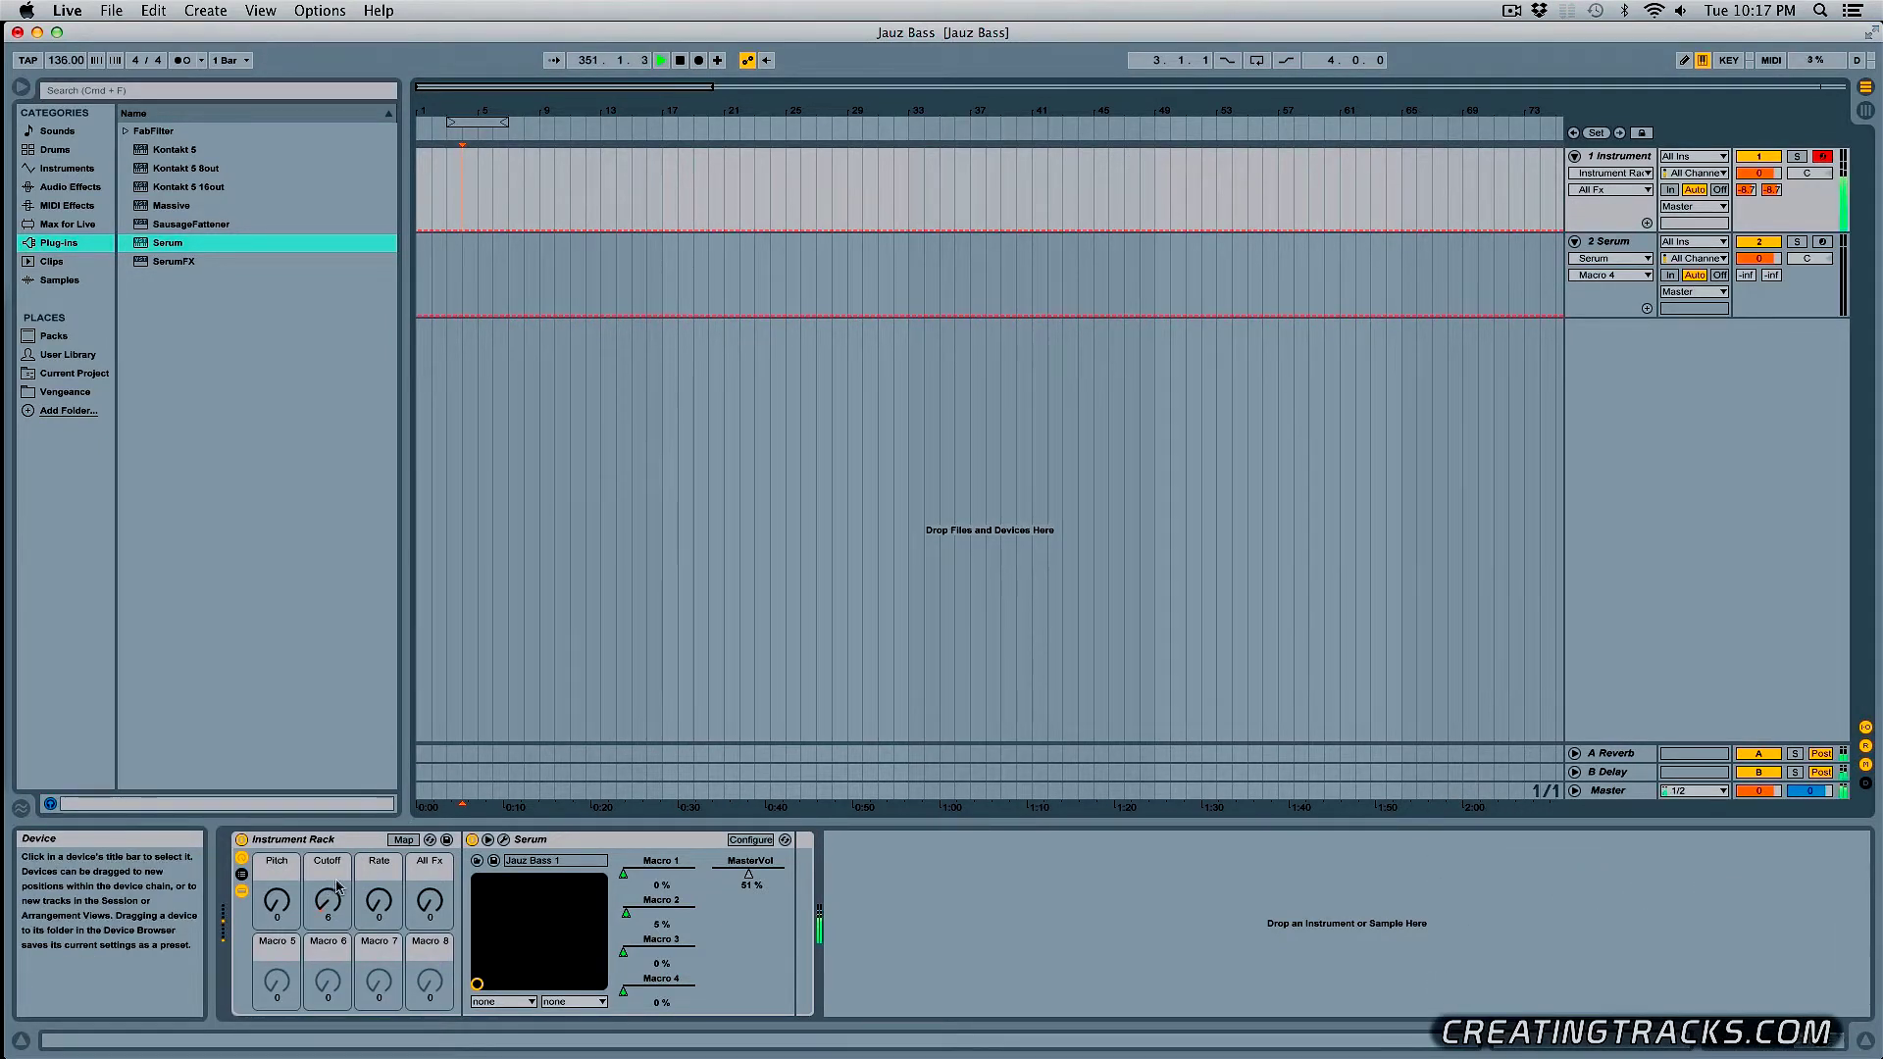
# - Try out the Pitch, All Fx and Rate macros on the rack, then return them to zero
pyautogui.moveTo(277, 898); pyautogui.dragTo(429, 852)
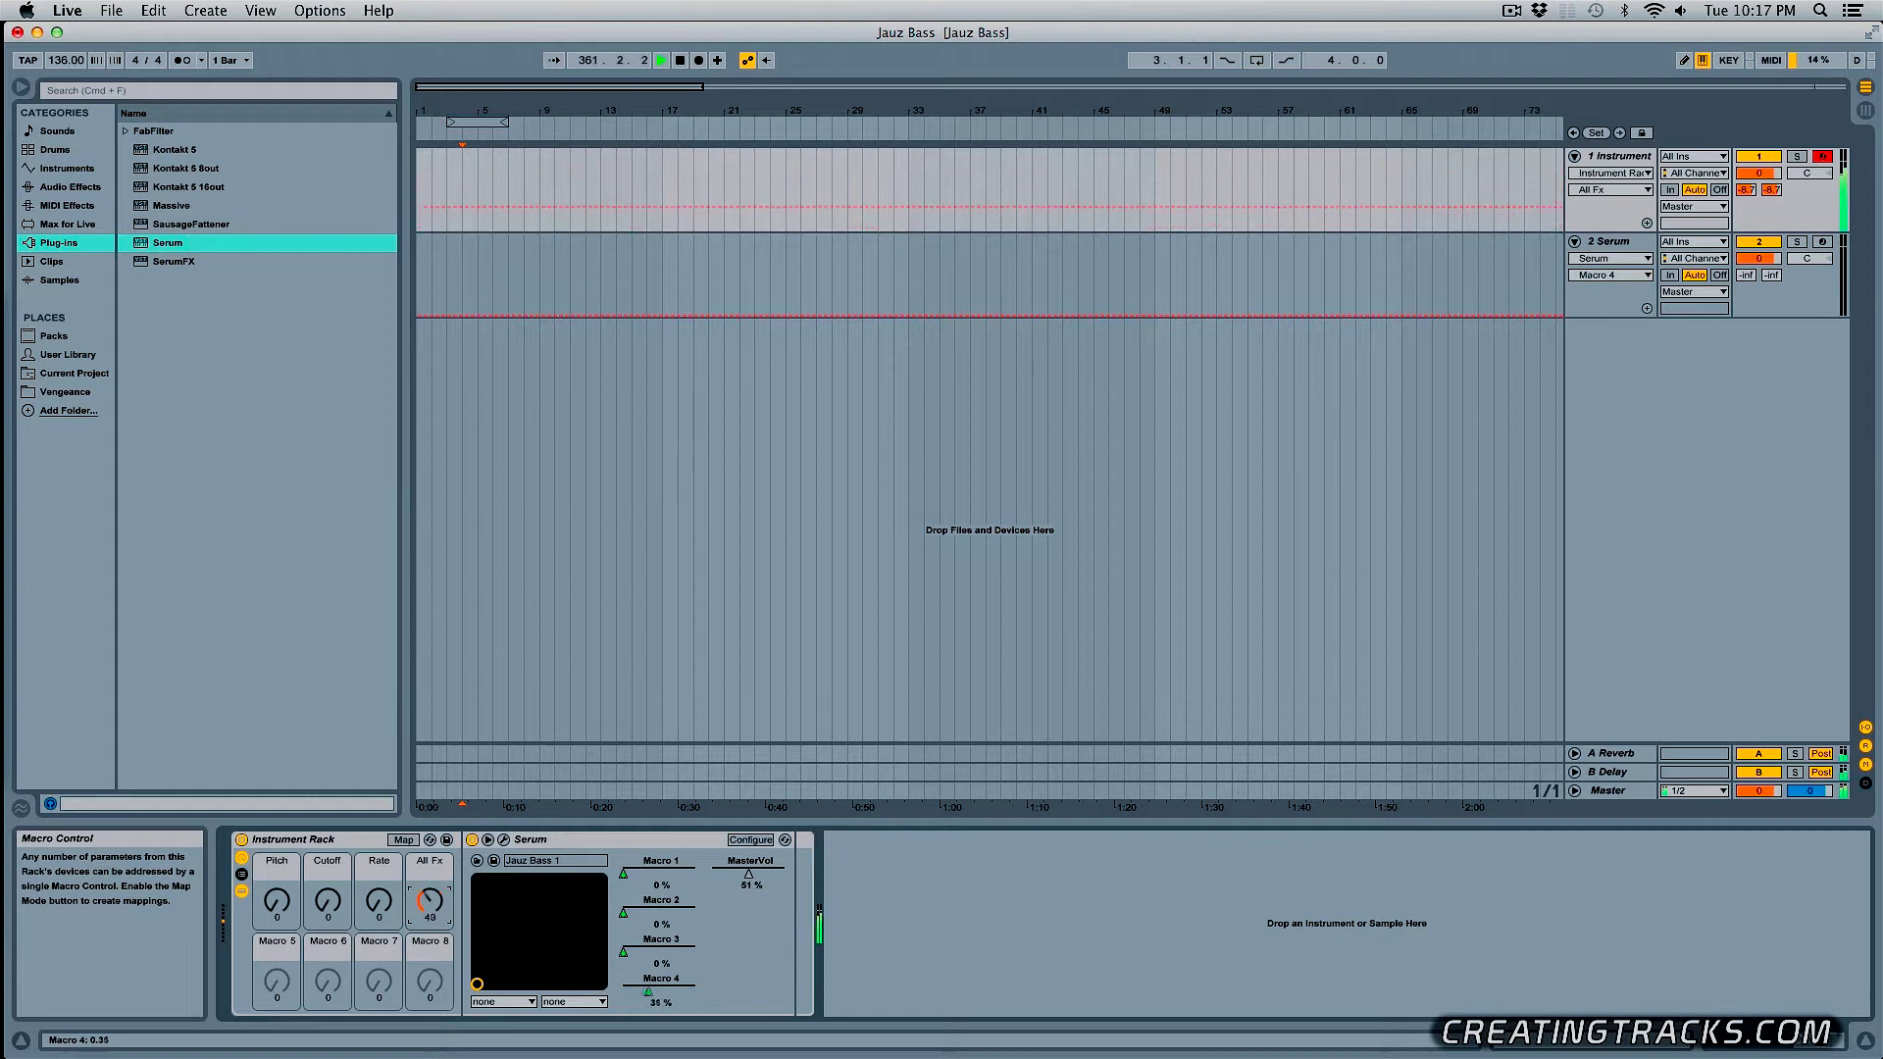
pyautogui.moveTo(429, 900); pyautogui.dragTo(430, 924)
pyautogui.moveTo(276, 902); pyautogui.dragTo(276, 833)
pyautogui.moveTo(379, 900); pyautogui.dragTo(380, 978)
pyautogui.moveTo(327, 904); pyautogui.dragTo(272, 975)
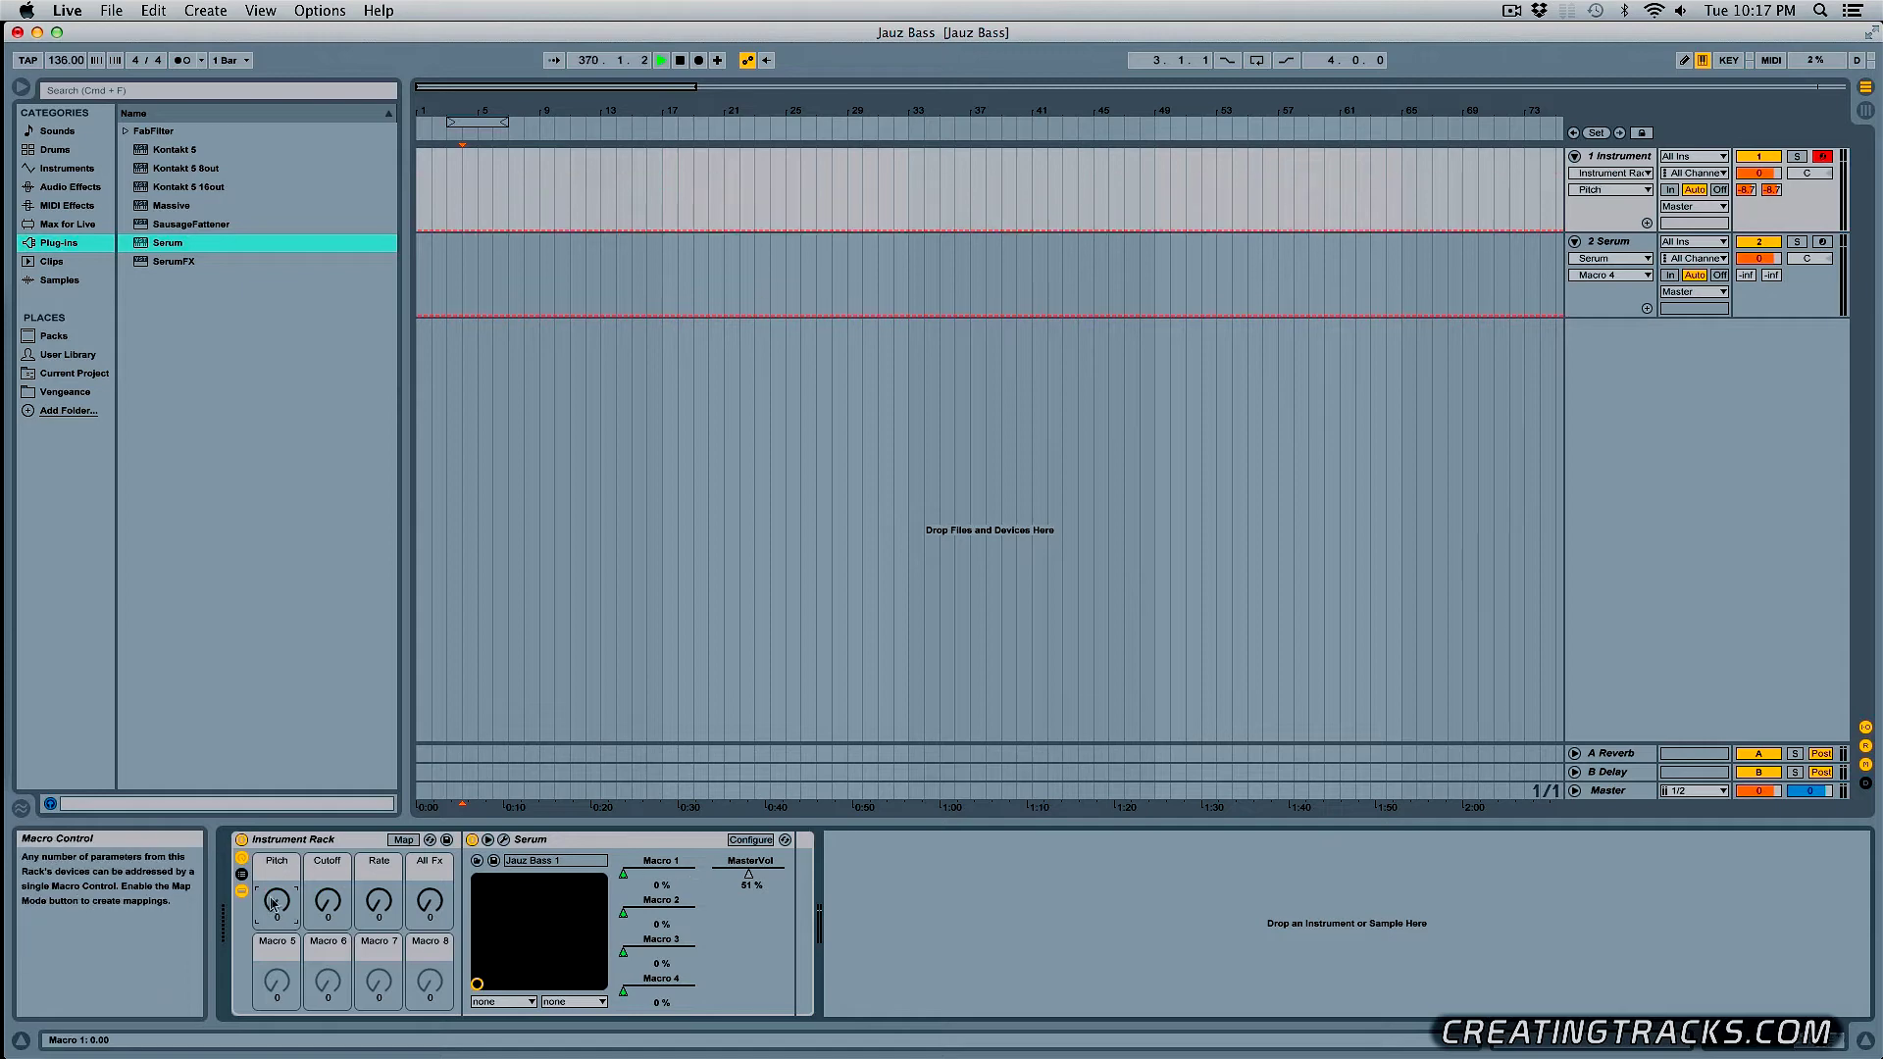
# - Open Serum on track 2, load the init preset and arm the track for recording
pyautogui.click(739, 291)
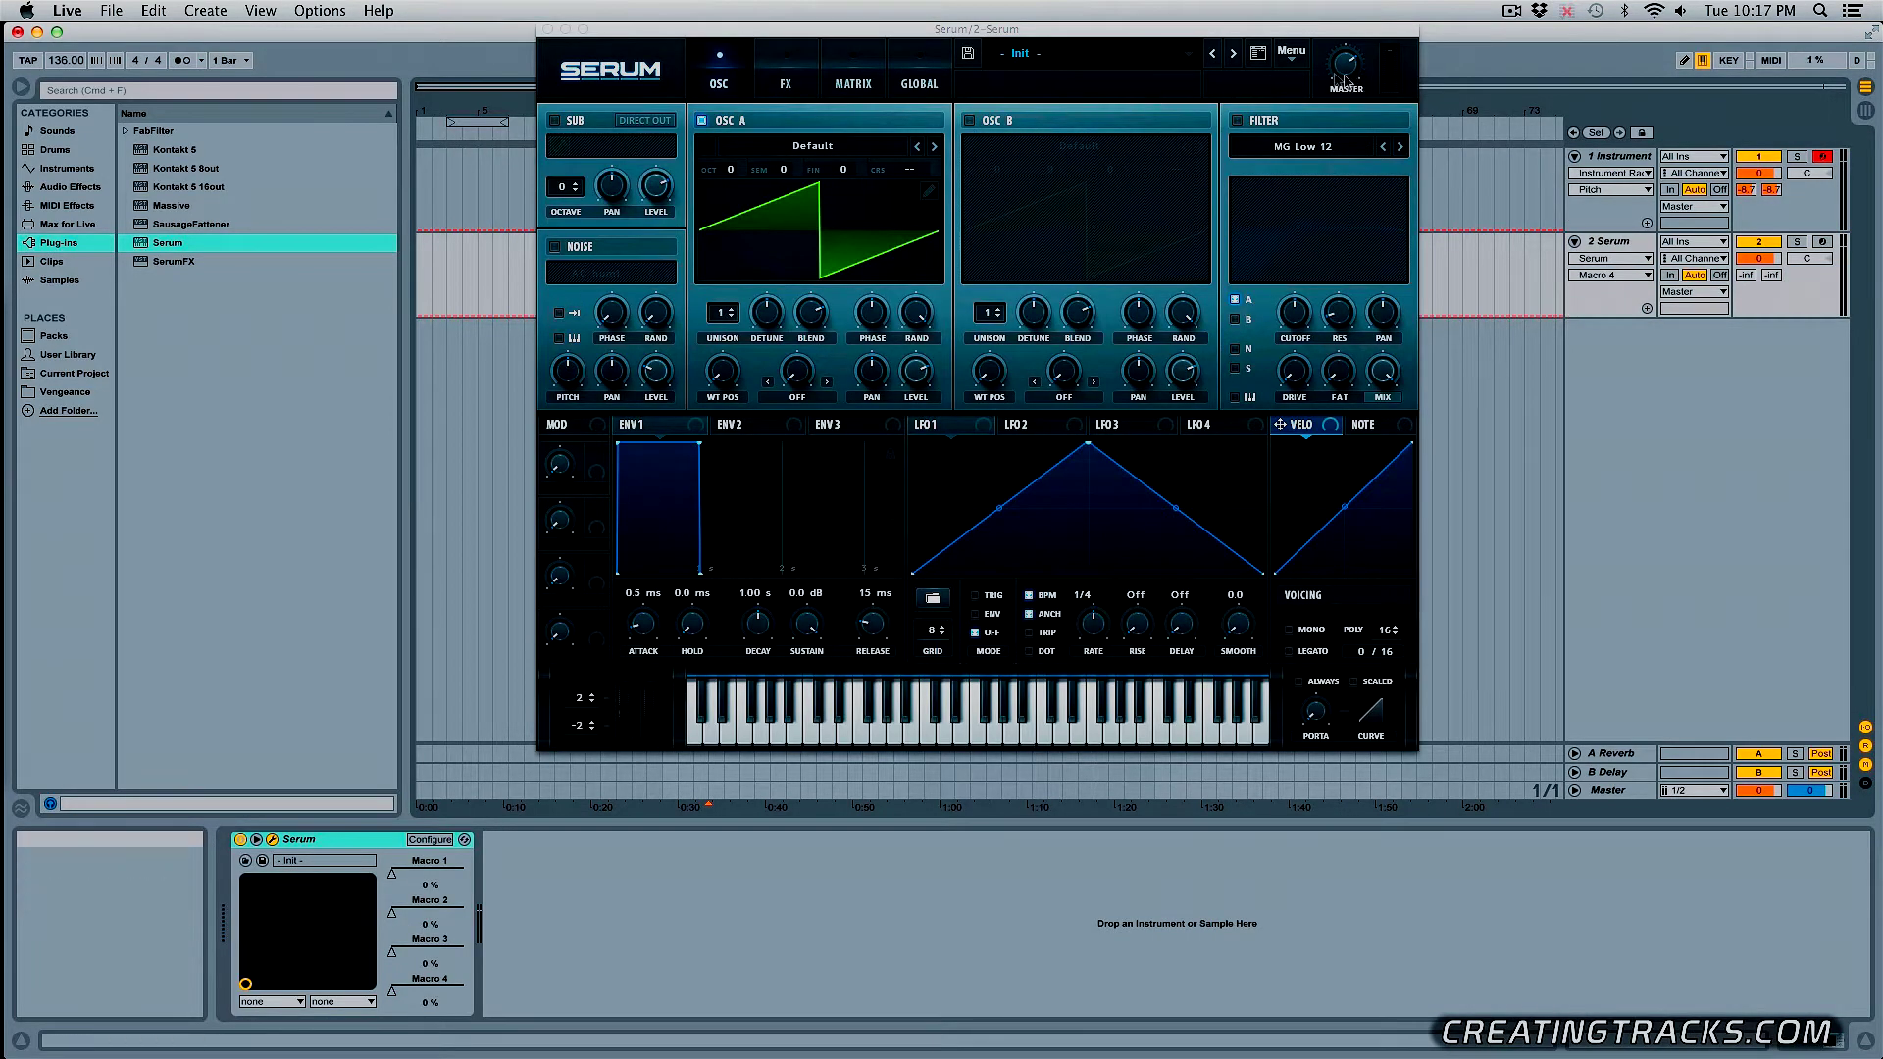
pyautogui.click(1290, 51)
pyautogui.click(1333, 142)
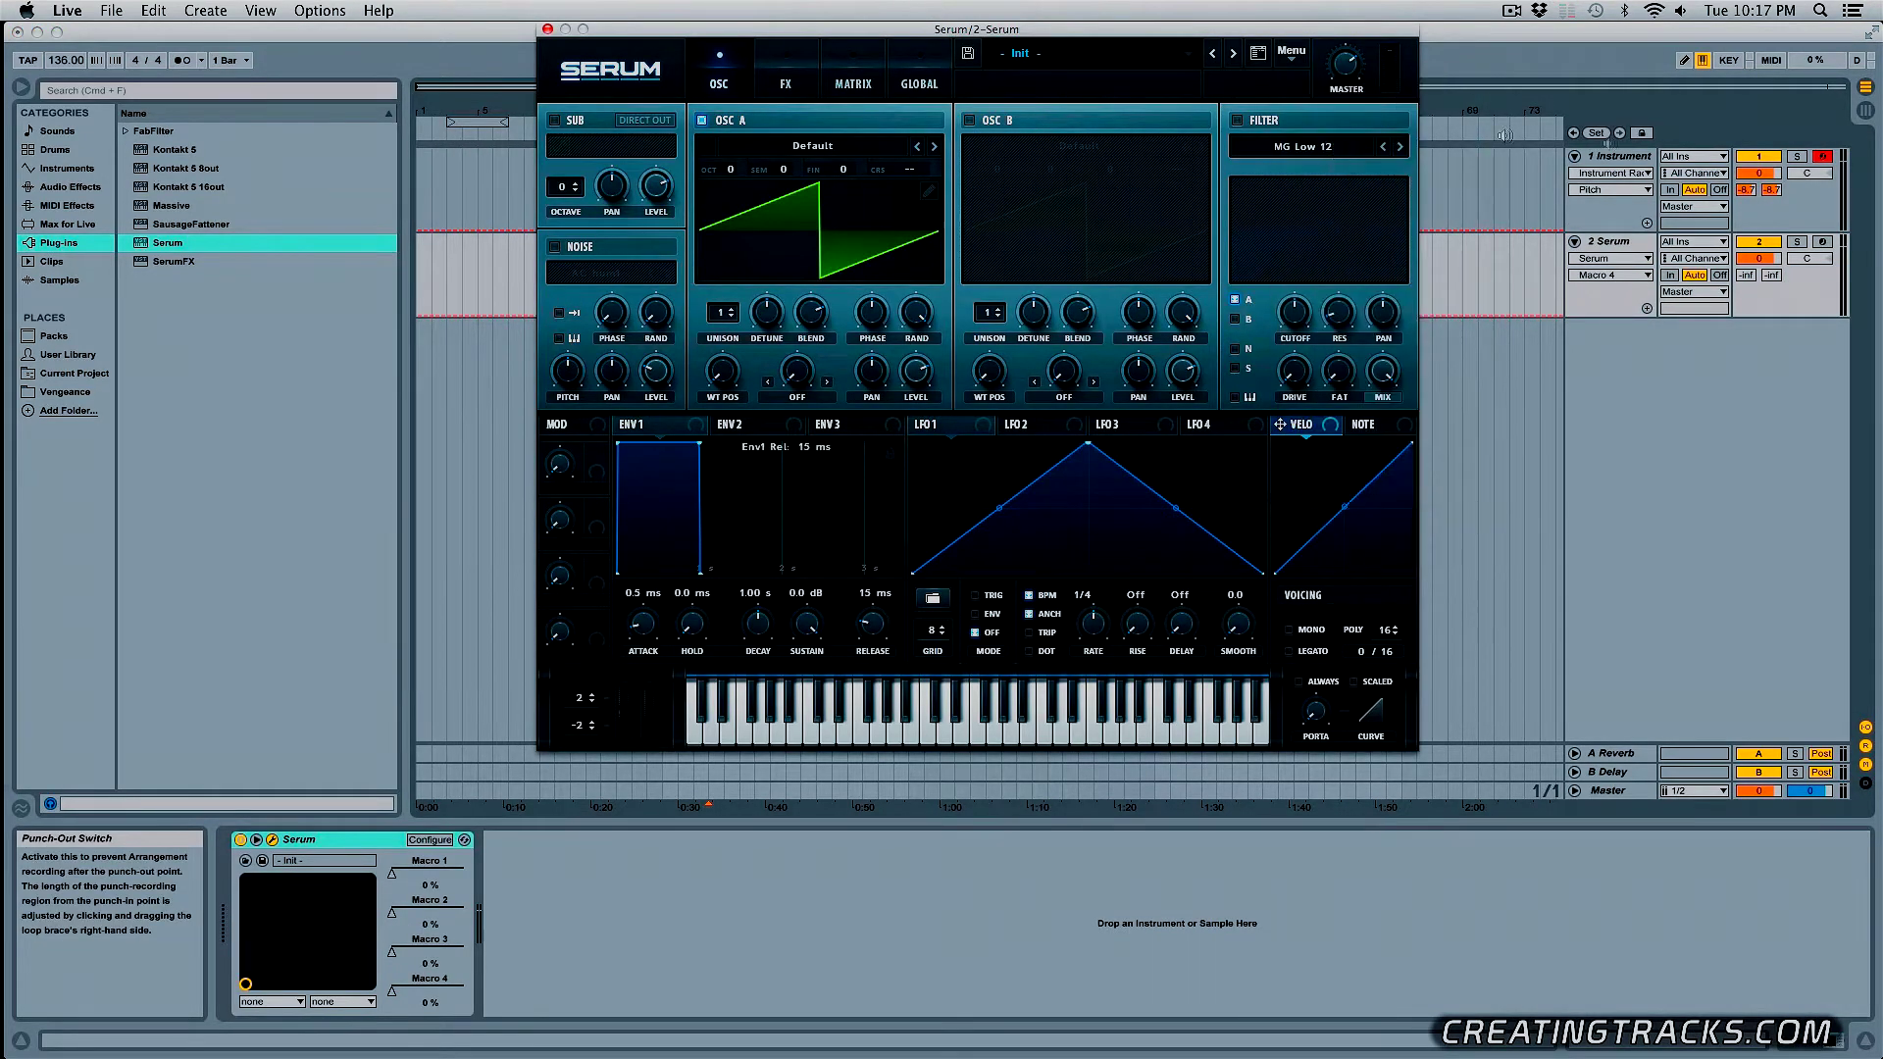
pyautogui.click(1821, 242)
pyautogui.moveTo(1635, 231); pyautogui.dragTo(1633, 198)
# - Enable the sub oscillator one octave down (-1) at 69% level
pyautogui.click(553, 121)
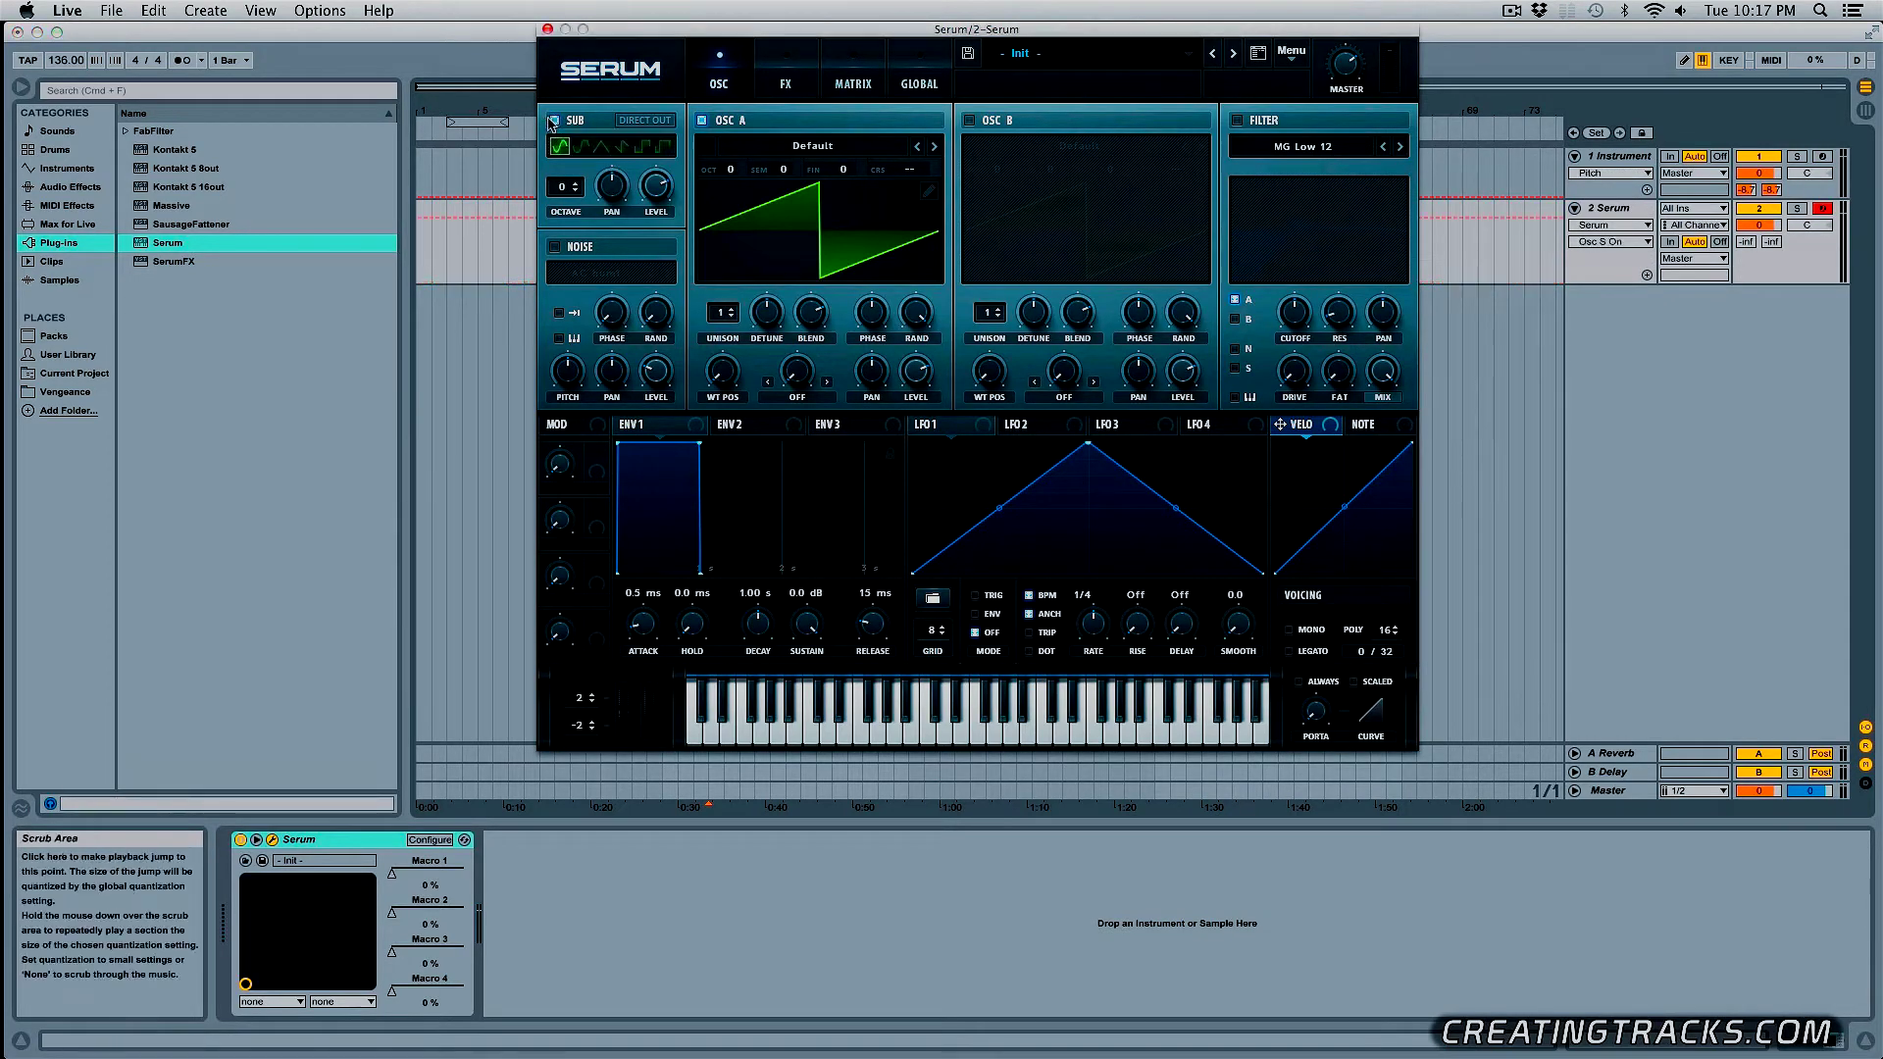
pyautogui.click(575, 191)
pyautogui.moveTo(659, 188); pyautogui.dragTo(679, 258)
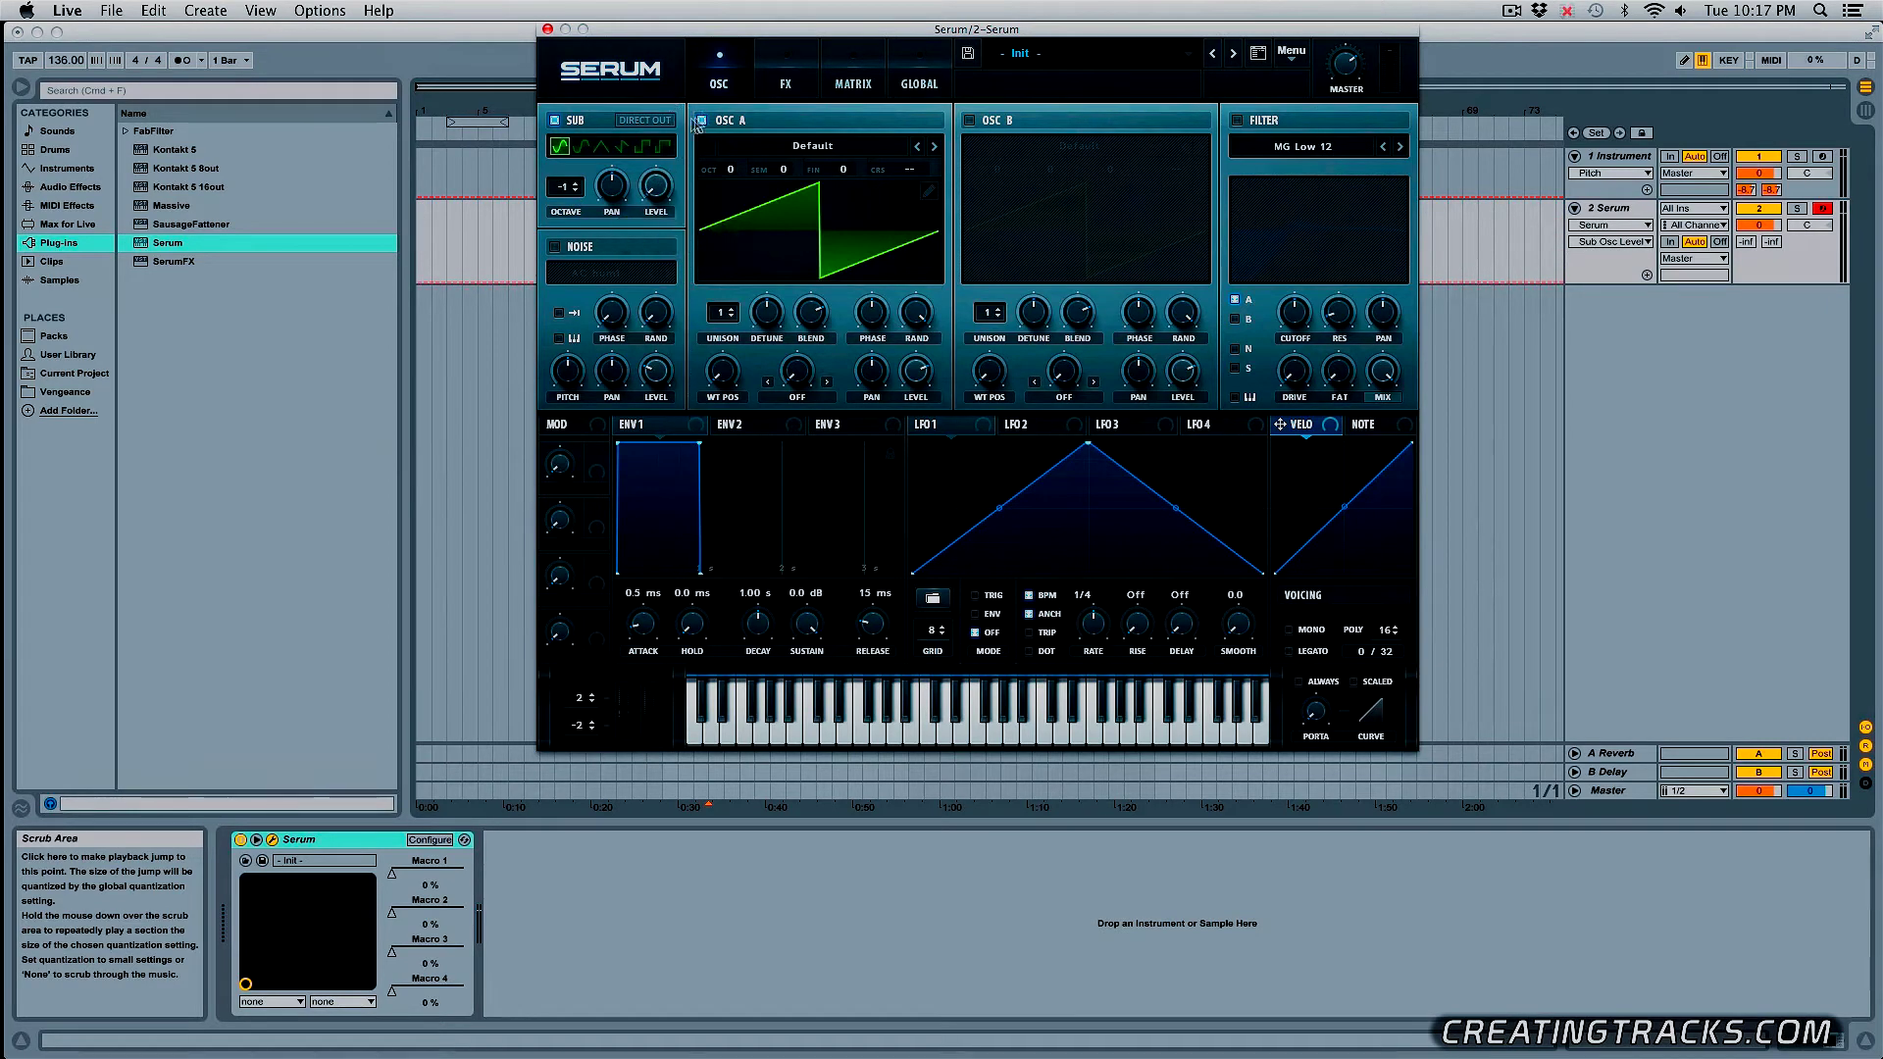
# - Load the Digital Weow wavetable into oscillator A at position 145 with Sync (No Window) warp
pyautogui.click(772, 145)
pyautogui.moveTo(800, 188)
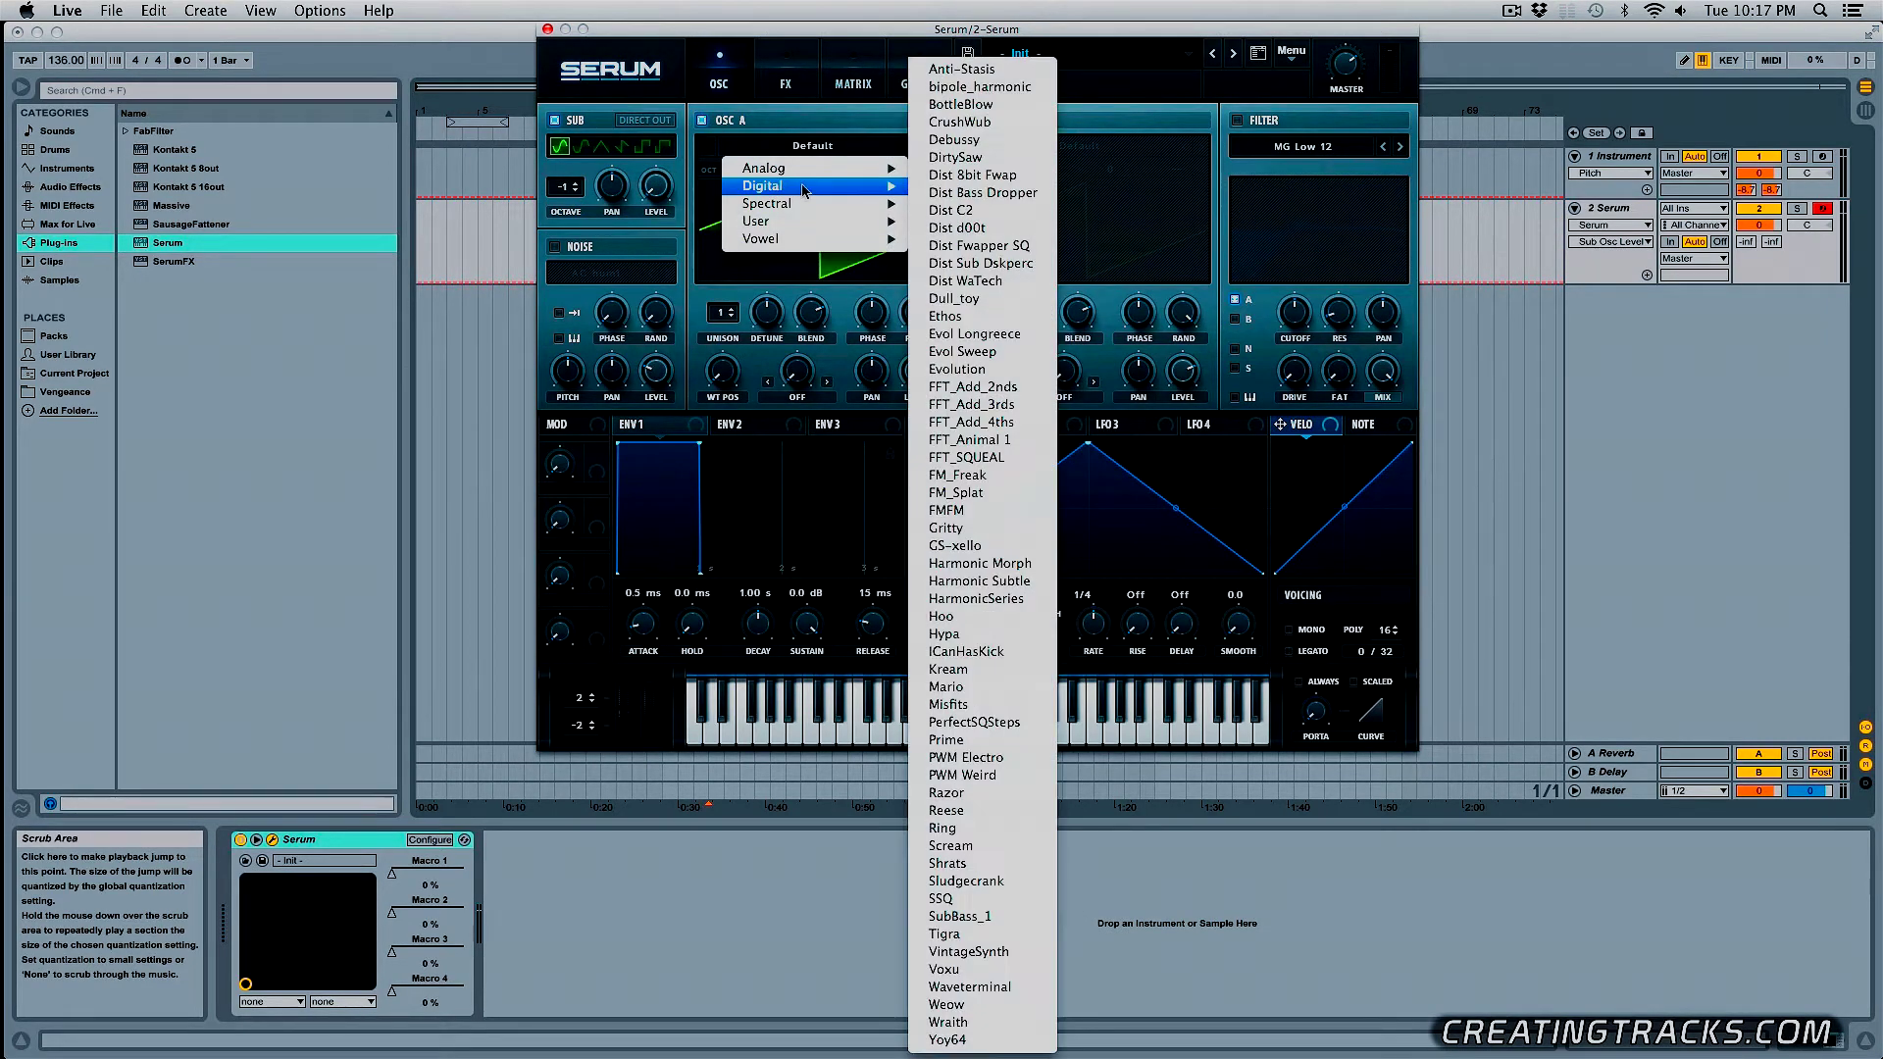
pyautogui.click(1023, 1005)
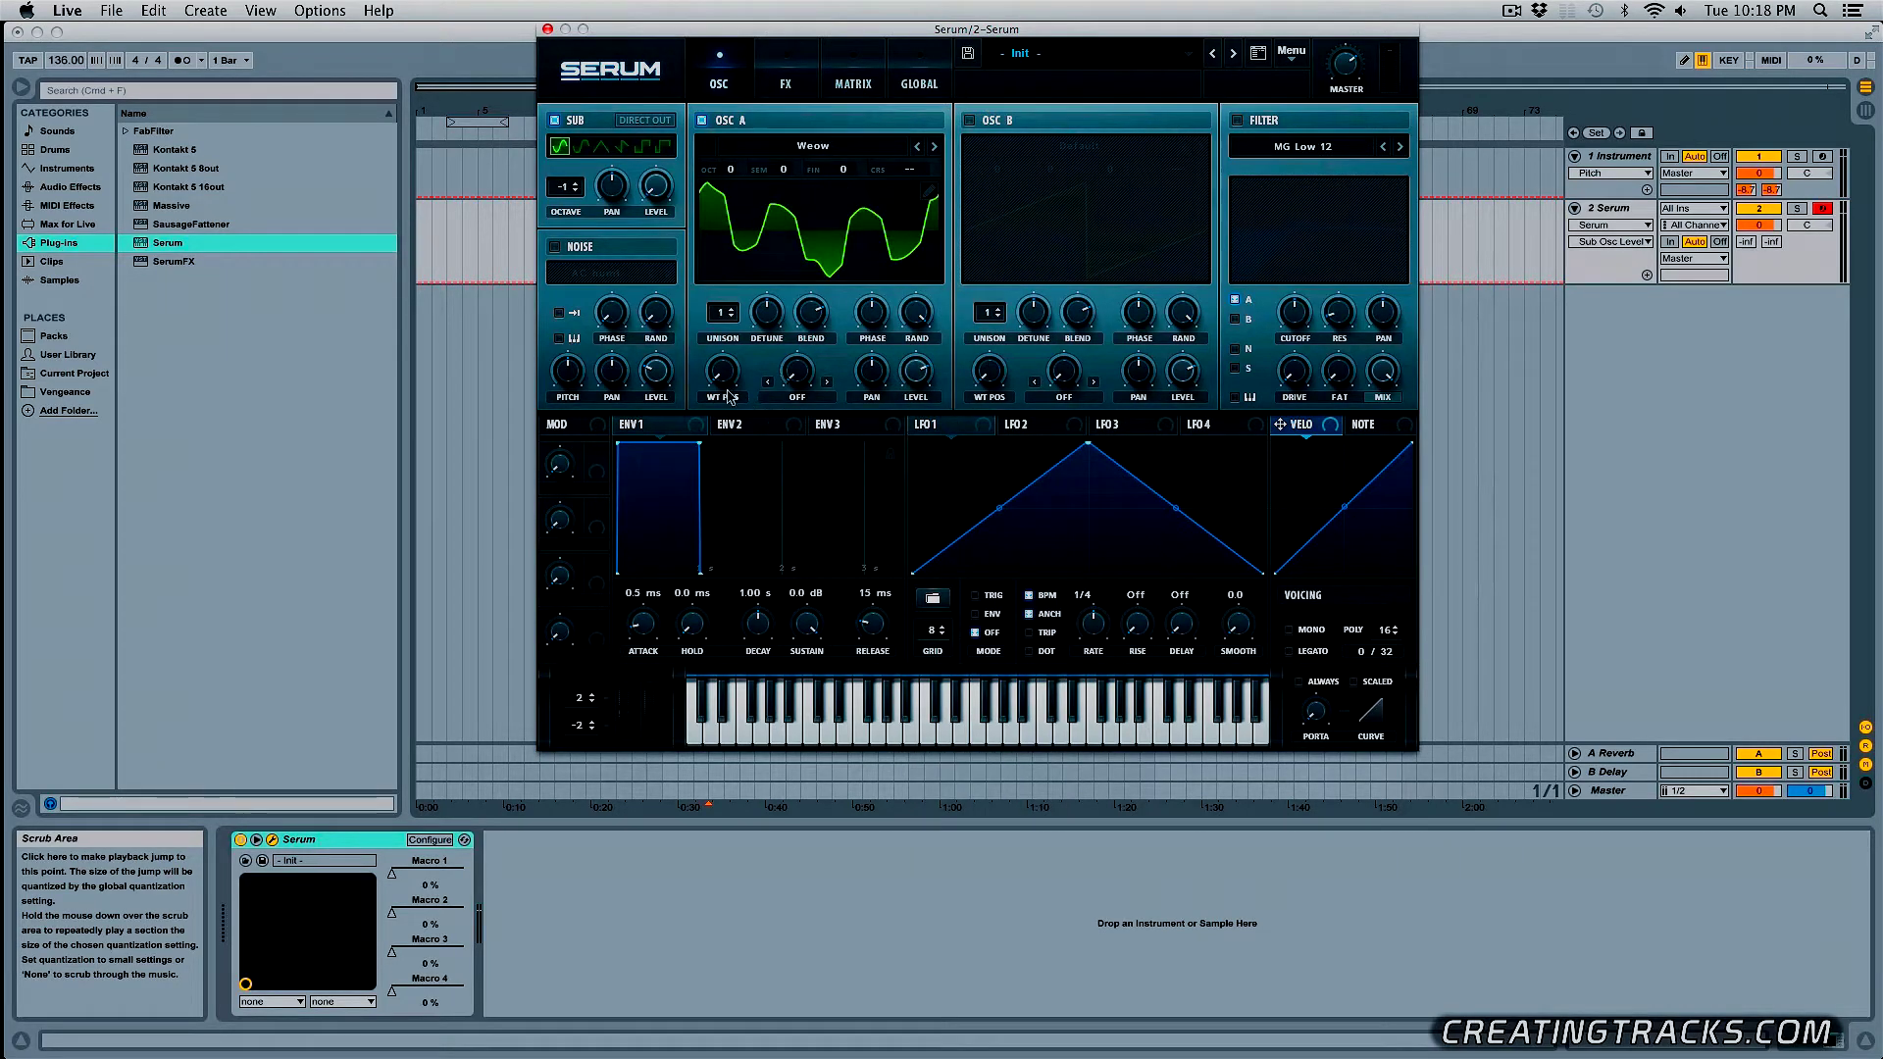
pyautogui.moveTo(726, 383); pyautogui.dragTo(722, 230)
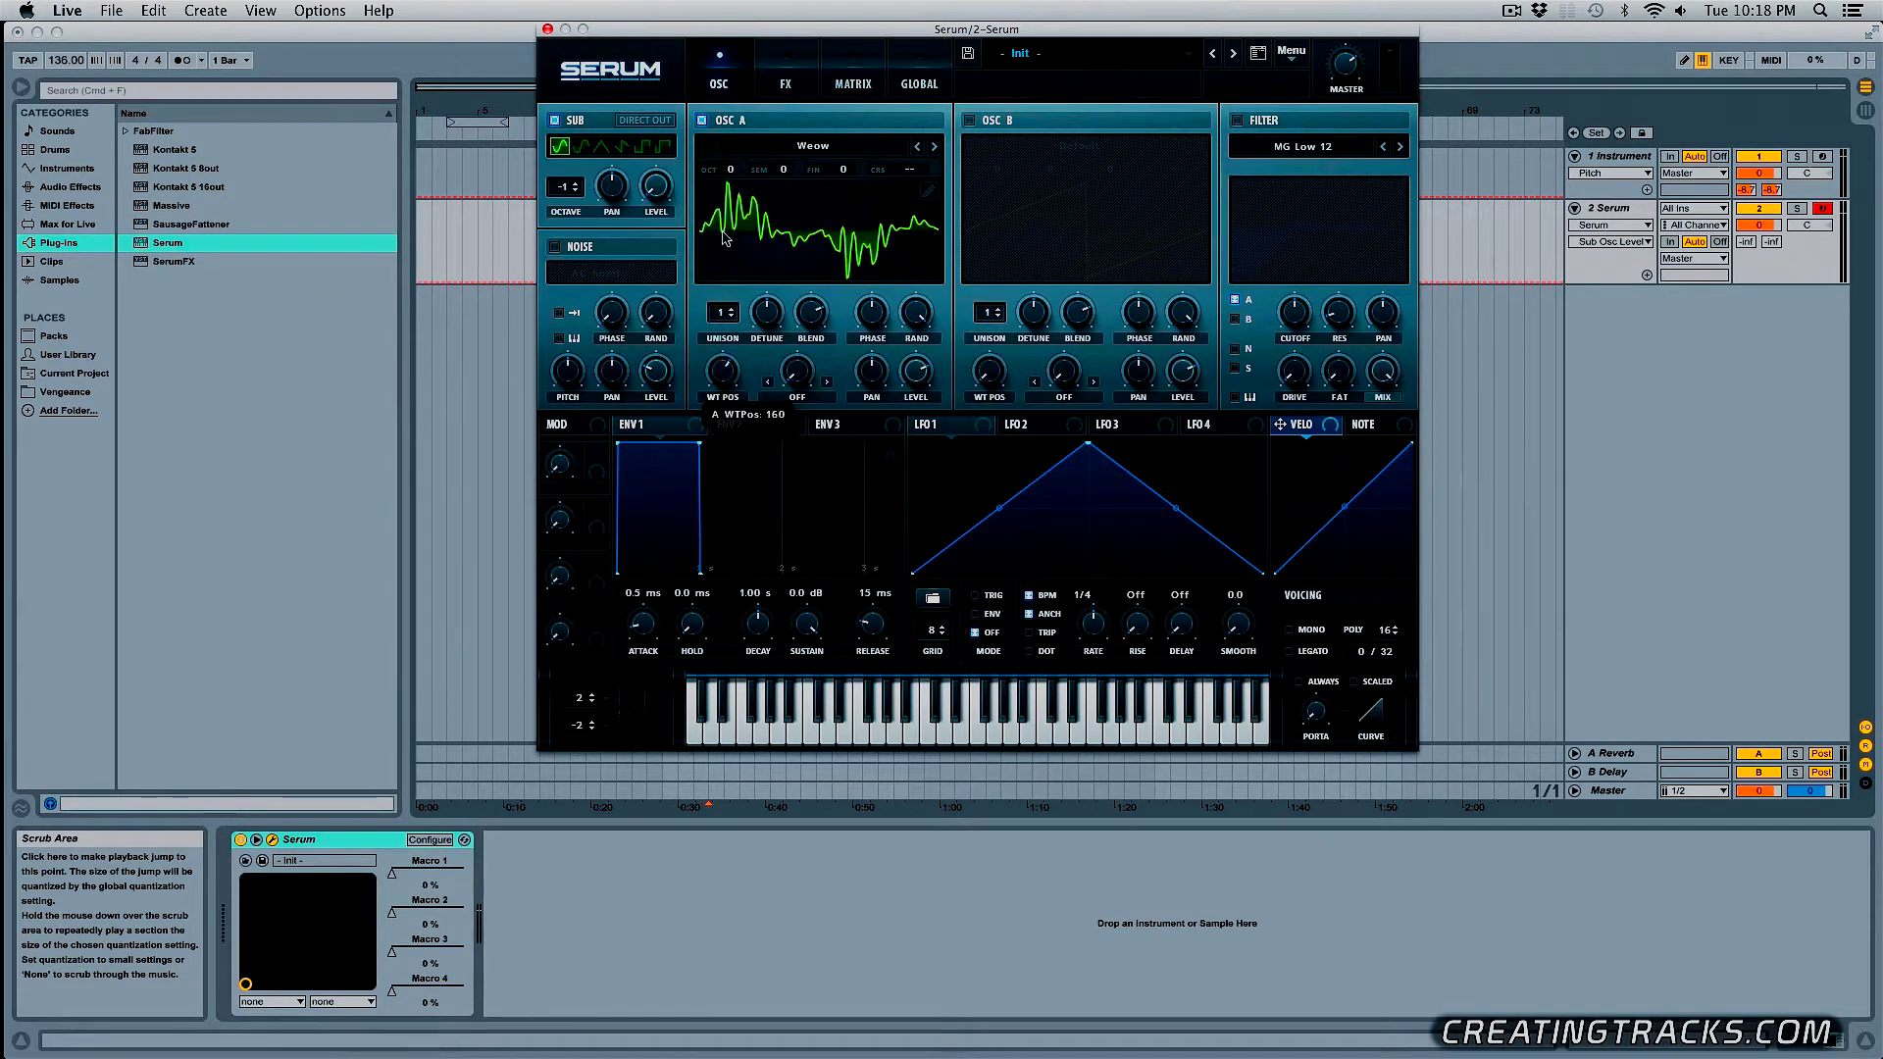
pyautogui.click(917, 378)
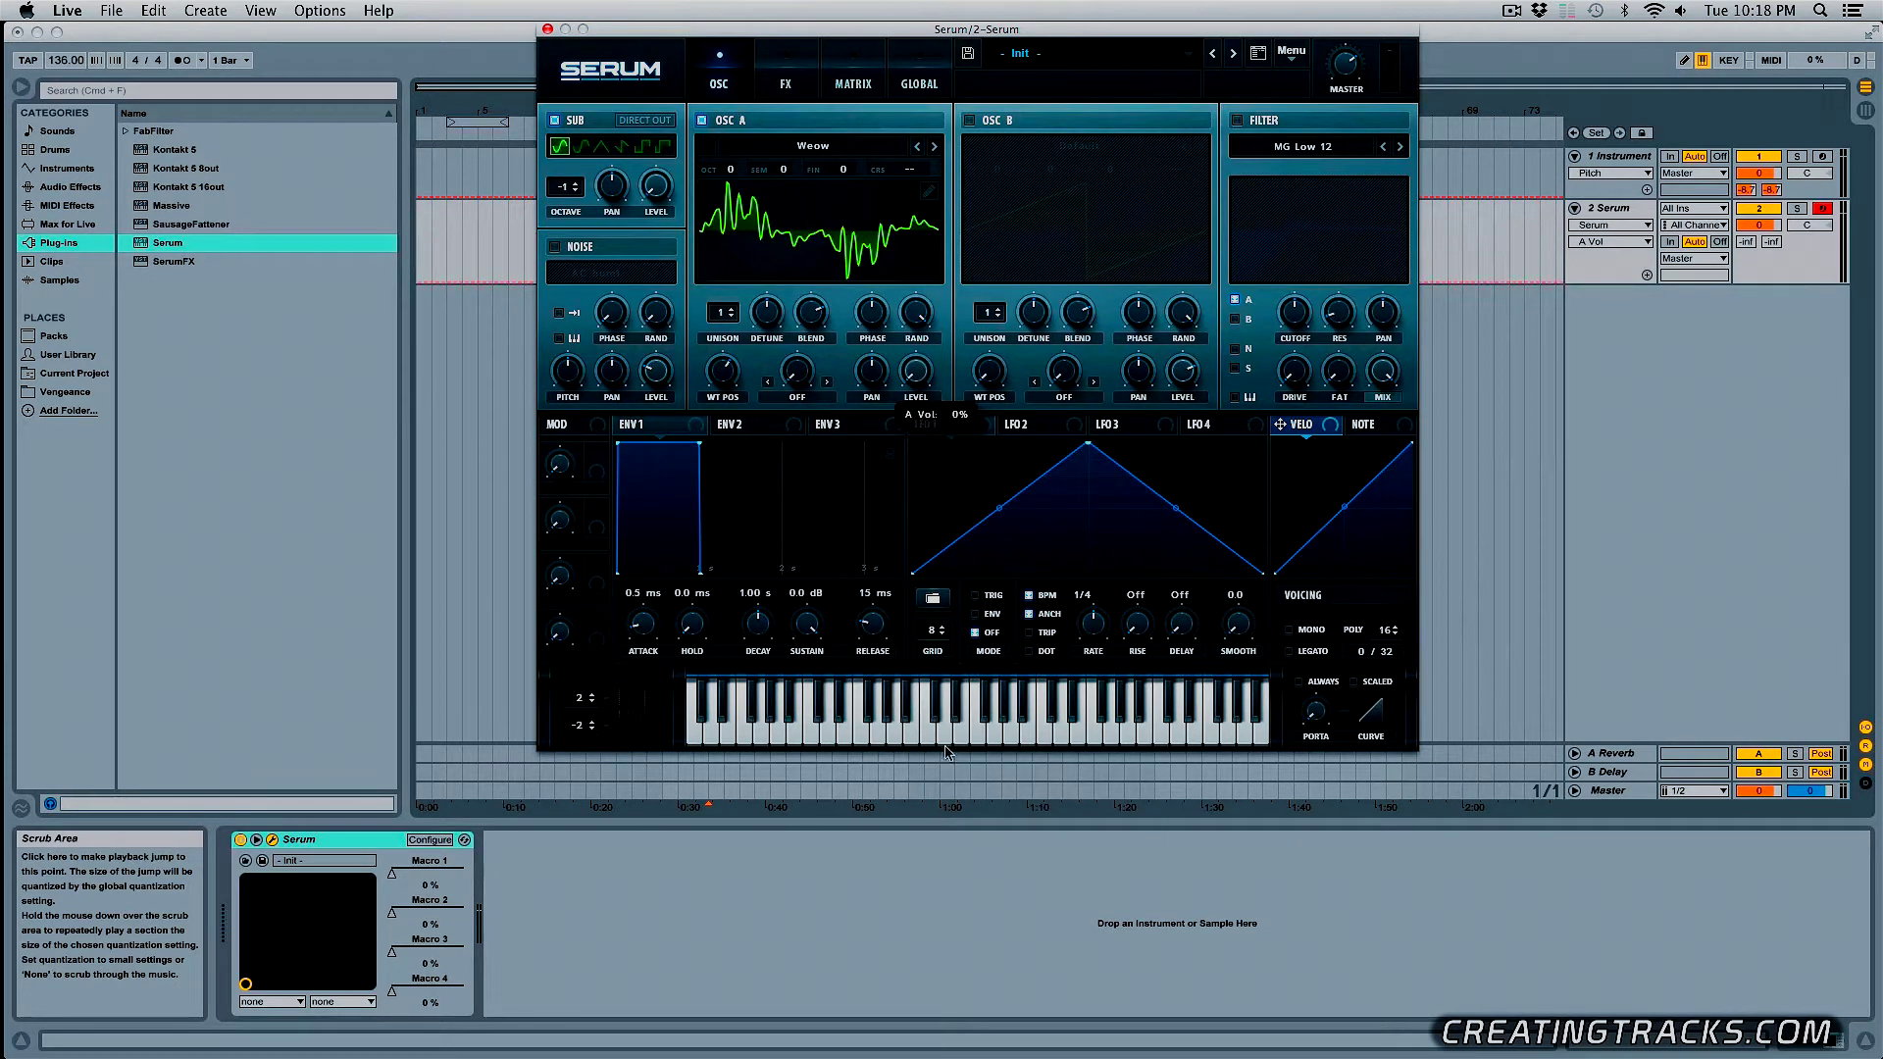
pyautogui.click(799, 398)
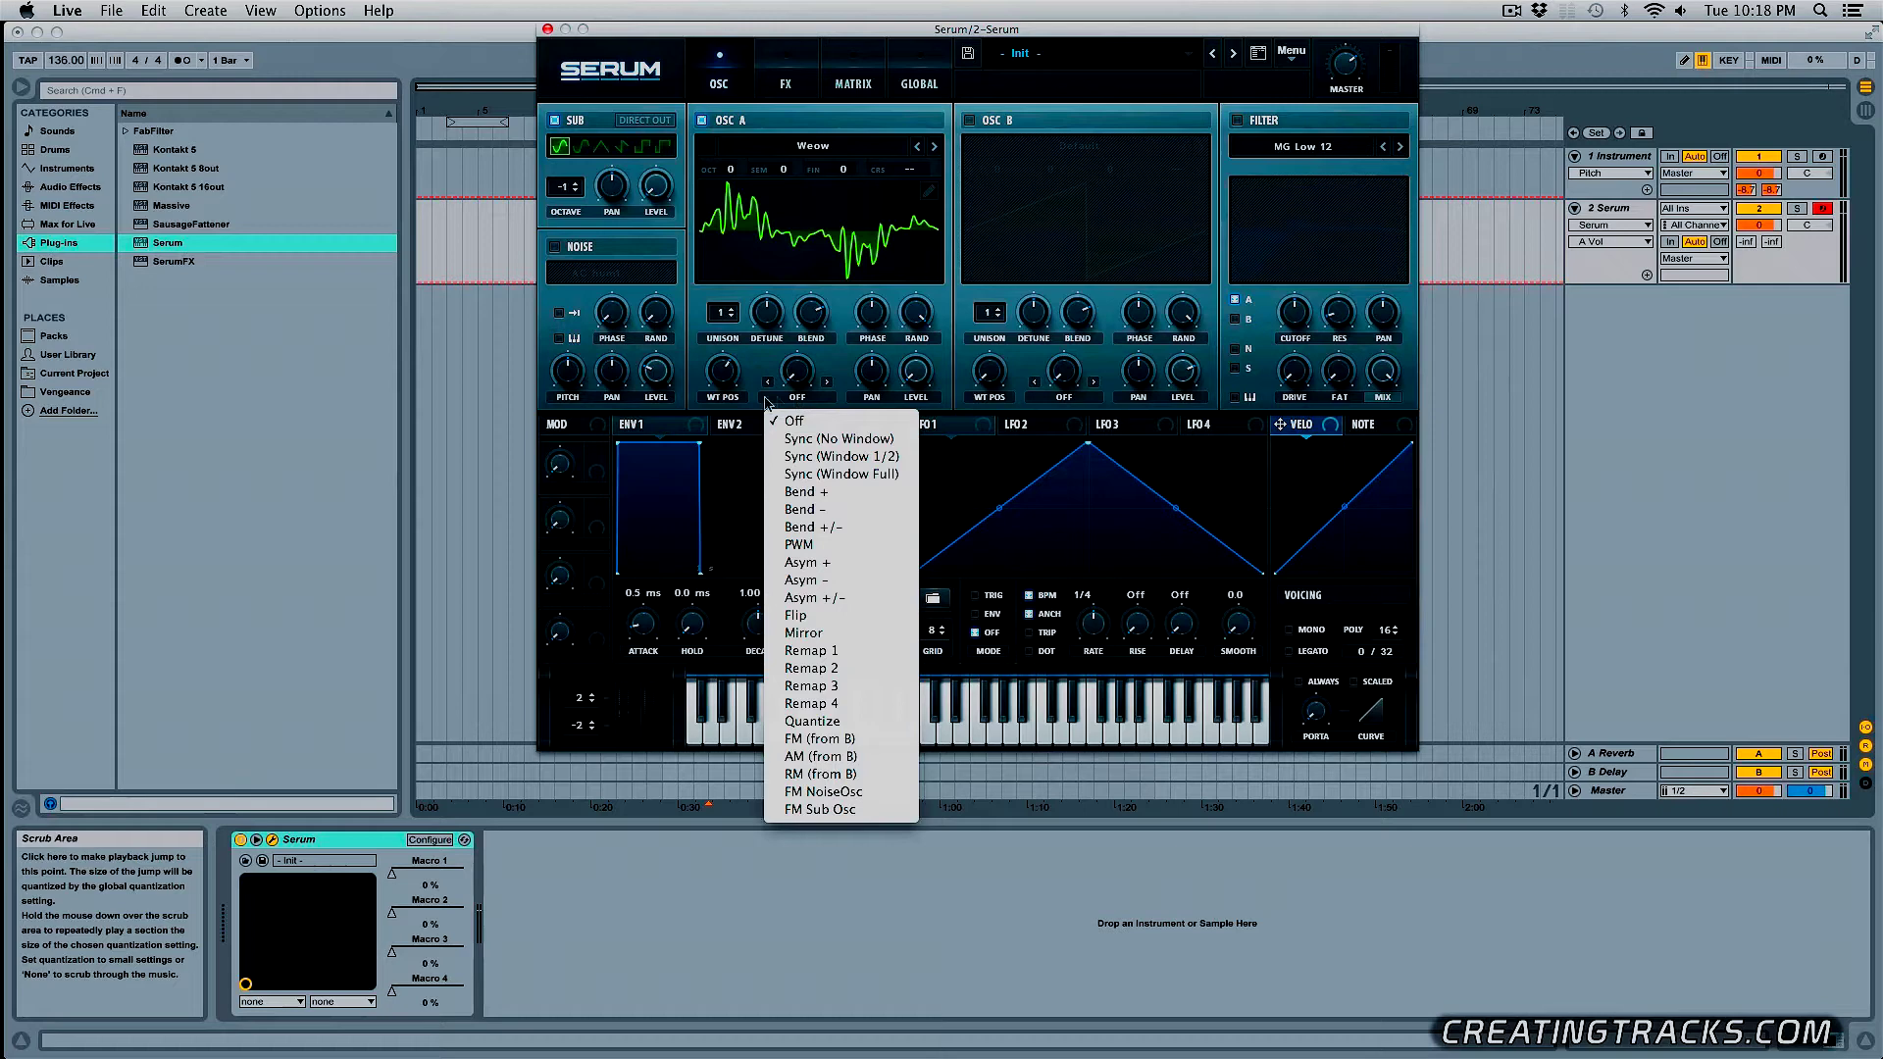
pyautogui.click(819, 440)
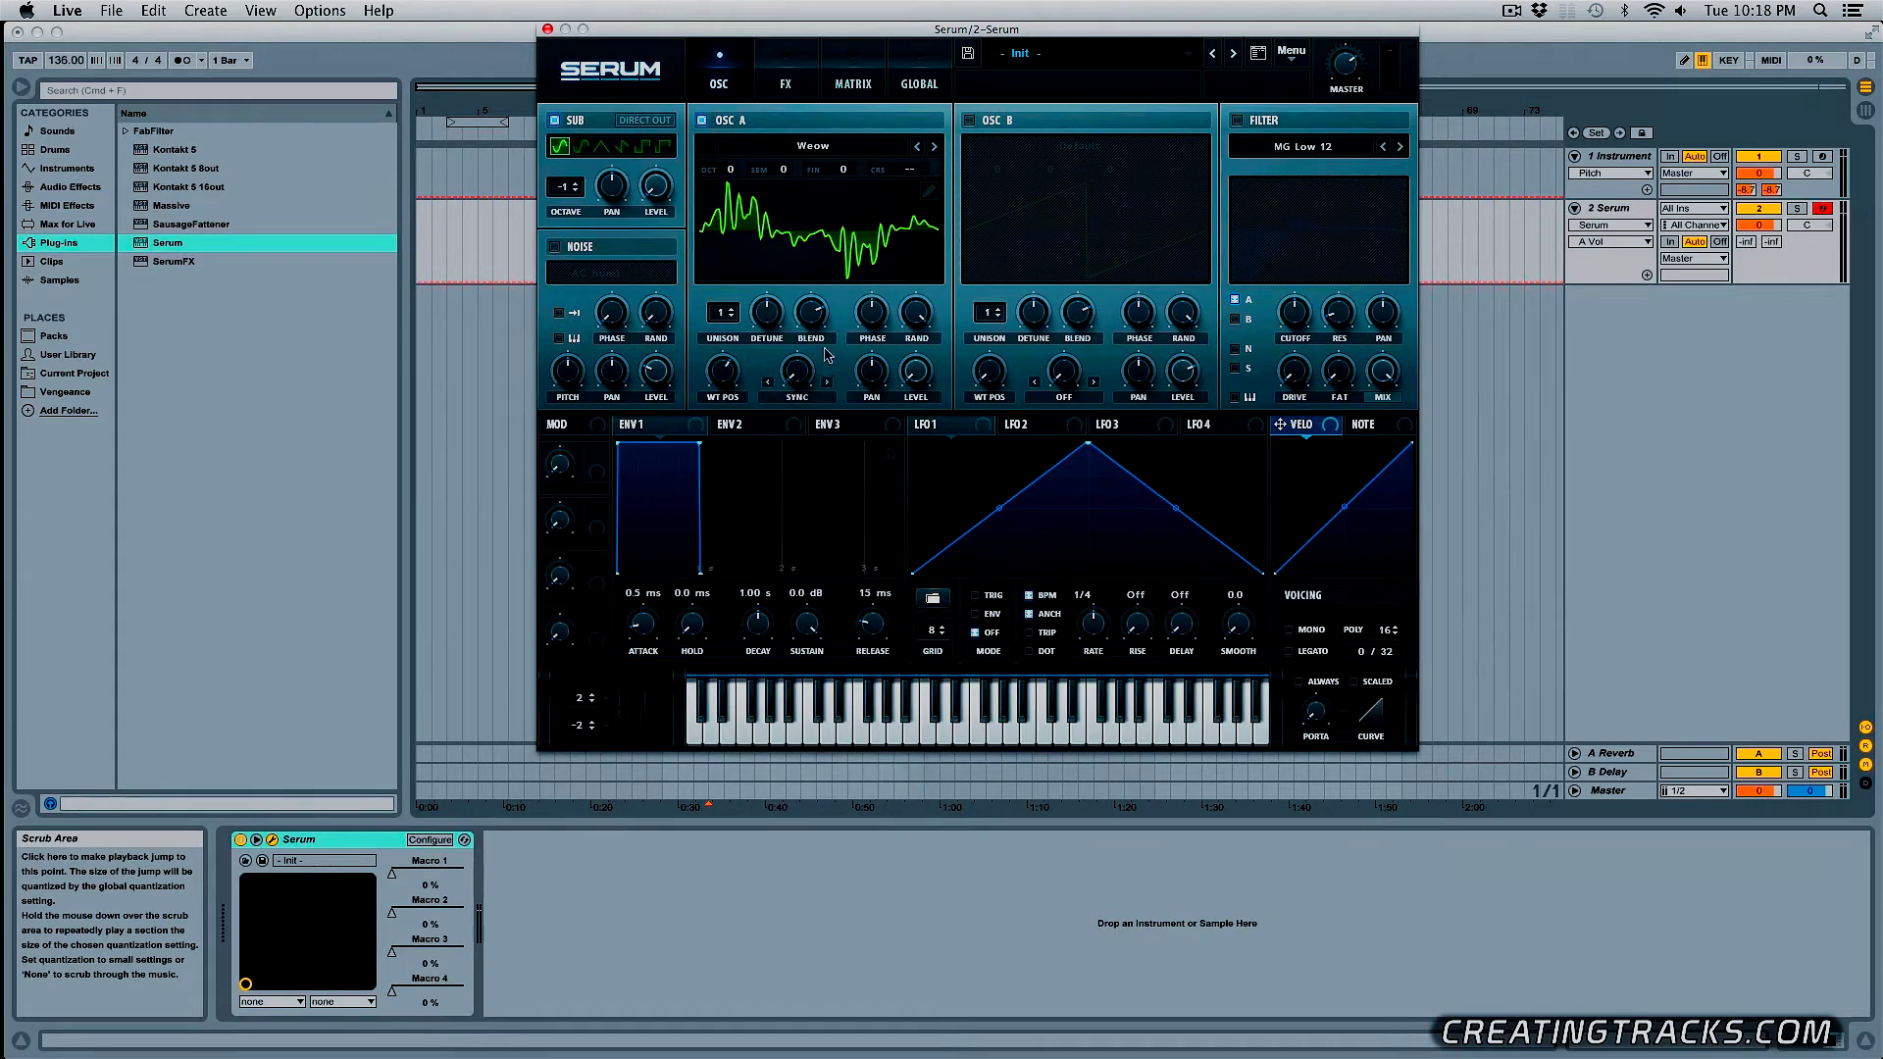
# - Enable oscillator B on Analog Basic Shapes with 6 unison voices and 0.14 detune
pyautogui.click(969, 120)
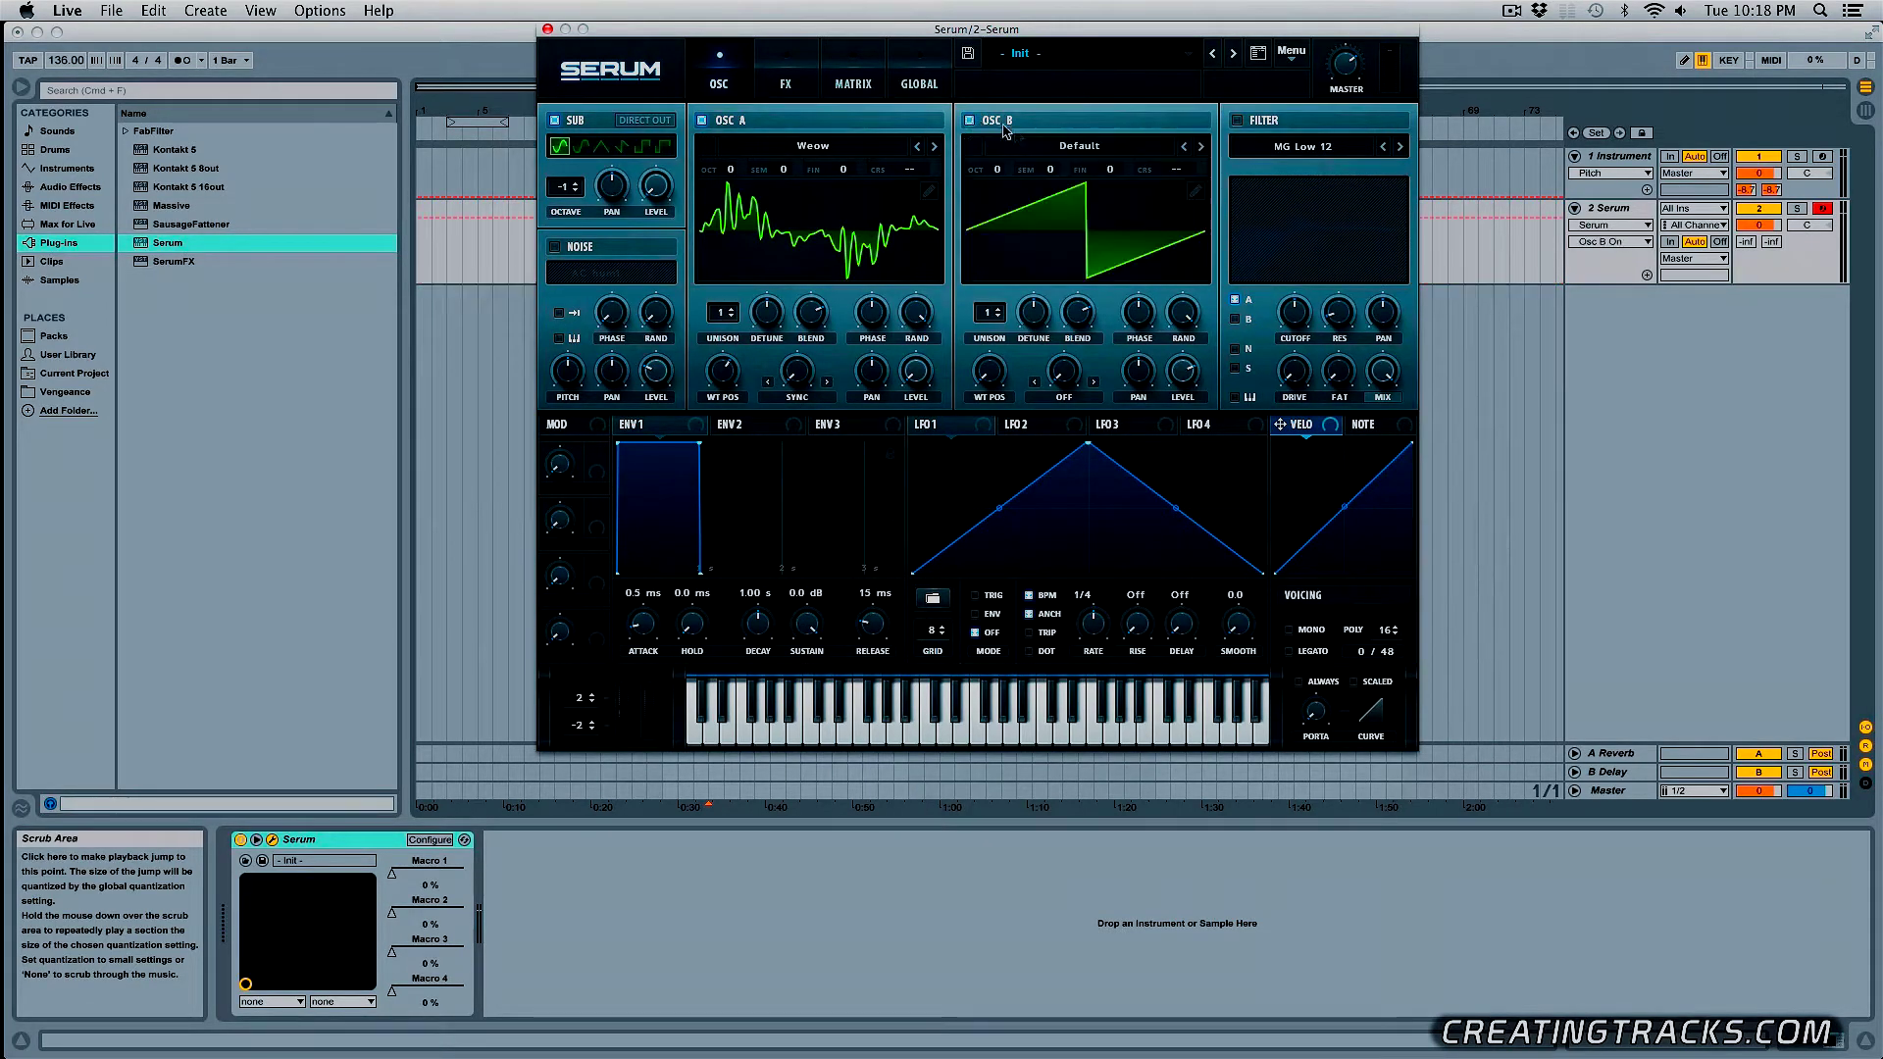
pyautogui.click(1028, 147)
pyautogui.moveTo(1112, 170)
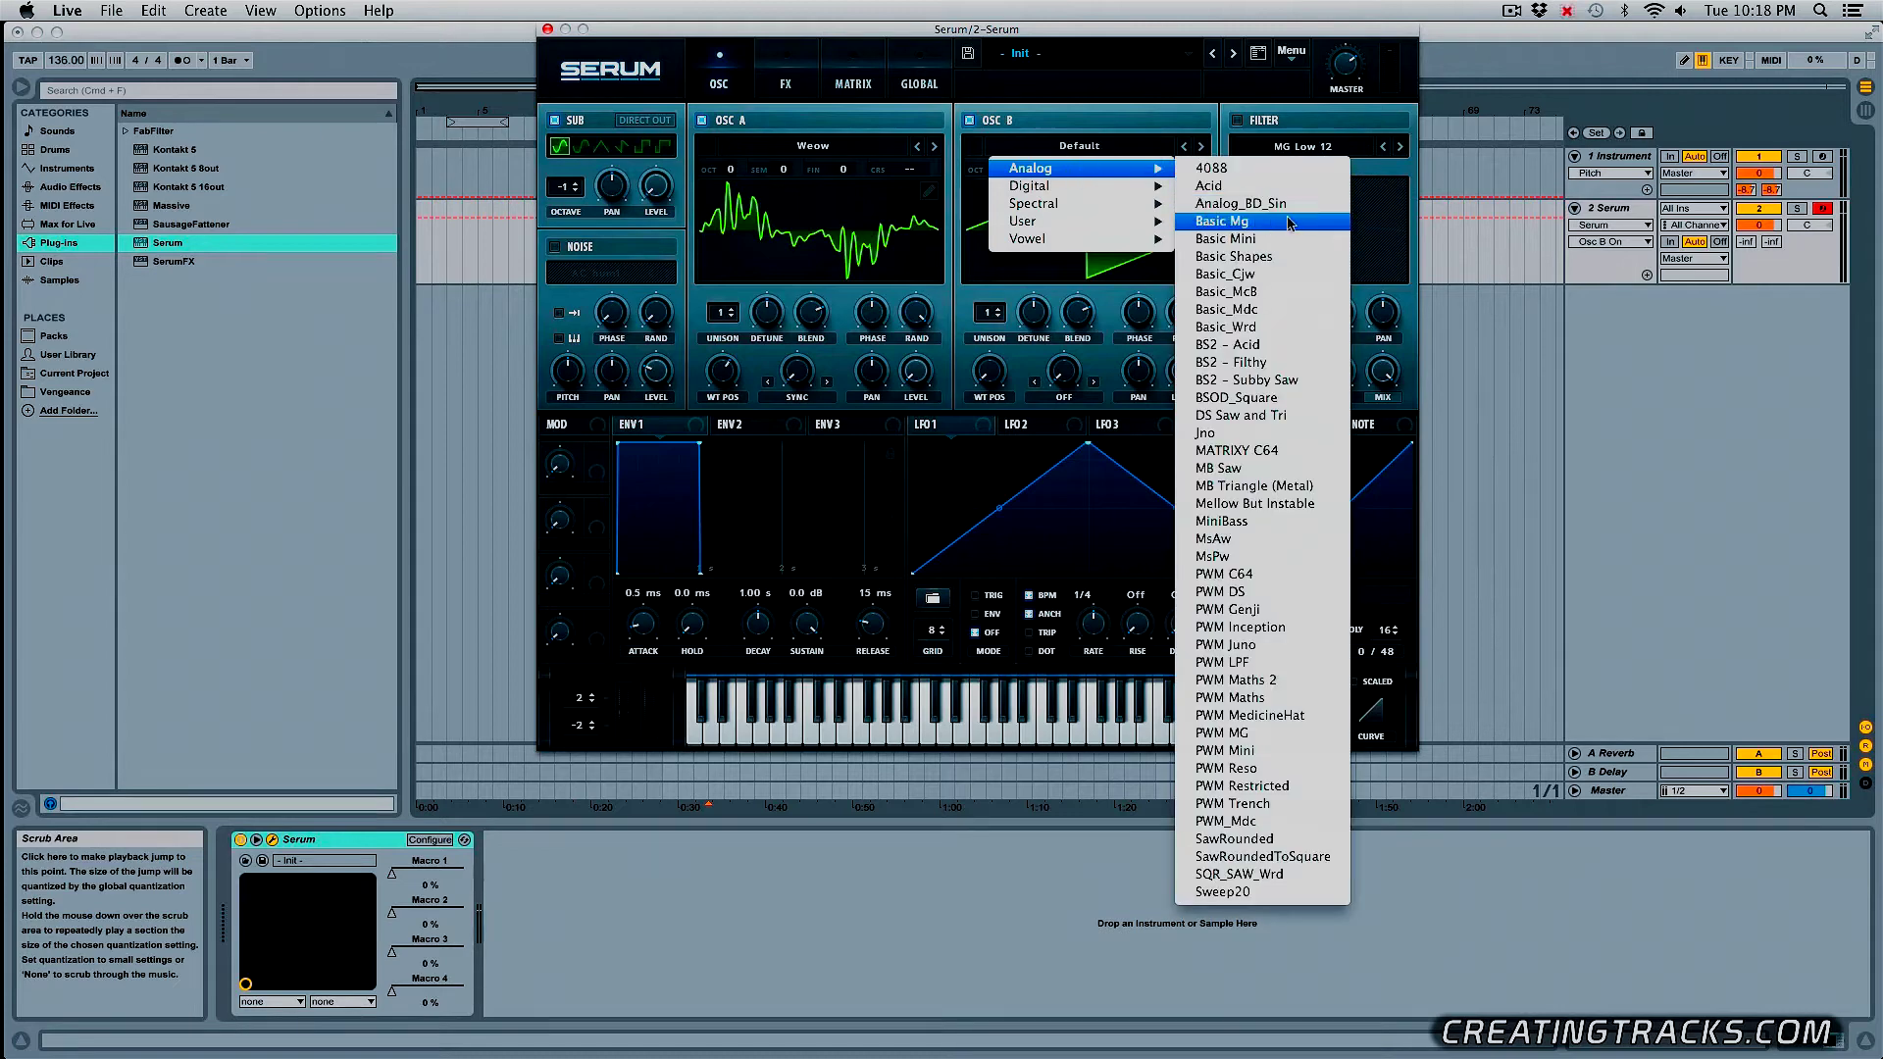
pyautogui.click(1270, 258)
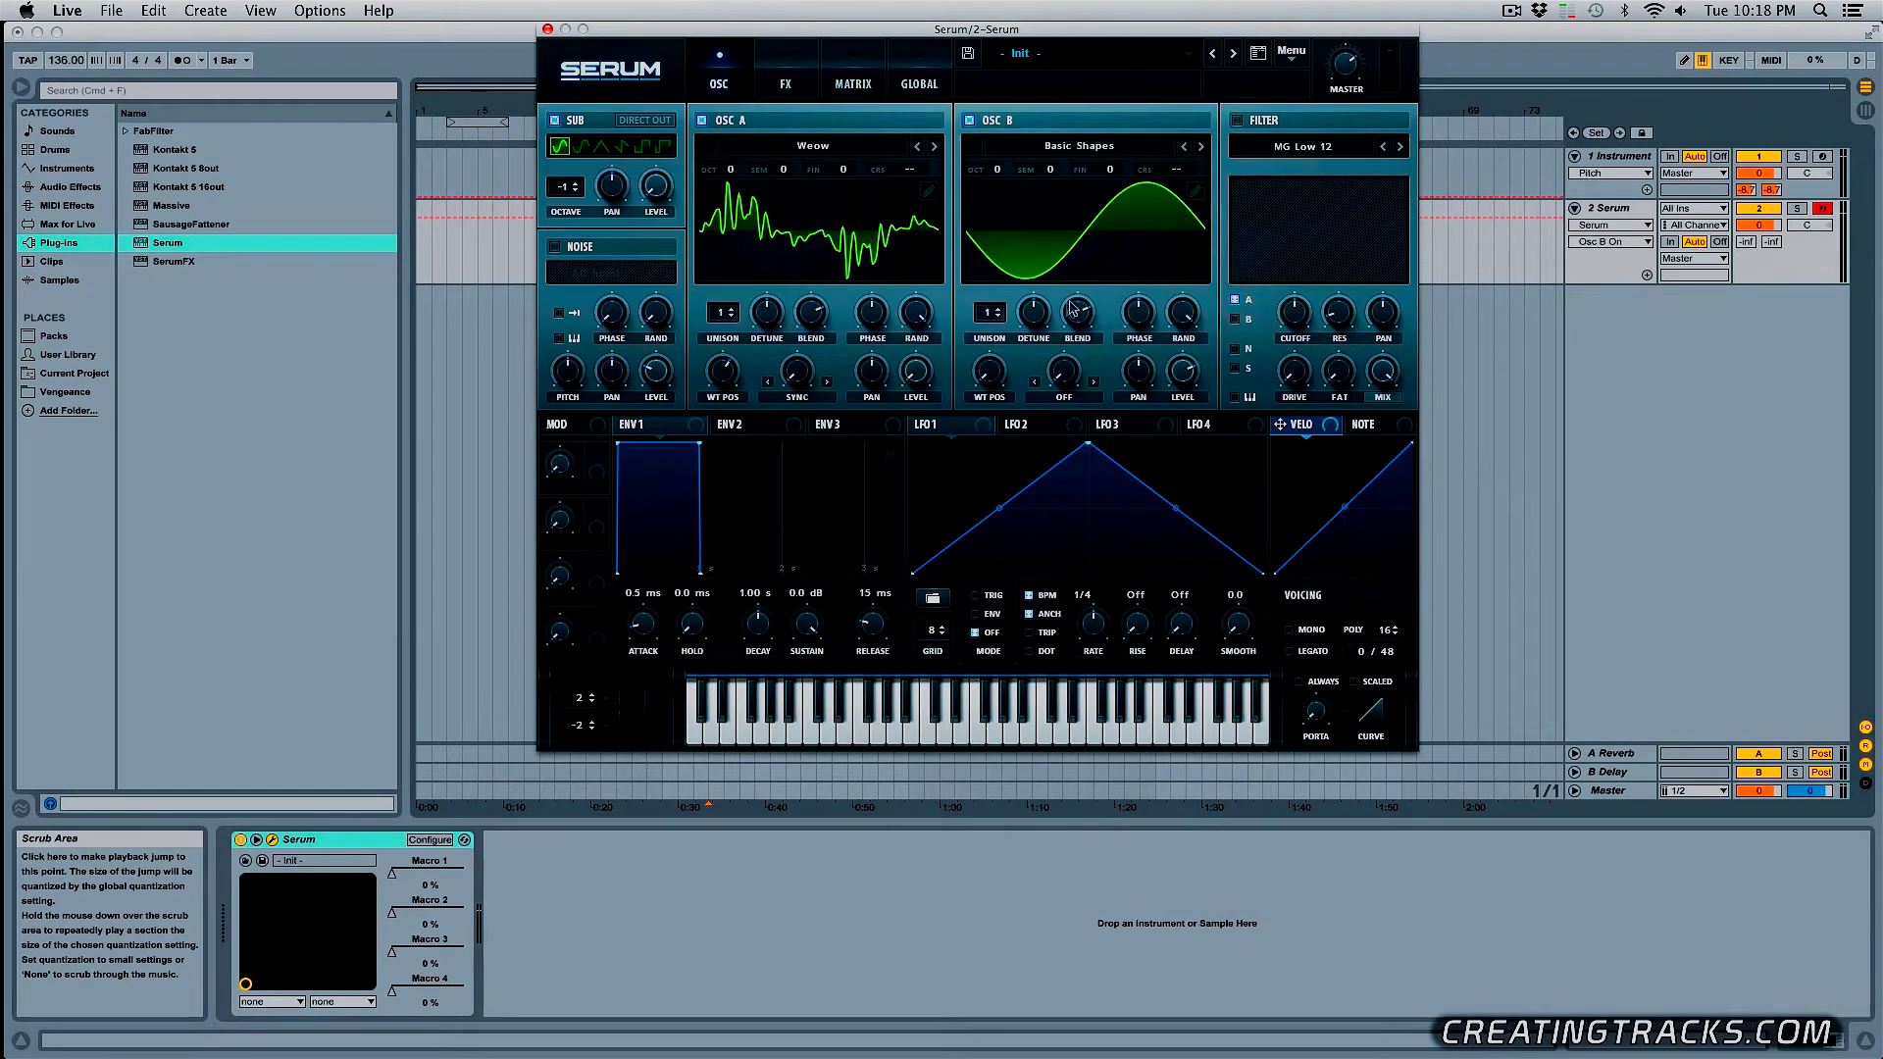
pyautogui.click(1000, 308)
pyautogui.click(1001, 307)
pyautogui.click(1001, 307)
pyautogui.click(1002, 307)
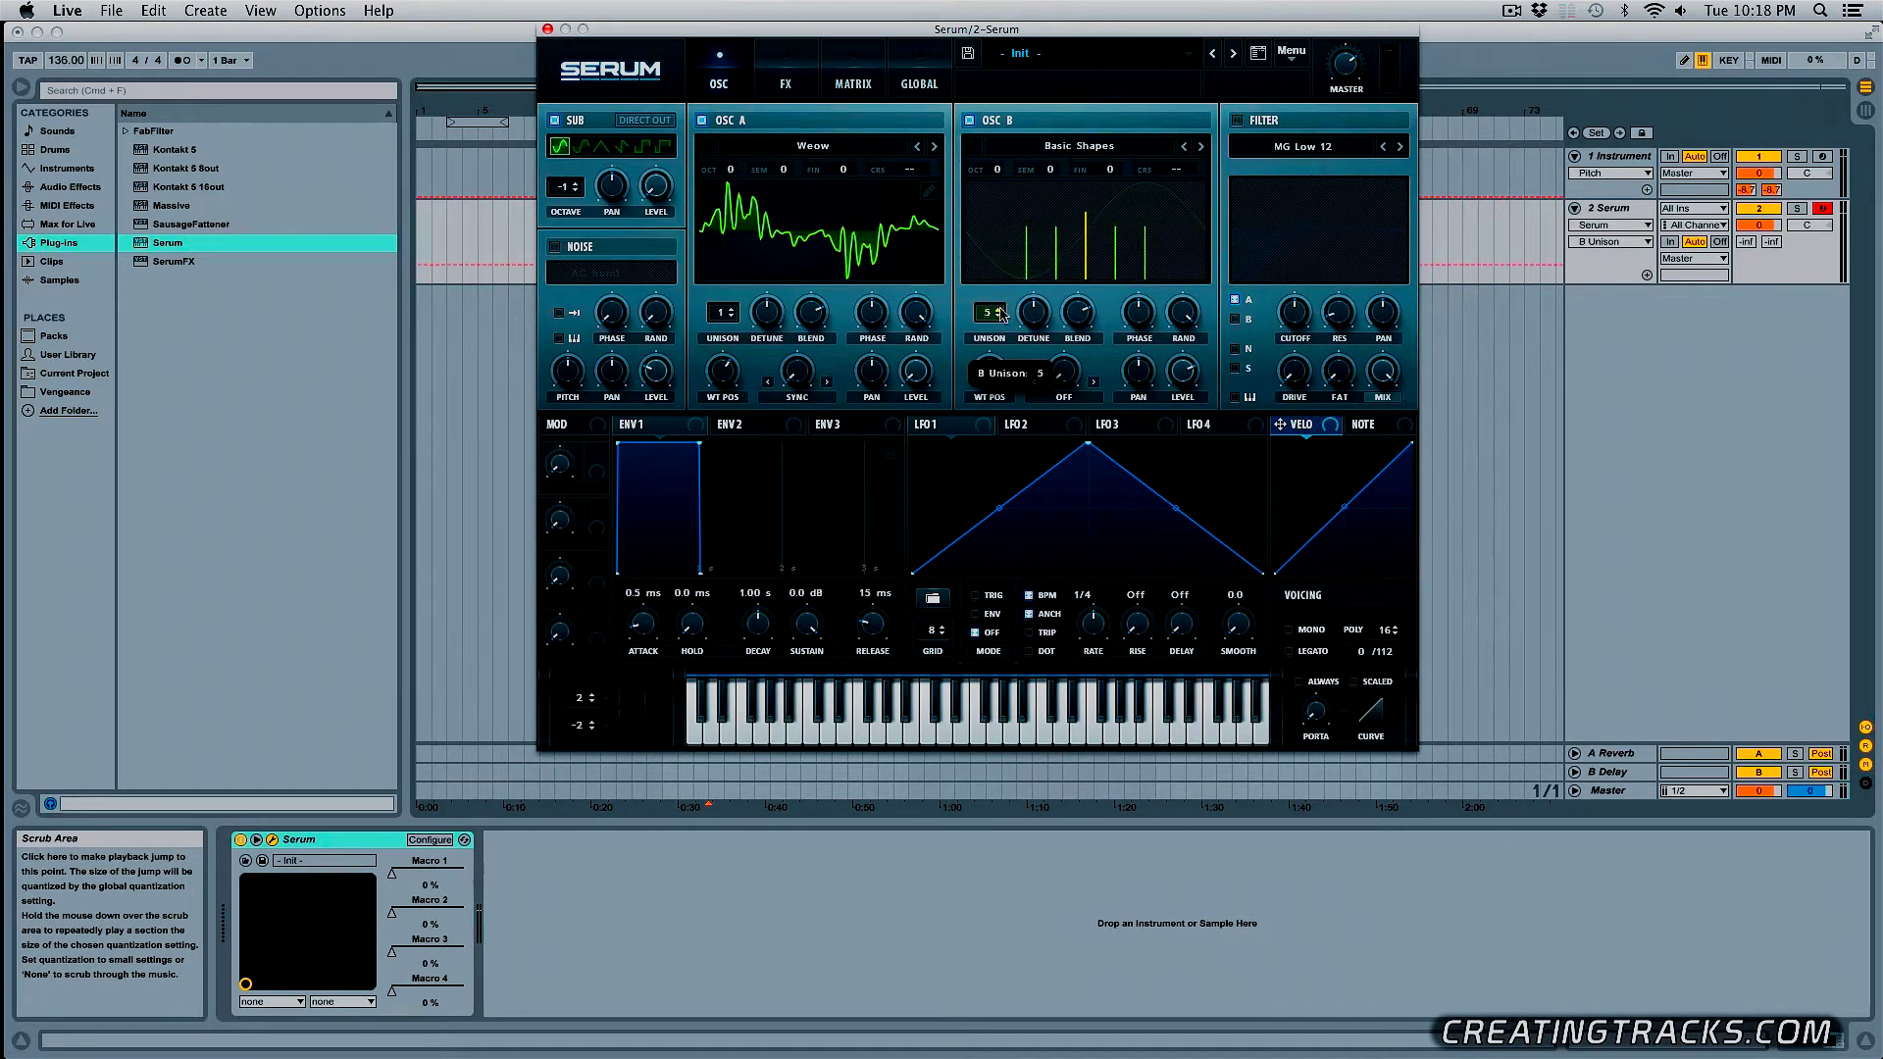
pyautogui.click(1001, 307)
pyautogui.moveTo(1021, 308)
pyautogui.mouseDown()
pyautogui.moveTo(1037, 348)
pyautogui.moveTo(993, 371)
pyautogui.moveTo(996, 284)
pyautogui.mouseUp()
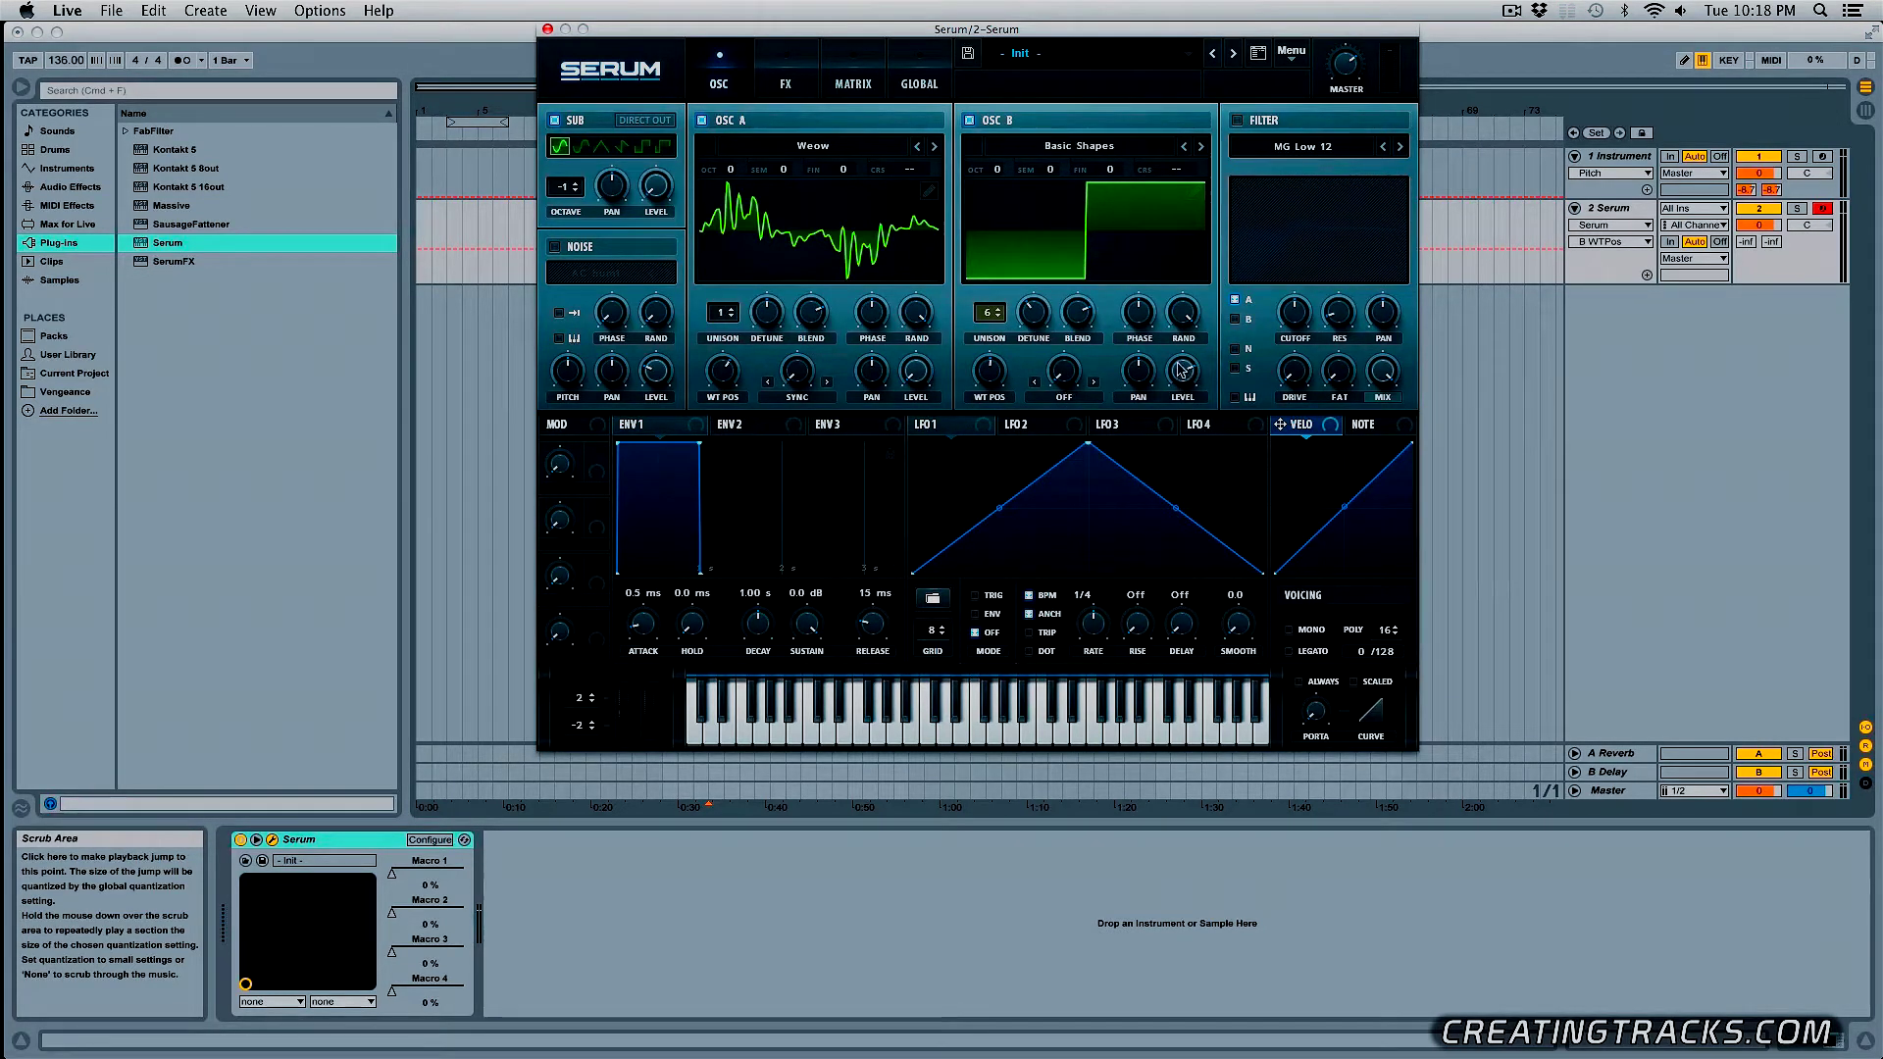
# - Set oscillator B's warp to FM (from A) at about 60% and adjust its volume
pyautogui.click(1064, 397)
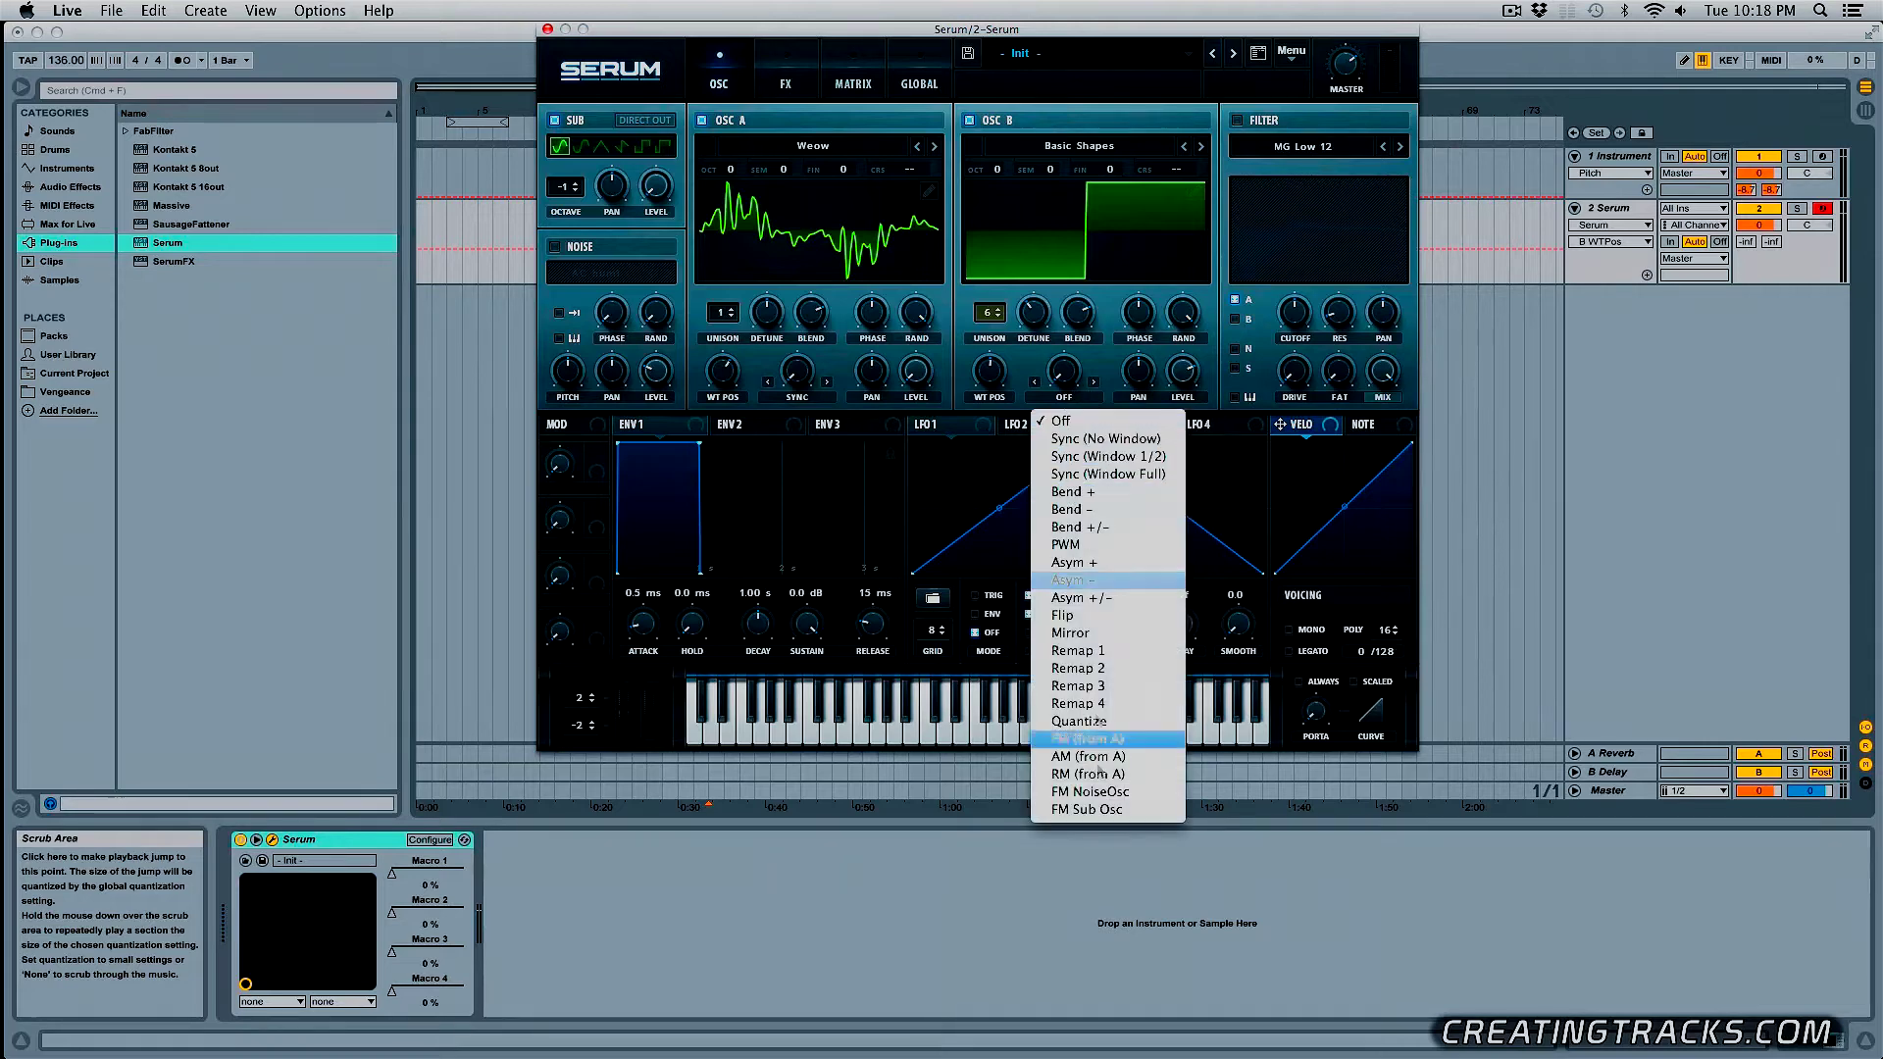
pyautogui.click(1121, 741)
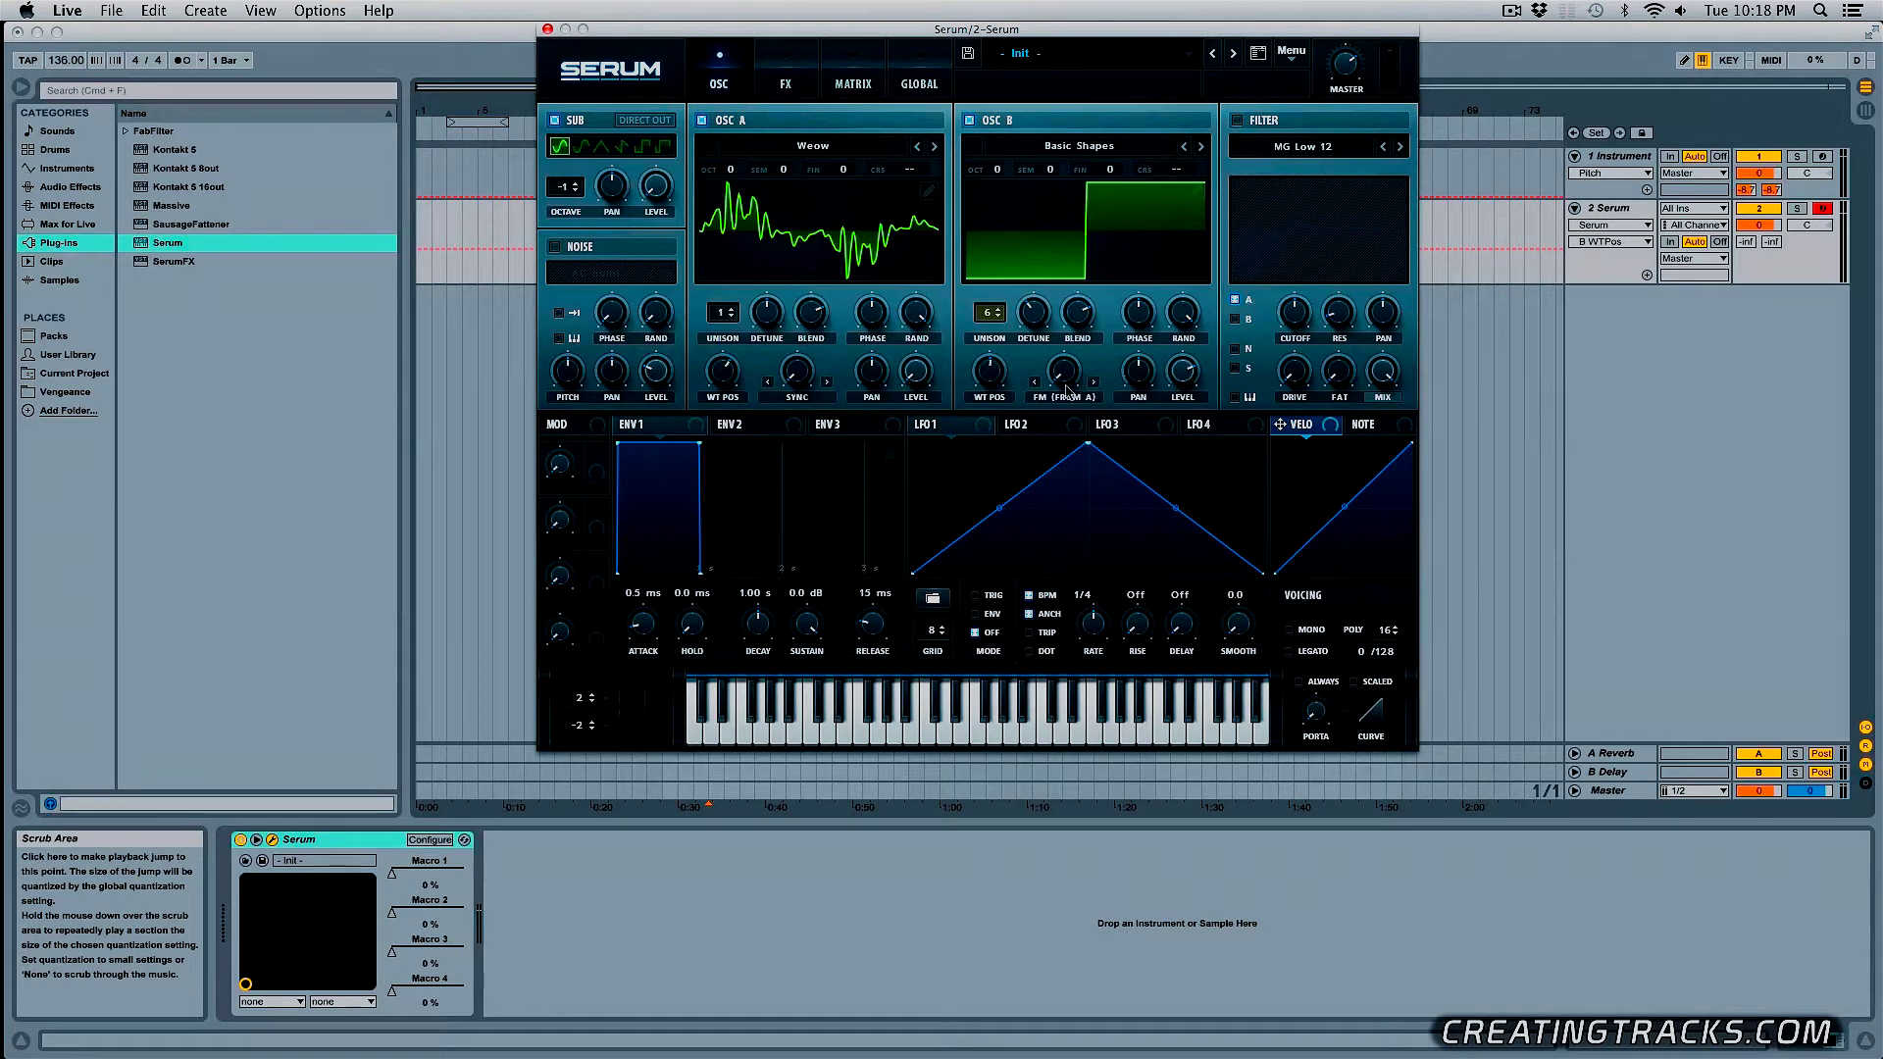
pyautogui.moveTo(1064, 383); pyautogui.dragTo(1085, 427)
pyautogui.click(1183, 371)
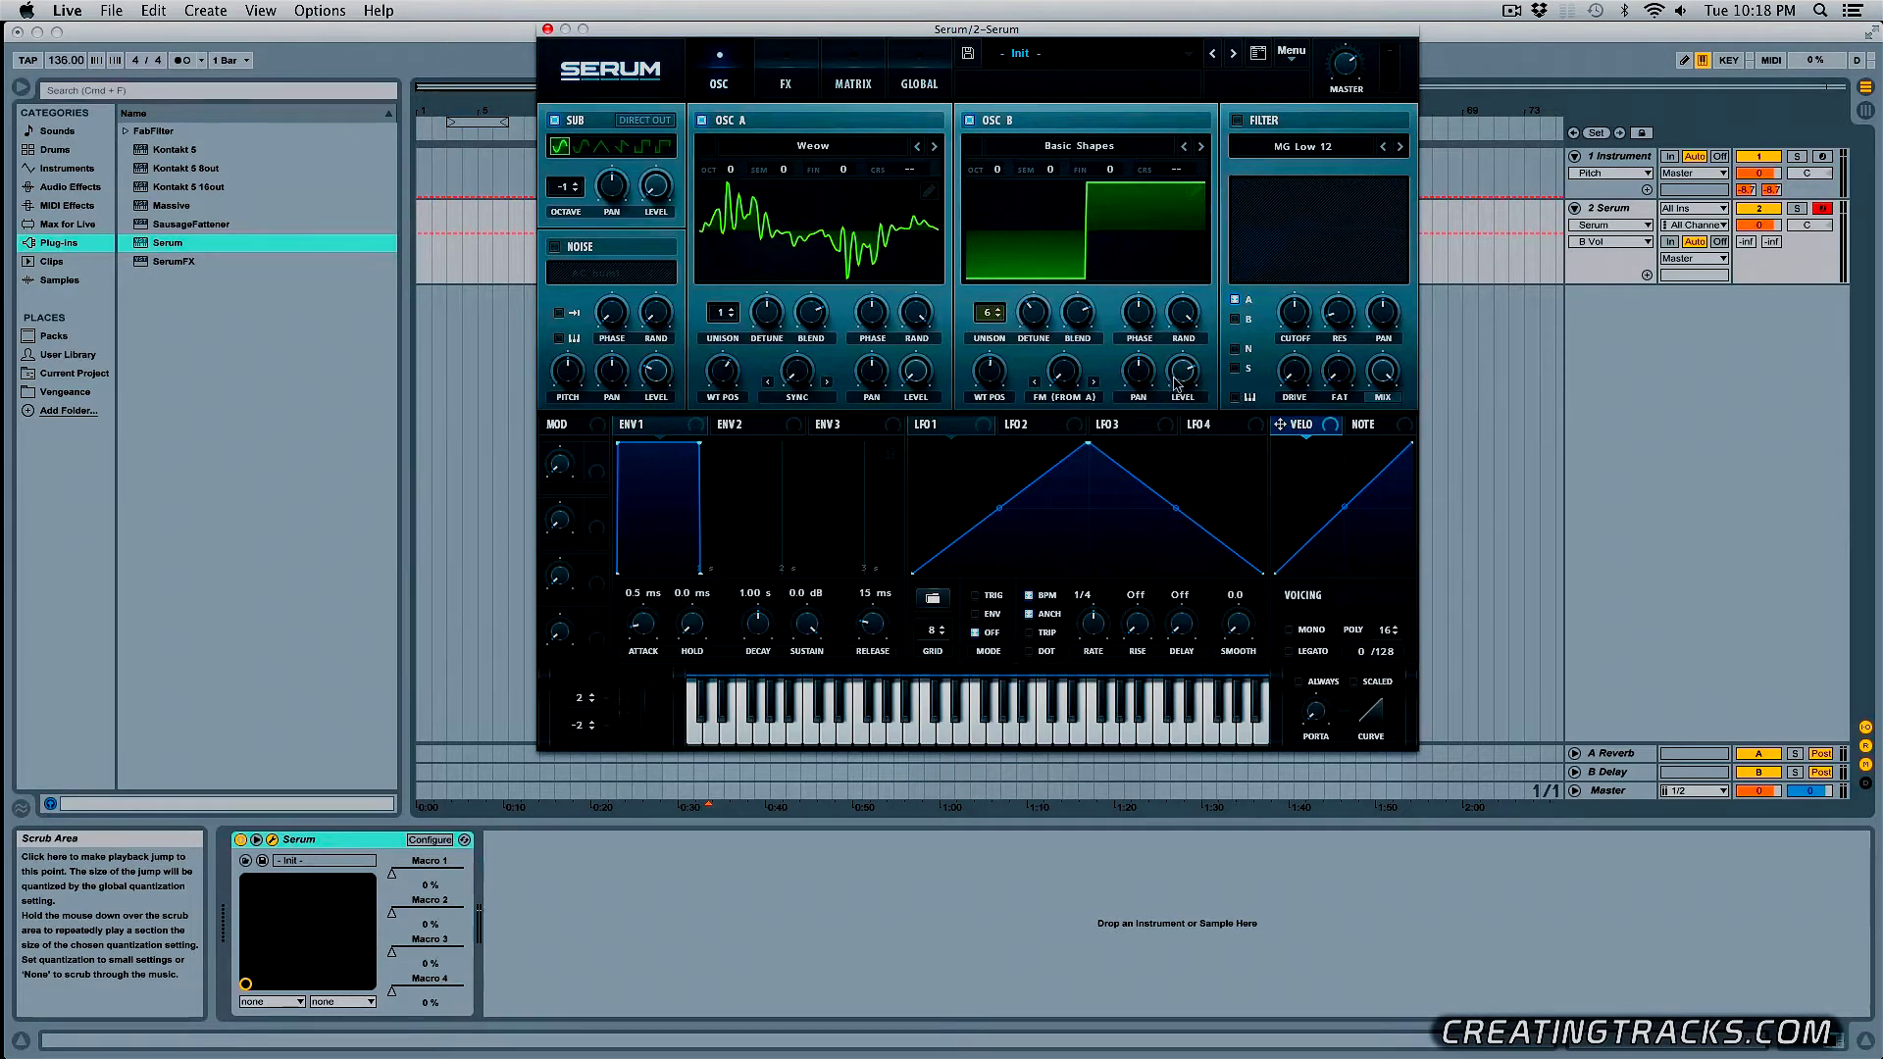
pyautogui.moveTo(1176, 382); pyautogui.dragTo(1216, 423)
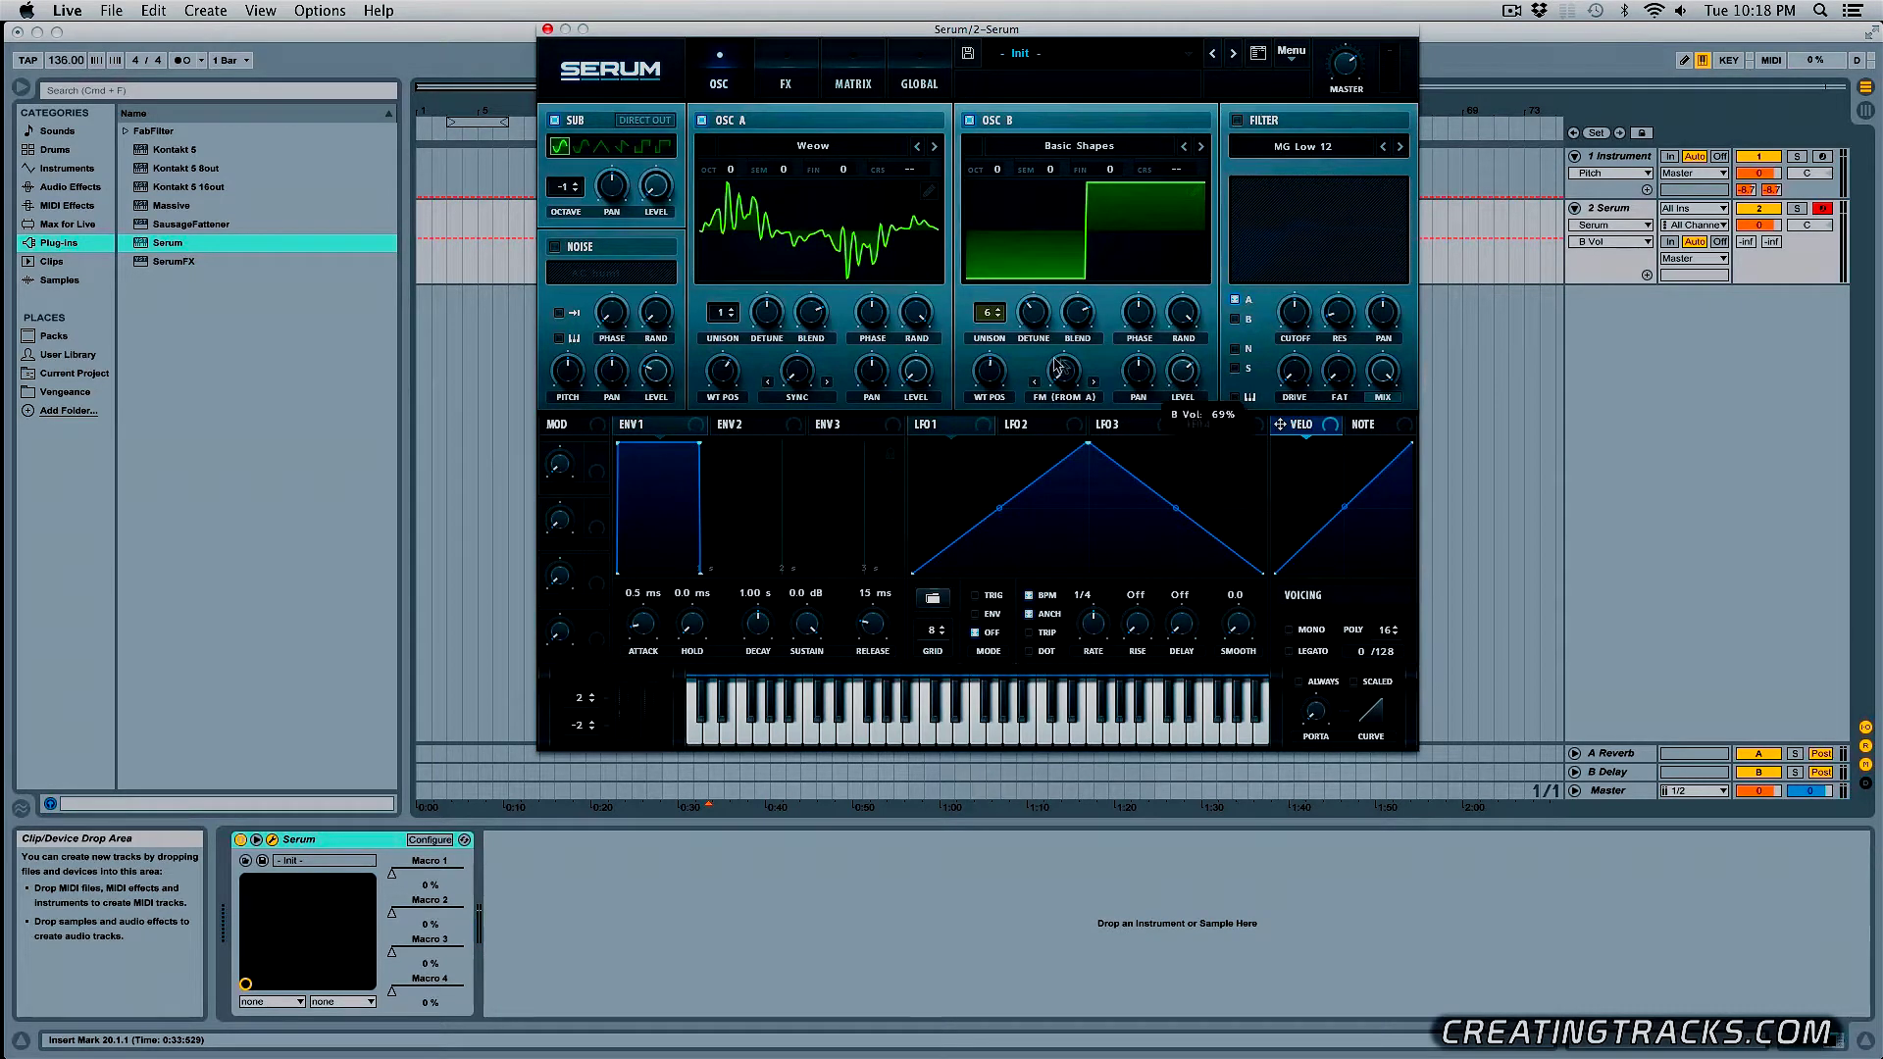
pyautogui.moveTo(1073, 390); pyautogui.dragTo(1065, 312)
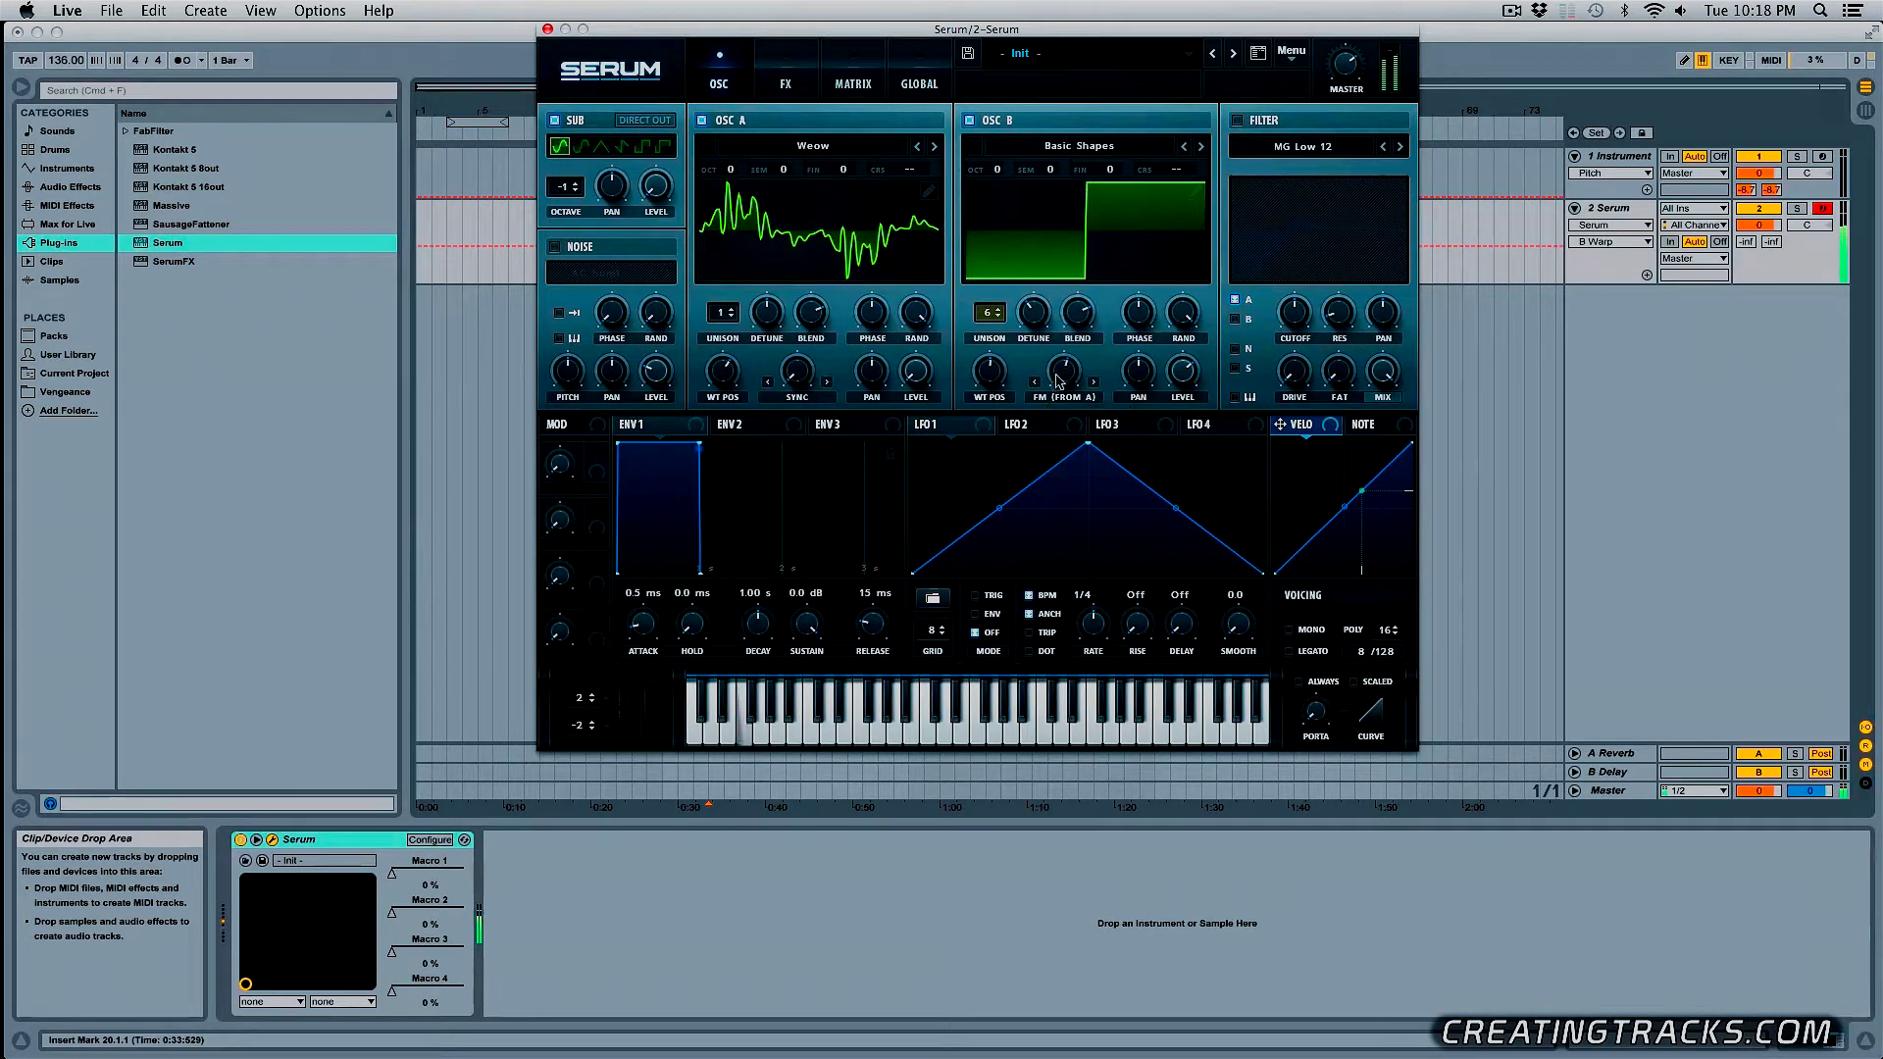
pyautogui.moveTo(1064, 379)
pyautogui.mouseDown()
pyautogui.moveTo(1073, 358)
pyautogui.moveTo(1079, 380)
pyautogui.mouseUp()
# - Enable the filter as Normal High 18 with 220 Hz cutoff, 42% resonance and 16% drive
pyautogui.click(1181, 383)
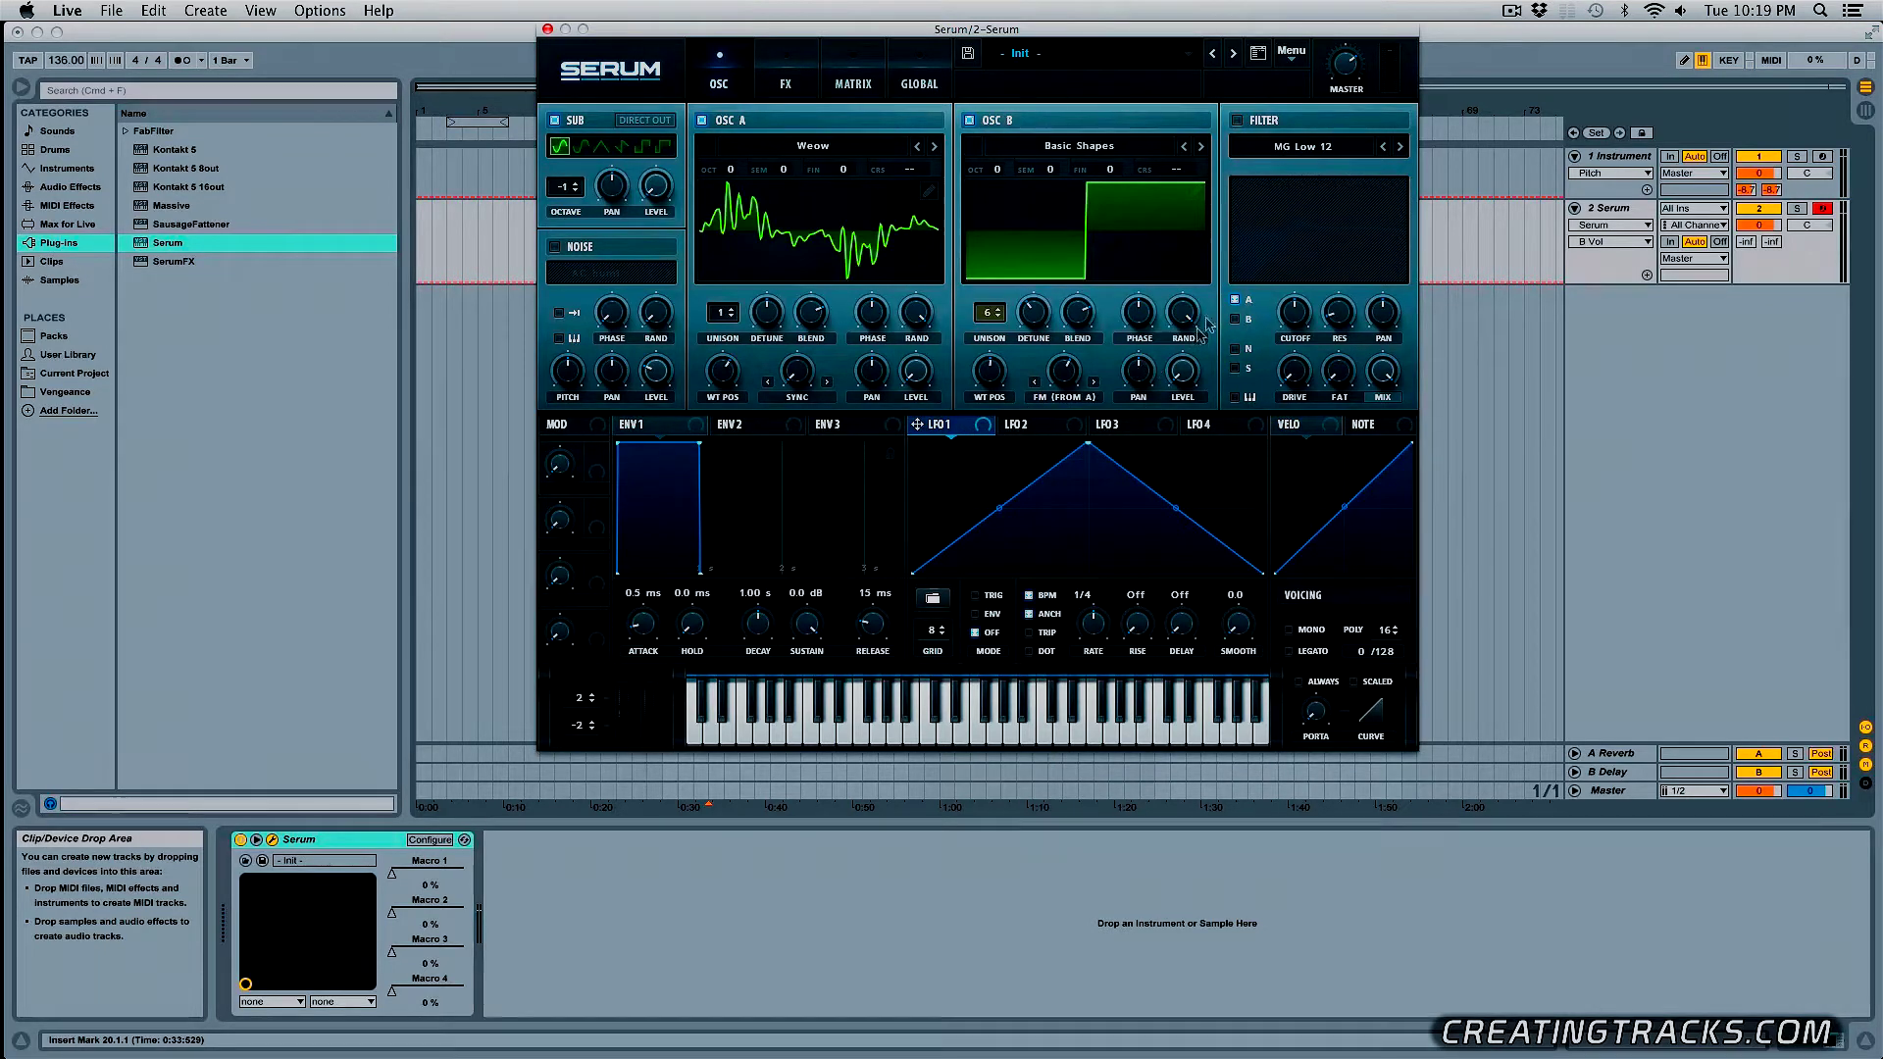
pyautogui.click(1236, 120)
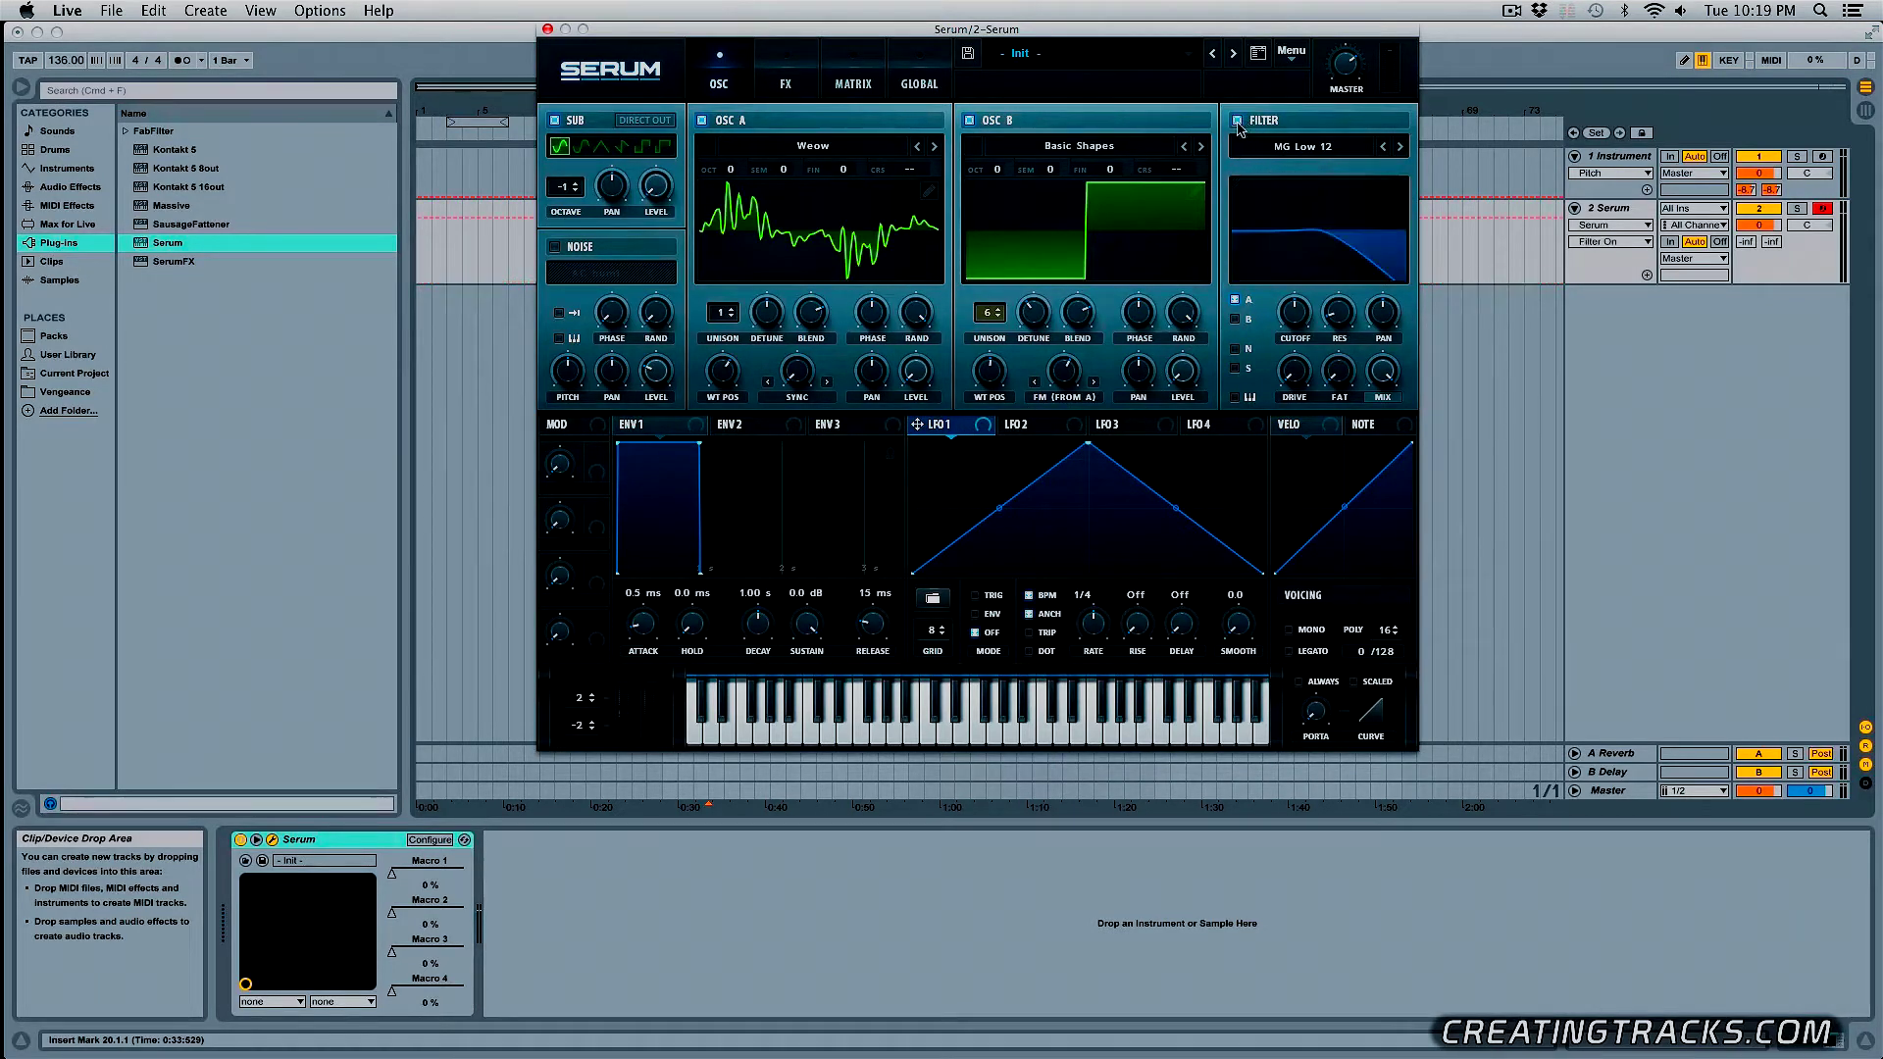
pyautogui.click(1339, 149)
pyautogui.moveTo(1304, 168)
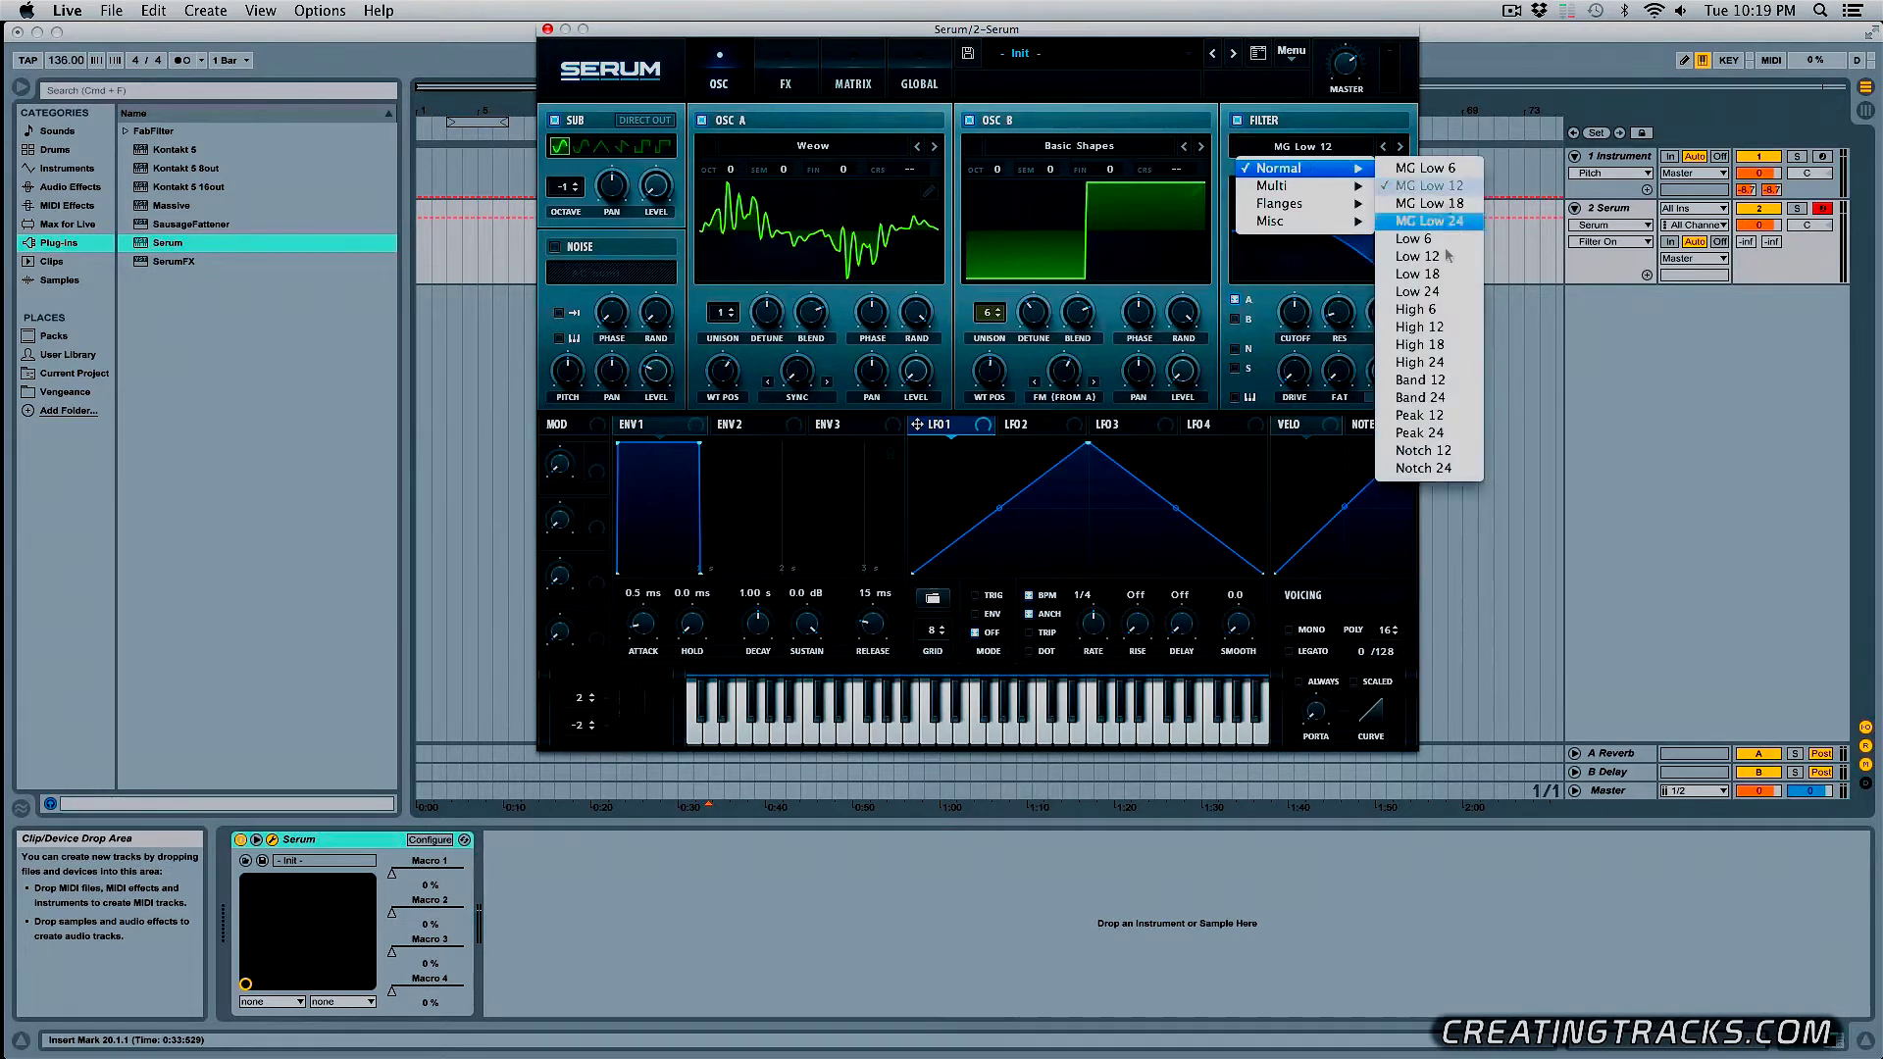
pyautogui.click(1438, 345)
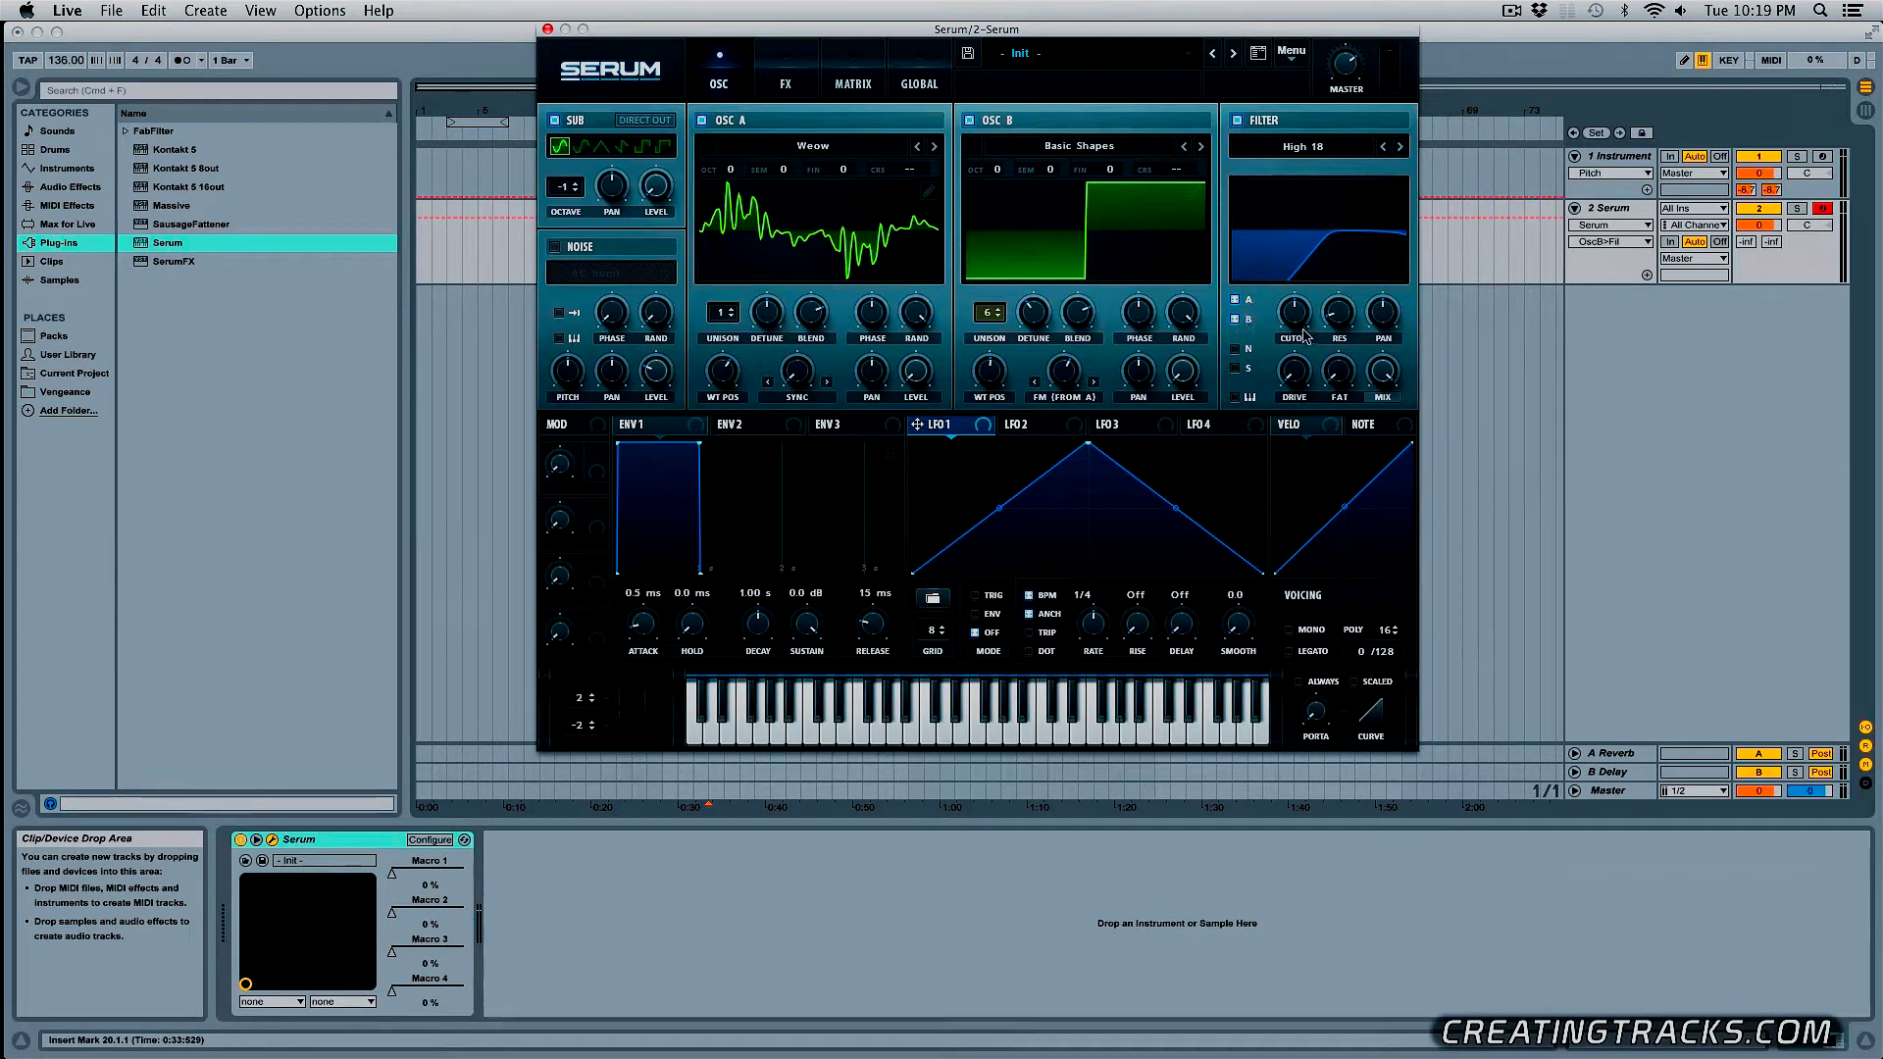
pyautogui.moveTo(1308, 333); pyautogui.dragTo(1300, 324)
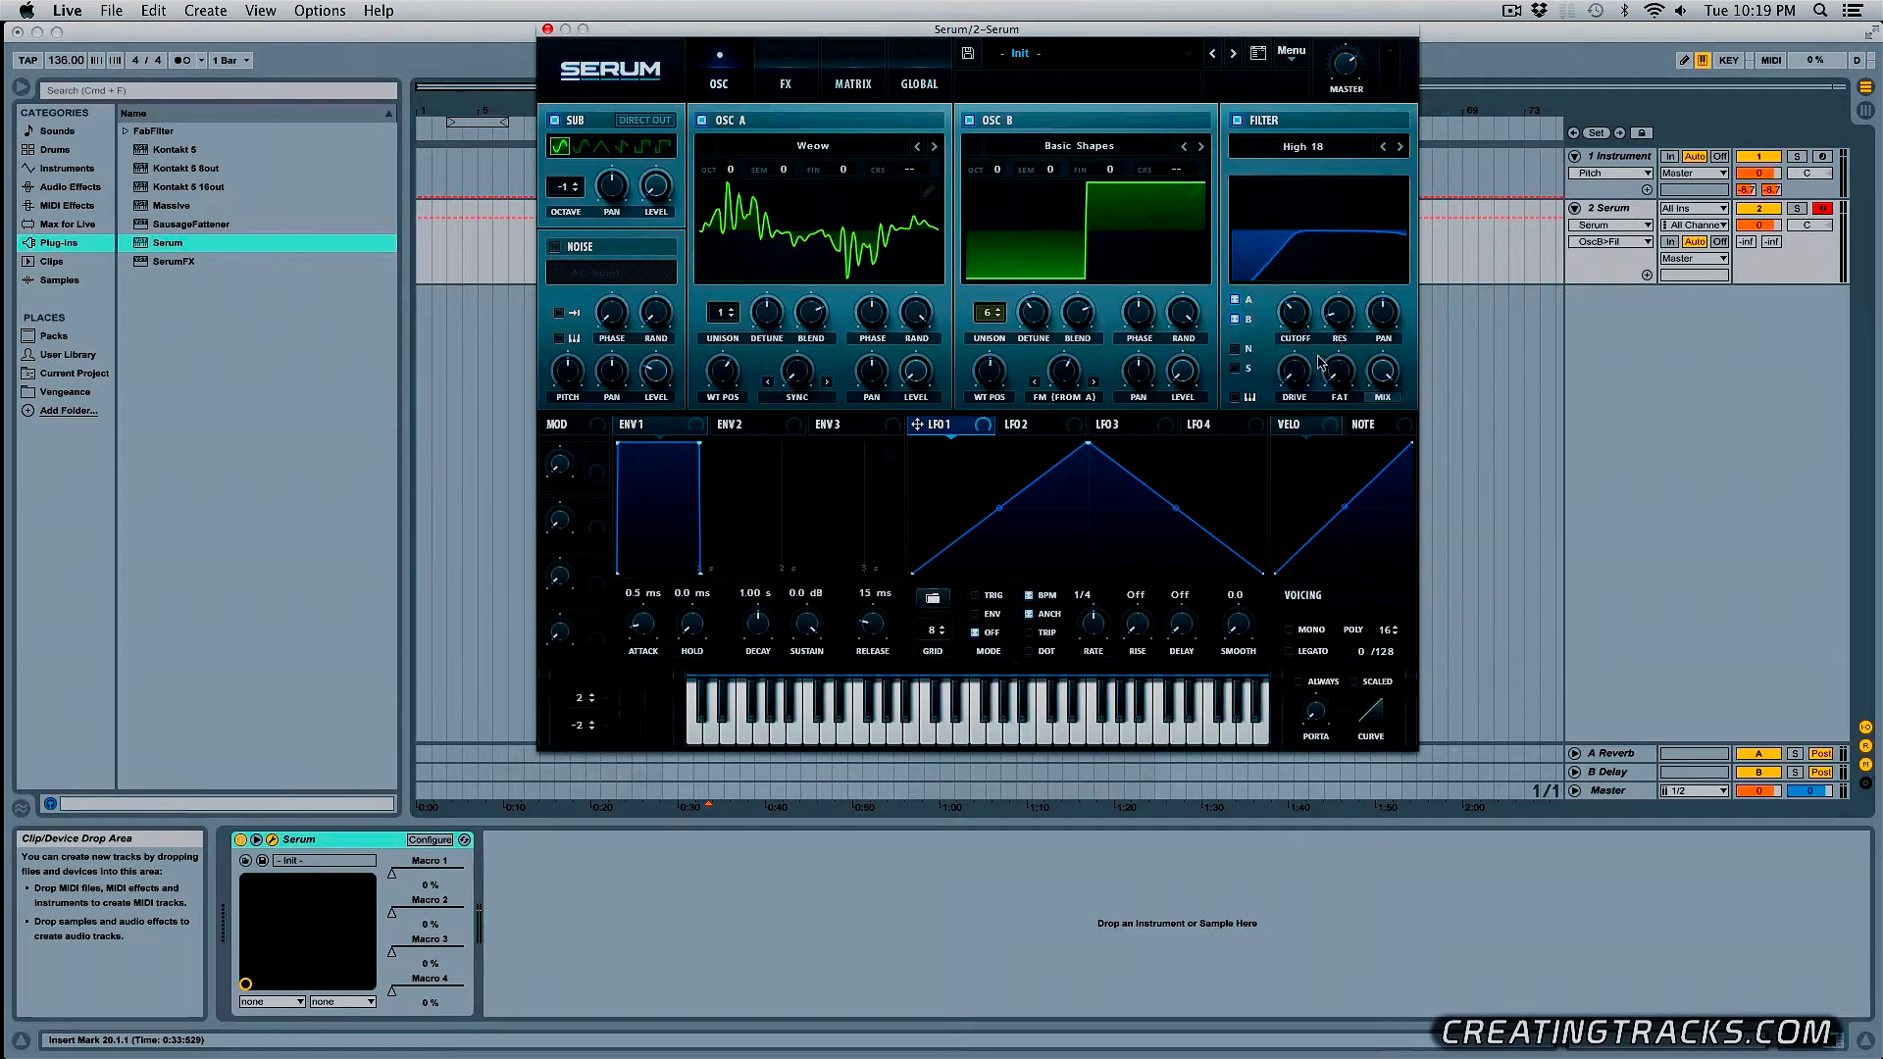
pyautogui.moveTo(1340, 323); pyautogui.dragTo(1349, 257)
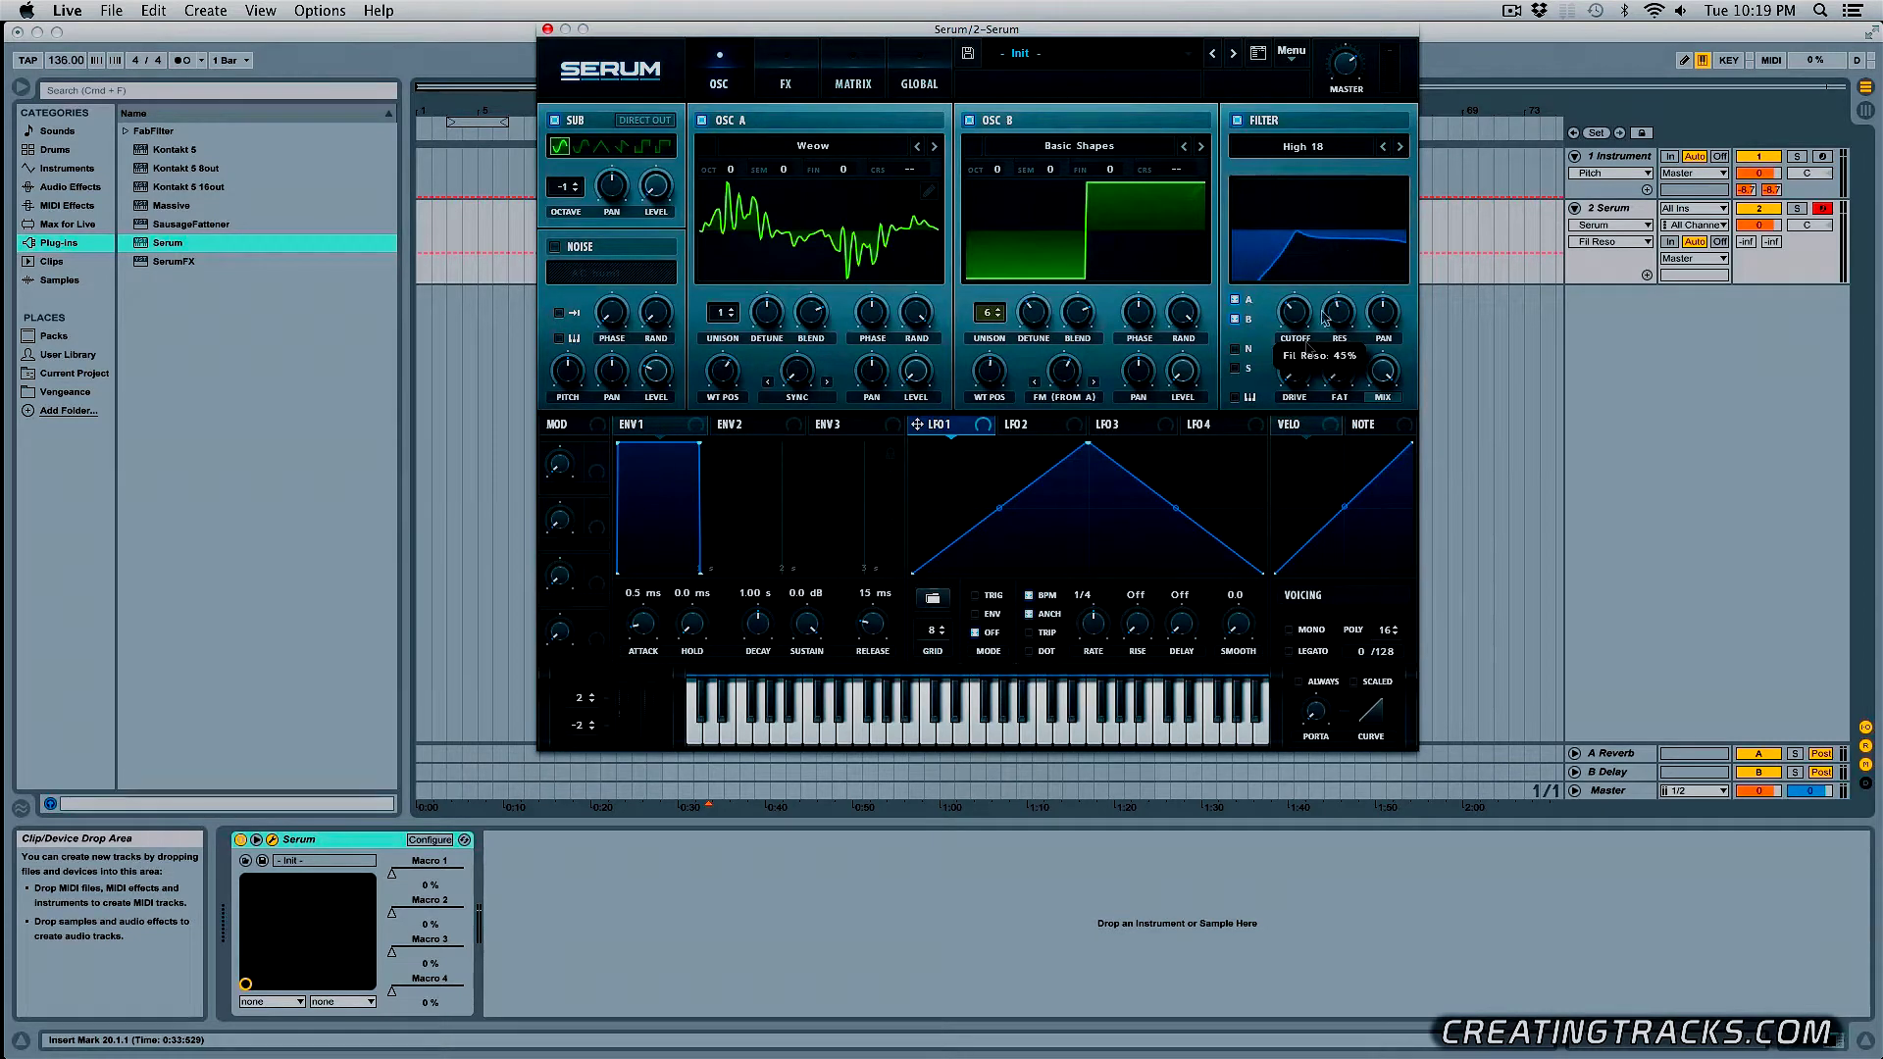
pyautogui.moveTo(1294, 371); pyautogui.dragTo(1346, 311)
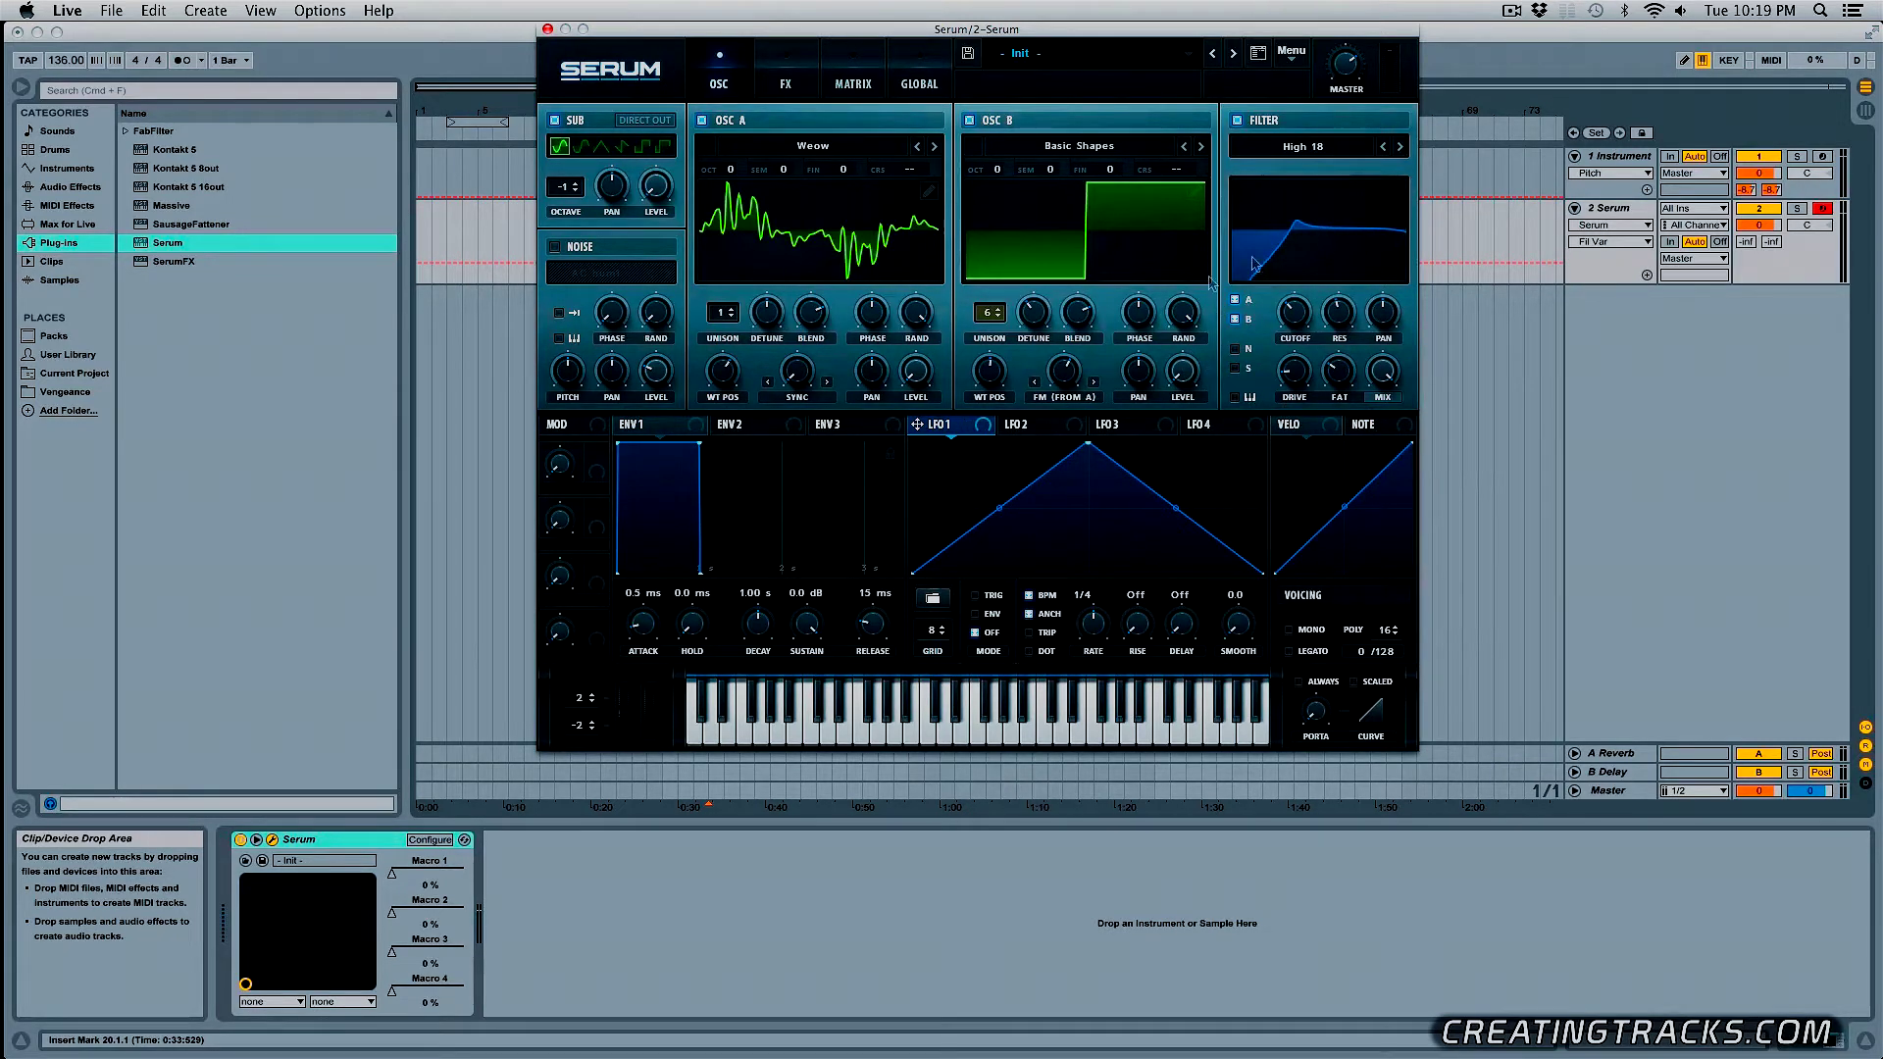
# - Make LFO 1 retrigger on every note and reshape it with a later peak and convex rise
pyautogui.click(1176, 373)
pyautogui.click(912, 376)
pyautogui.click(975, 596)
pyautogui.moveTo(1095, 447); pyautogui.dragTo(998, 423)
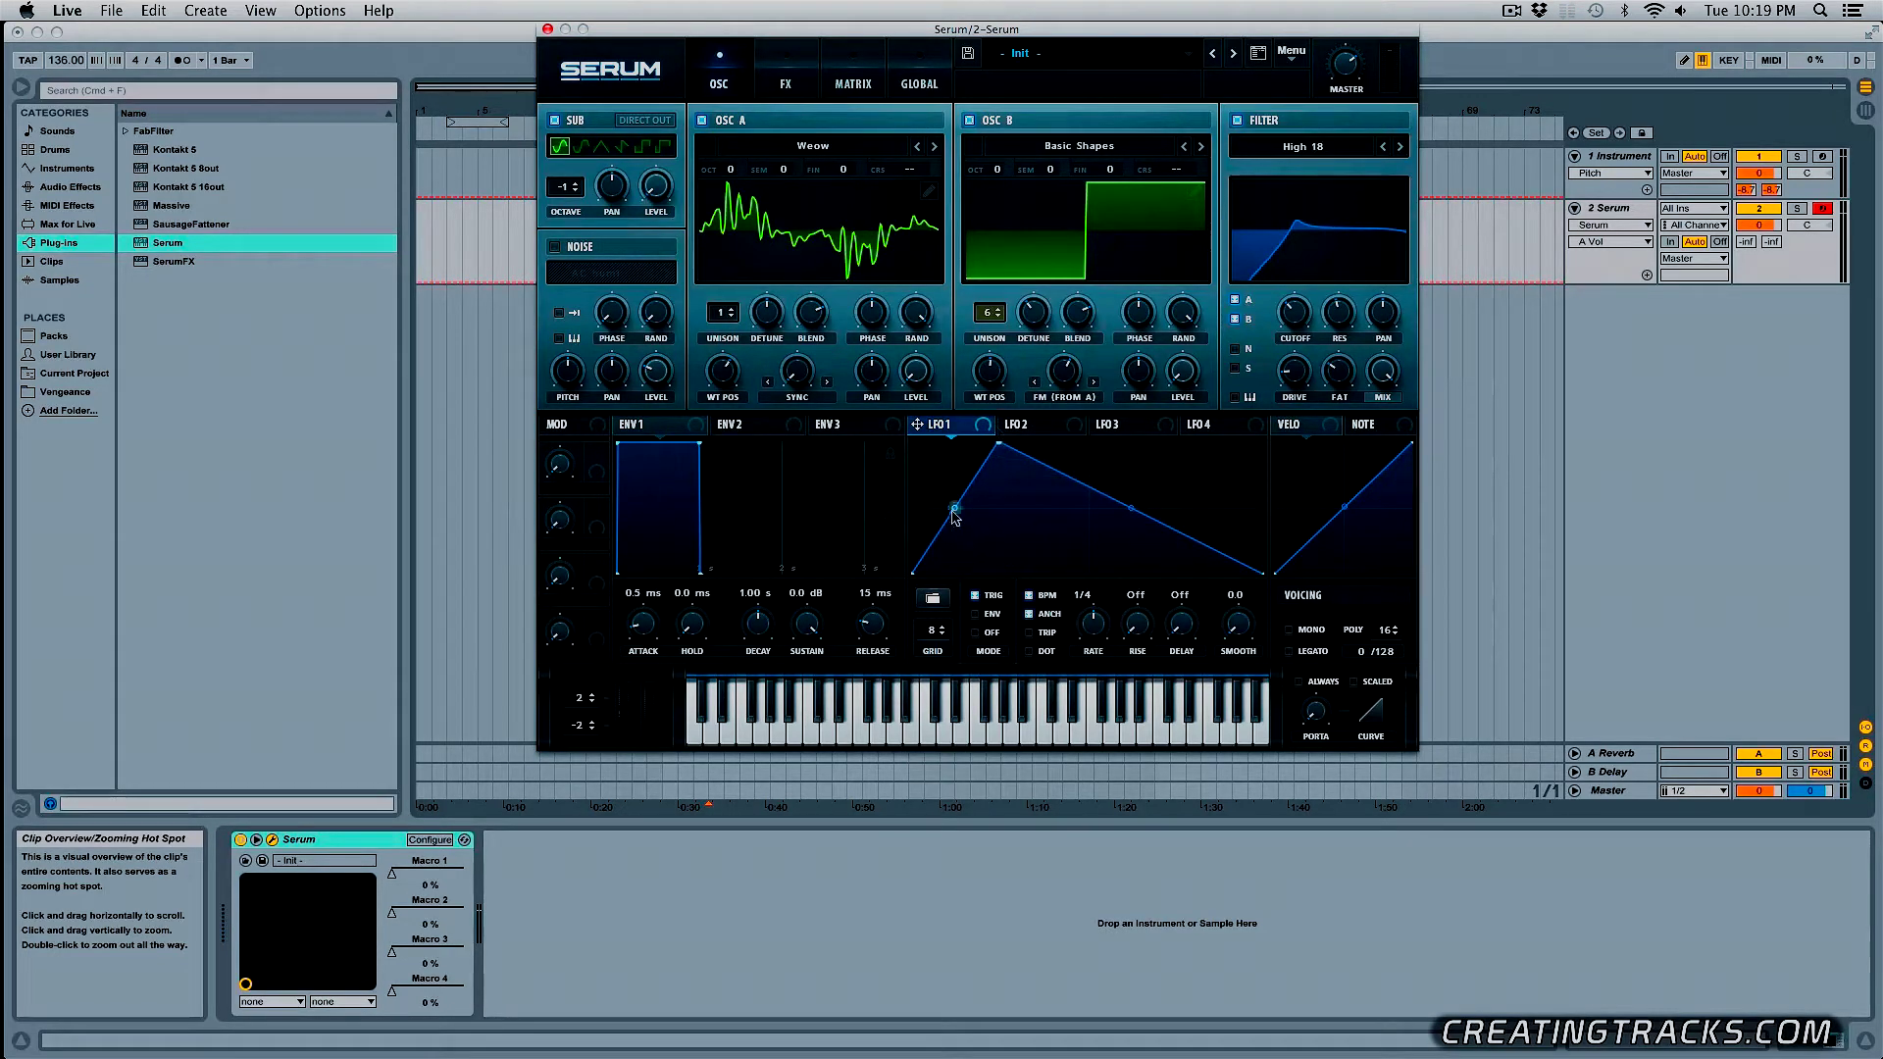
pyautogui.moveTo(953, 507); pyautogui.dragTo(955, 478)
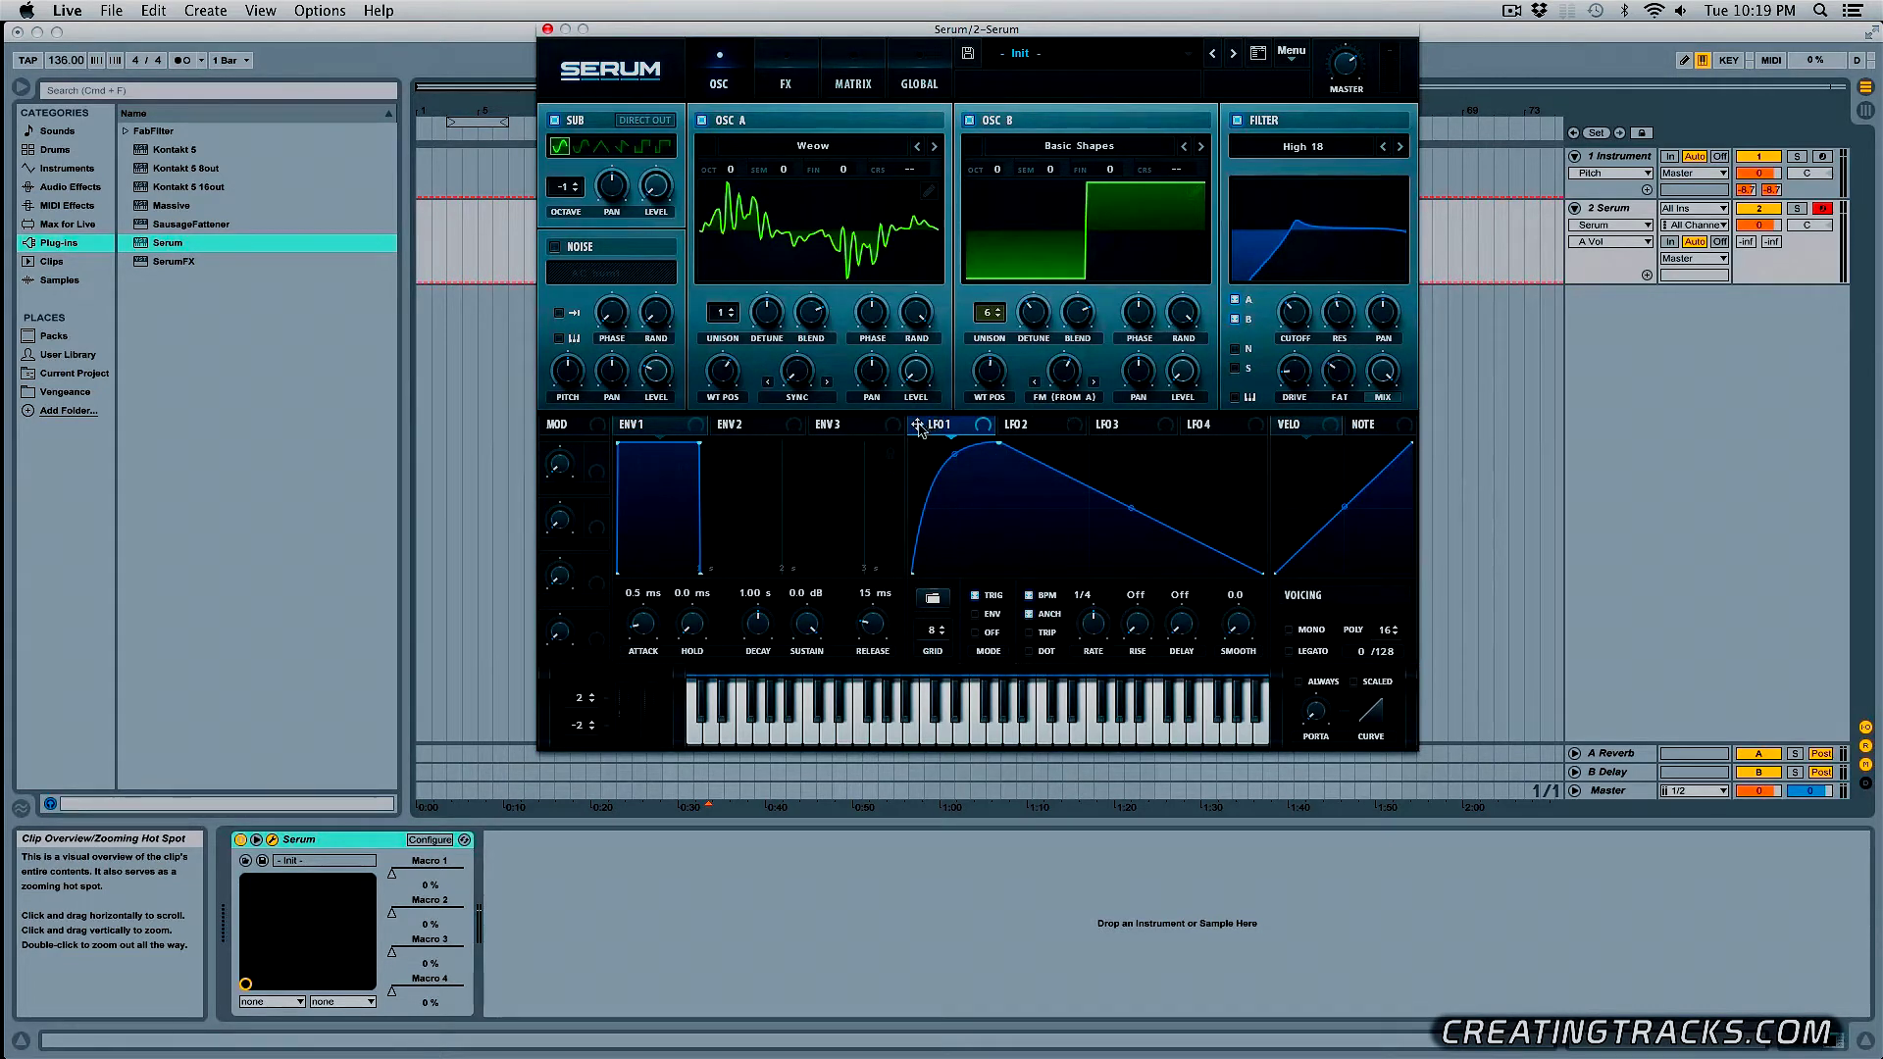
# - Route LFO 1 to Osc B level, sub level and filter cutoff, setting the cutoff depth
pyautogui.moveTo(918, 424); pyautogui.dragTo(1182, 372)
pyautogui.moveTo(922, 423); pyautogui.dragTo(655, 186)
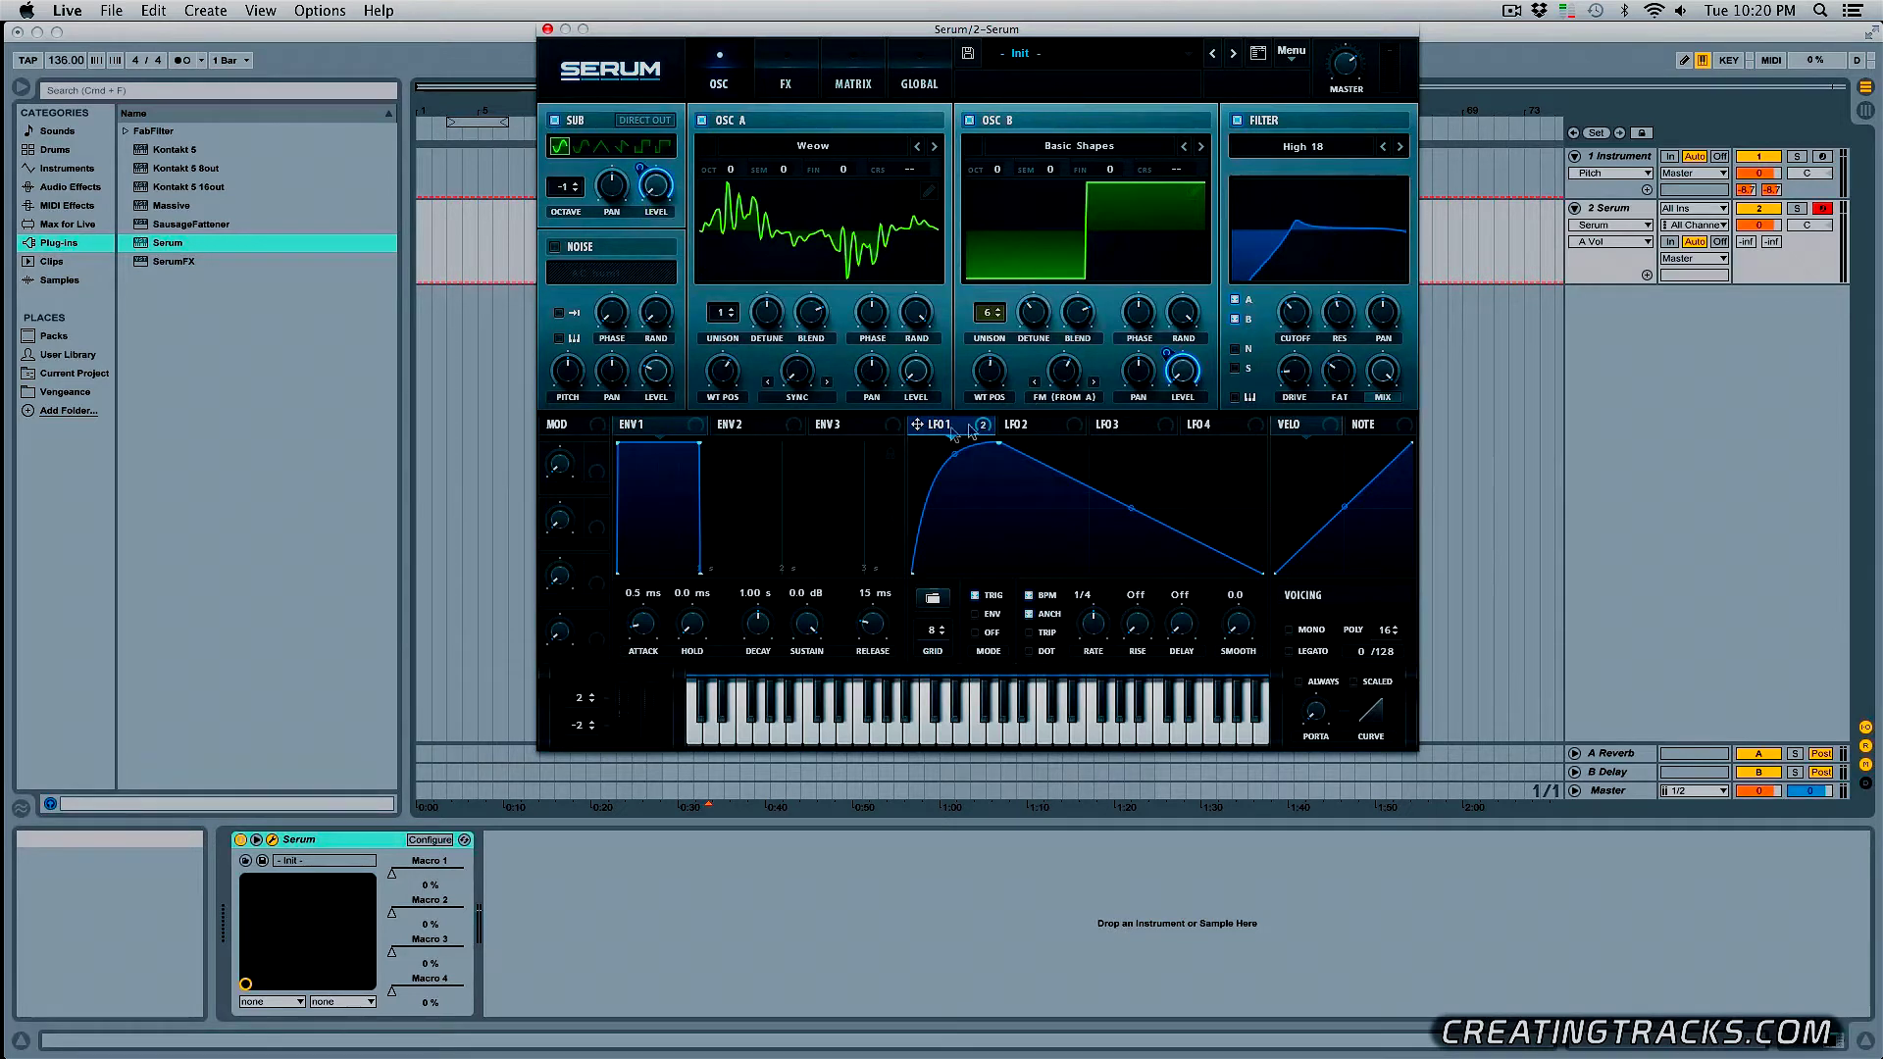
pyautogui.moveTo(918, 424); pyautogui.dragTo(1289, 353)
pyautogui.moveTo(918, 424); pyautogui.dragTo(745, 439)
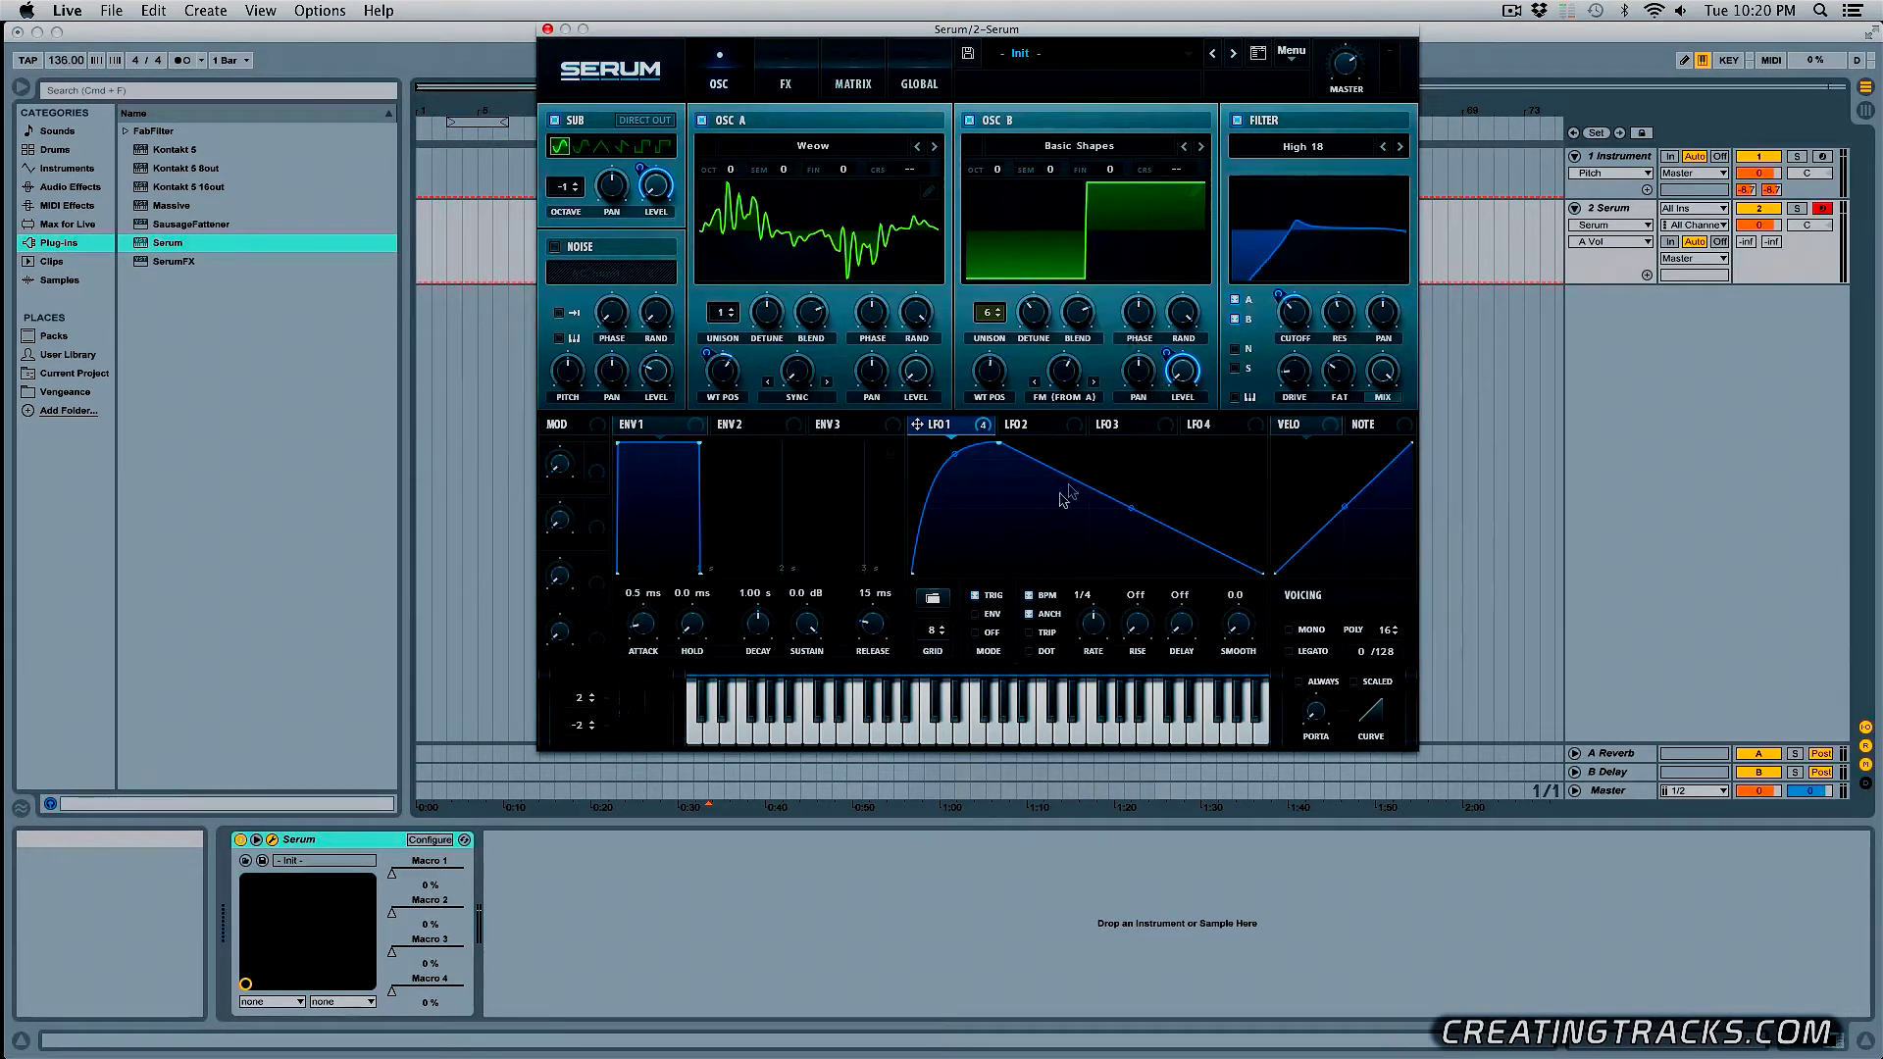
pyautogui.press('f')
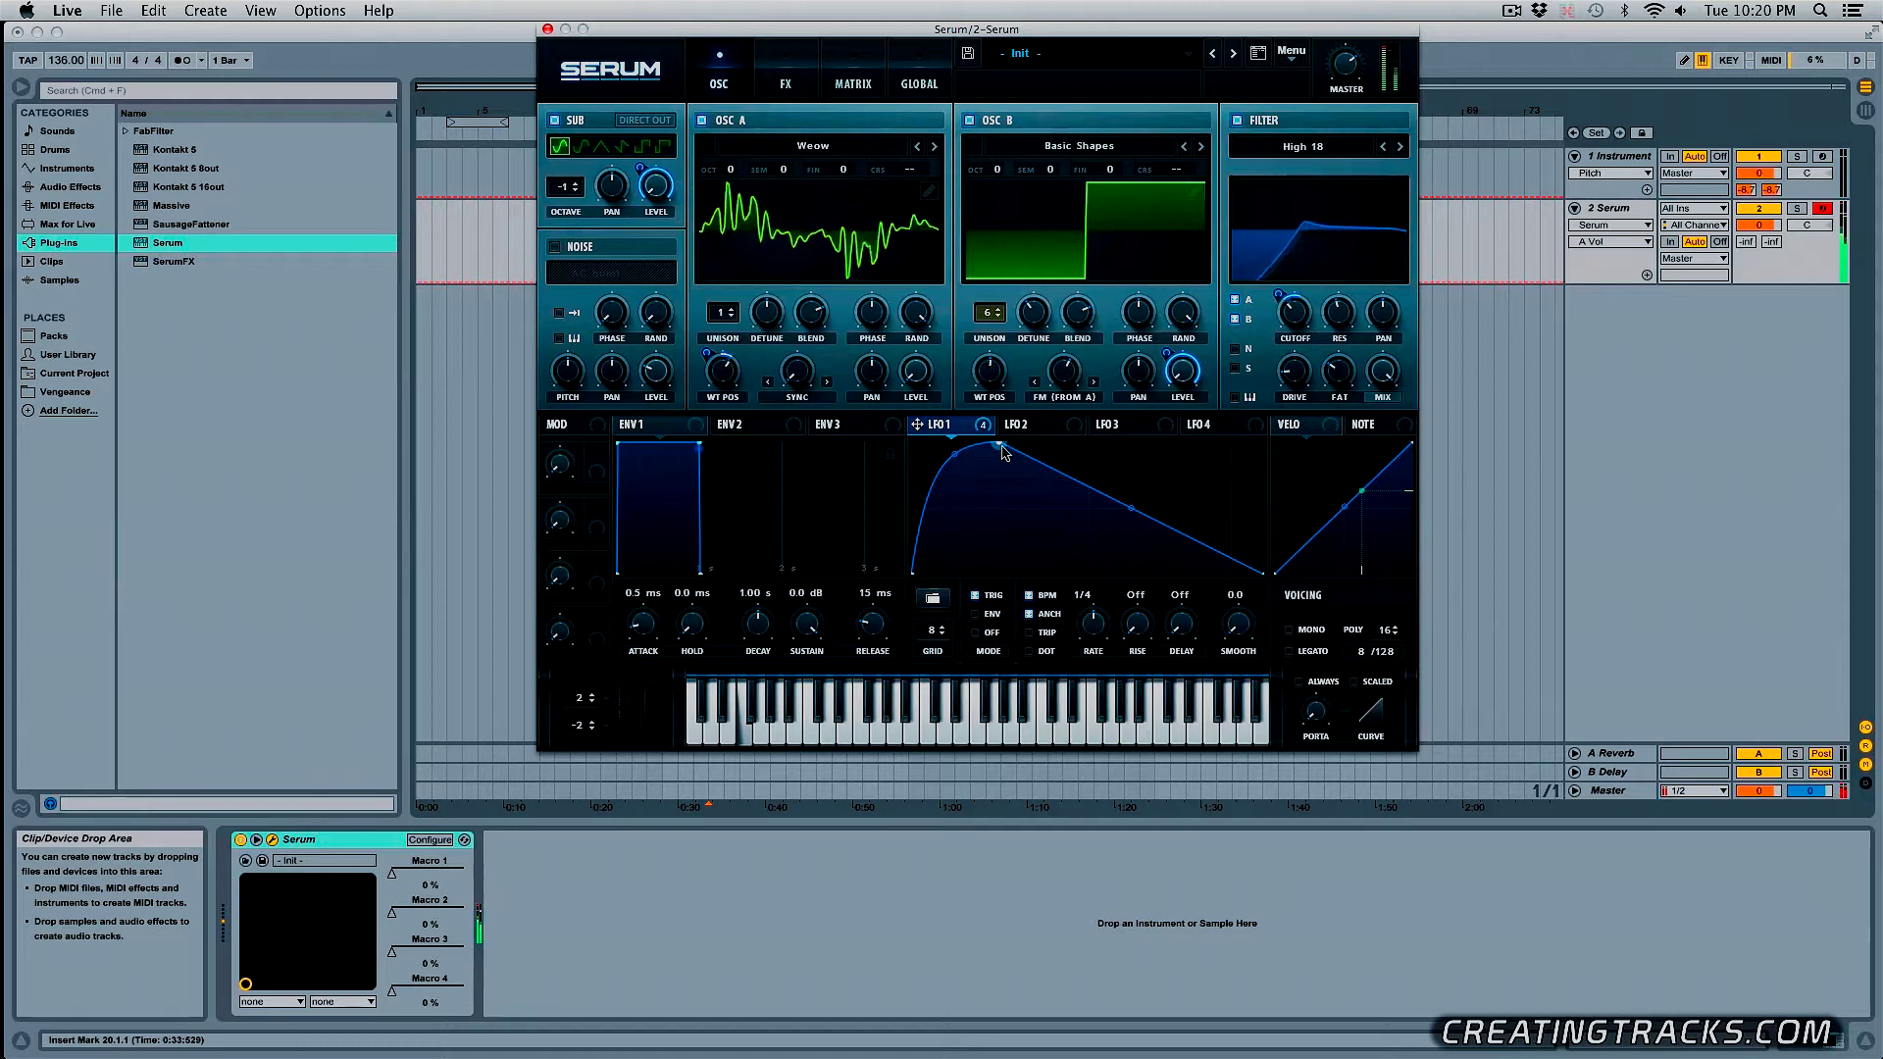
# - Move LFO 1's peak earlier with a curved falling slope, and set Osc B's octave to -1
pyautogui.moveTo(1002, 450); pyautogui.dragTo(1115, 426)
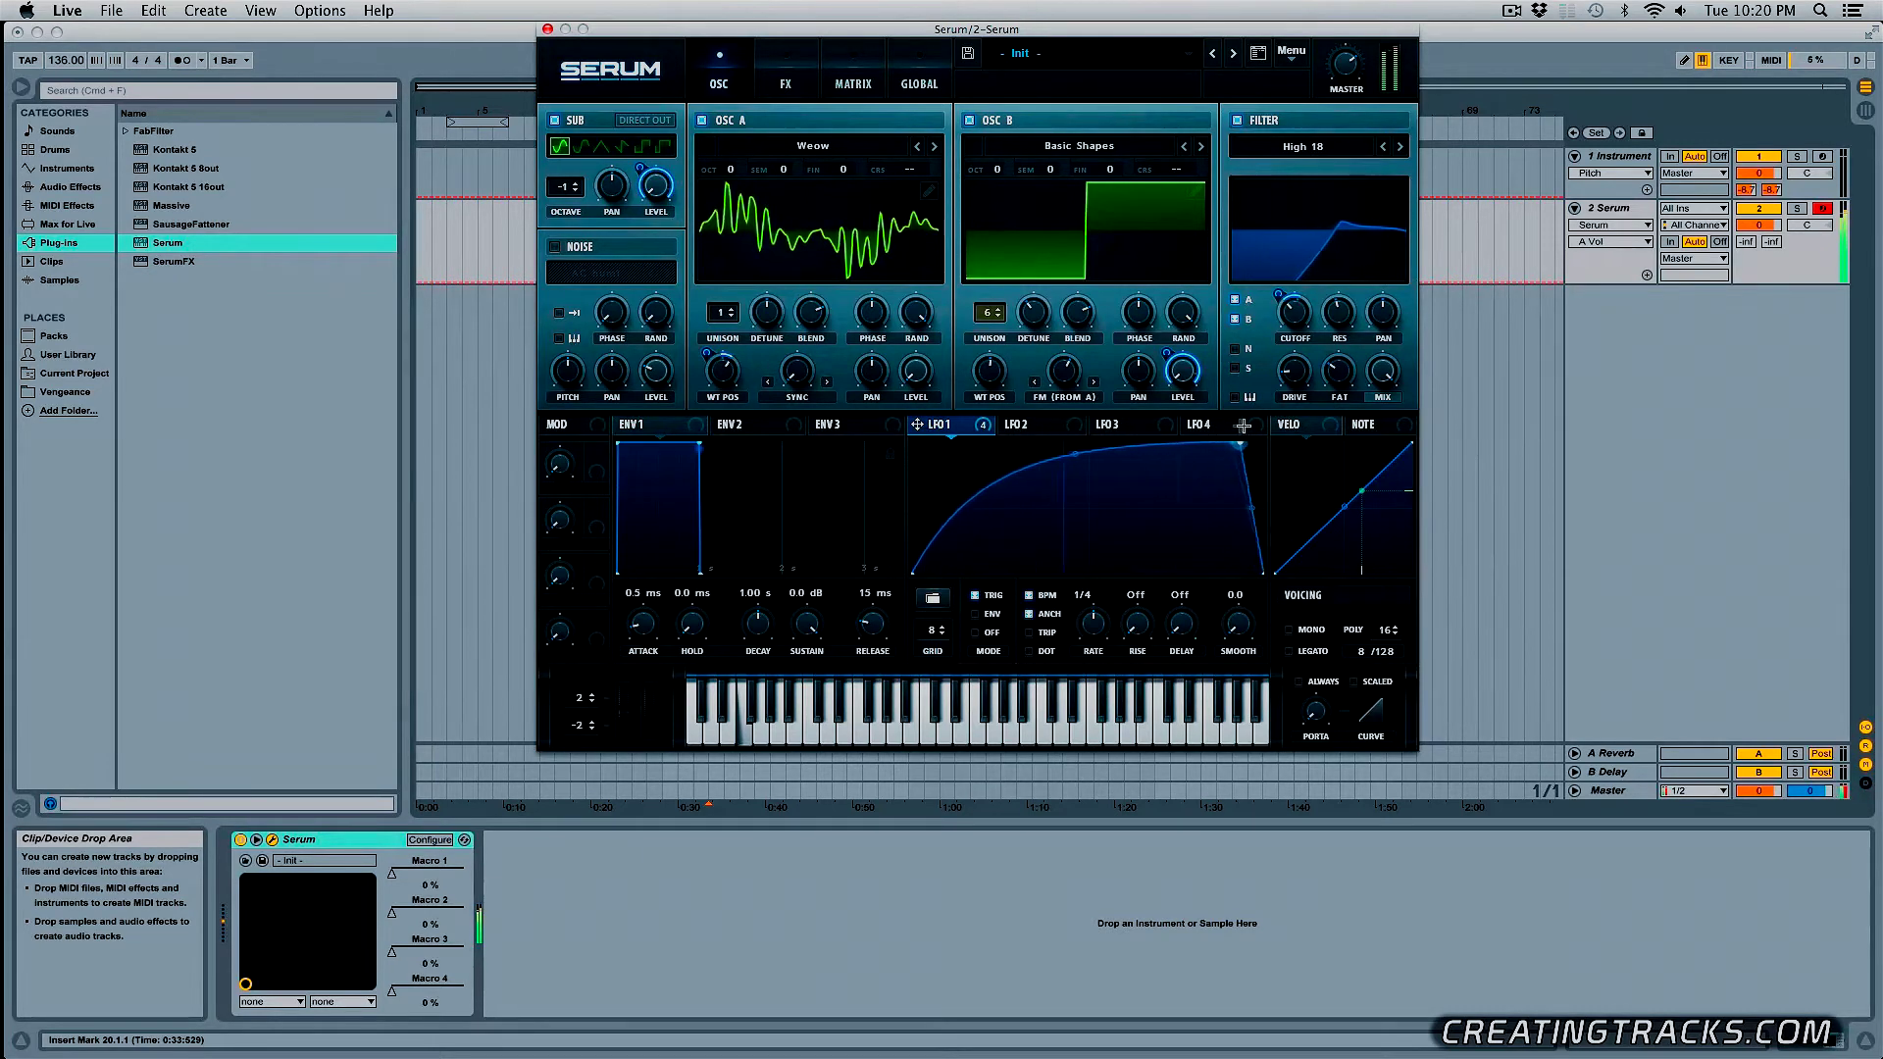
pyautogui.moveTo(1240, 446); pyautogui.dragTo(996, 429)
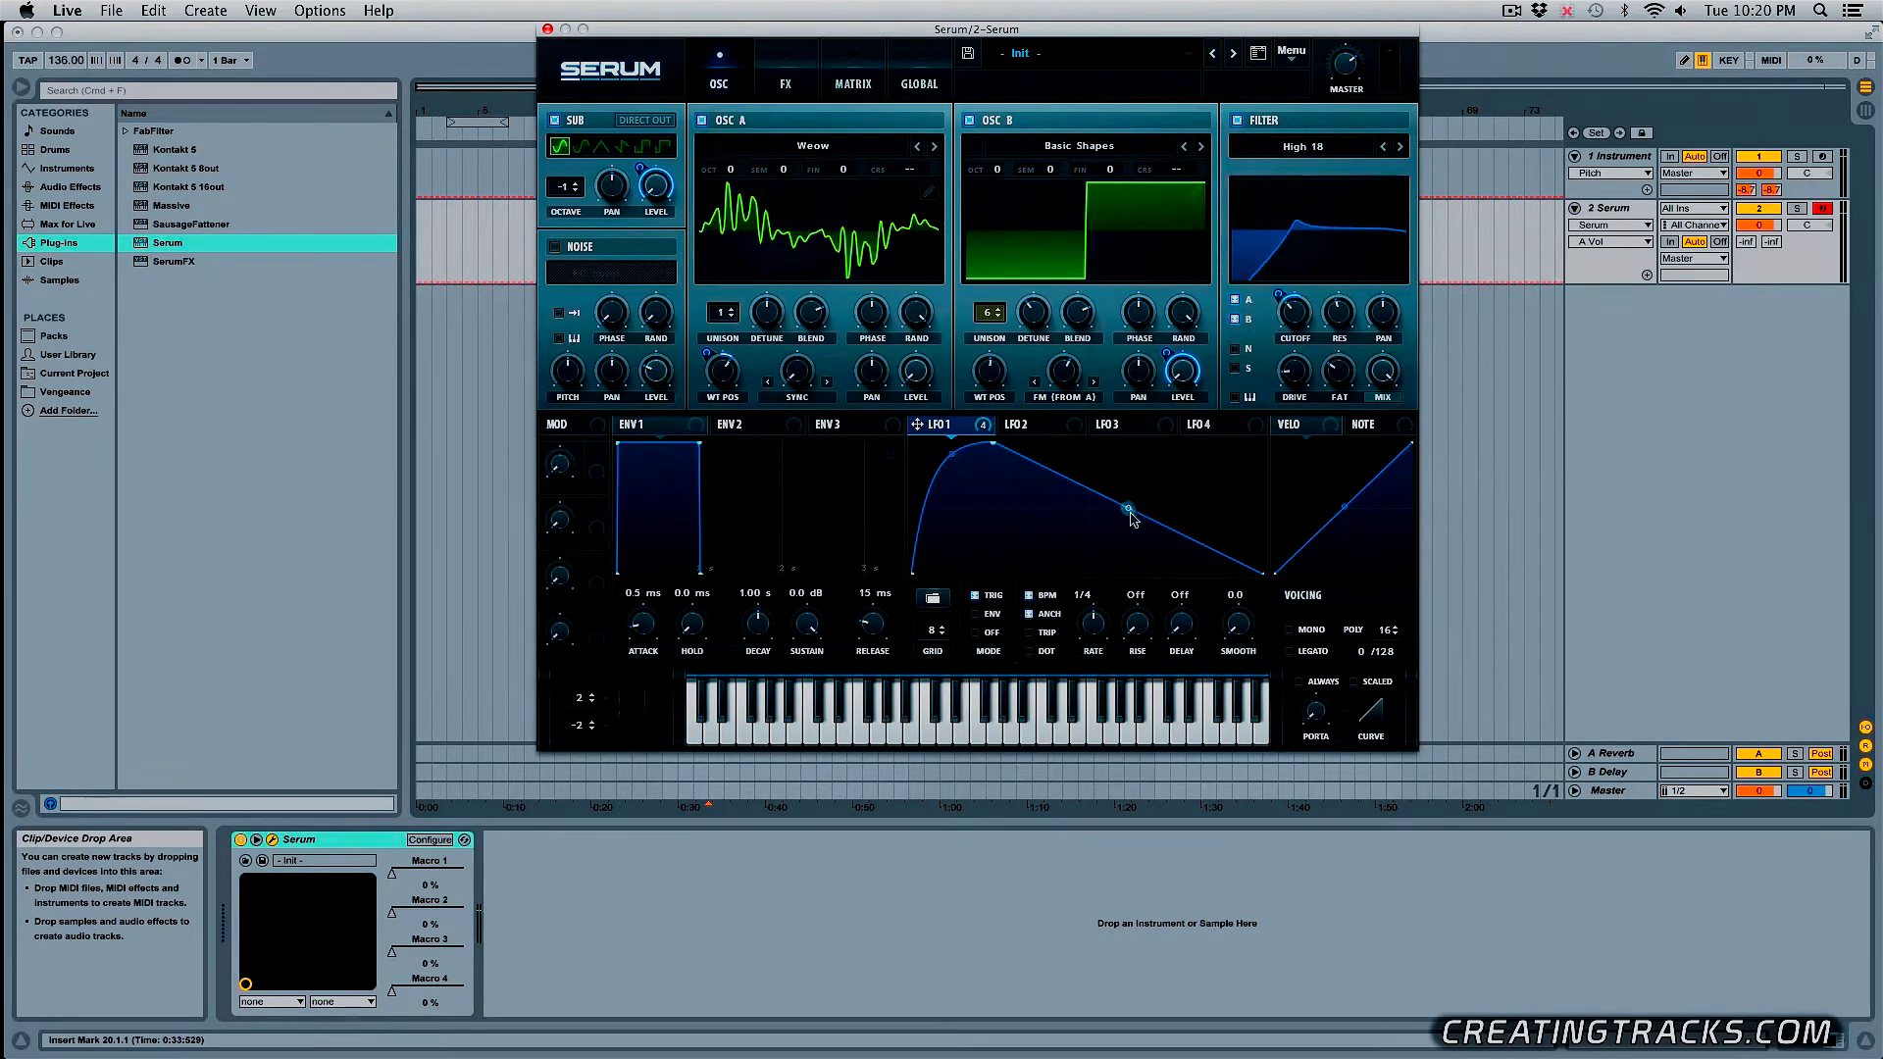
pyautogui.moveTo(1133, 519)
pyautogui.mouseDown()
pyautogui.moveTo(1187, 480)
pyautogui.moveTo(1122, 472)
pyautogui.moveTo(1119, 487)
pyautogui.mouseUp()
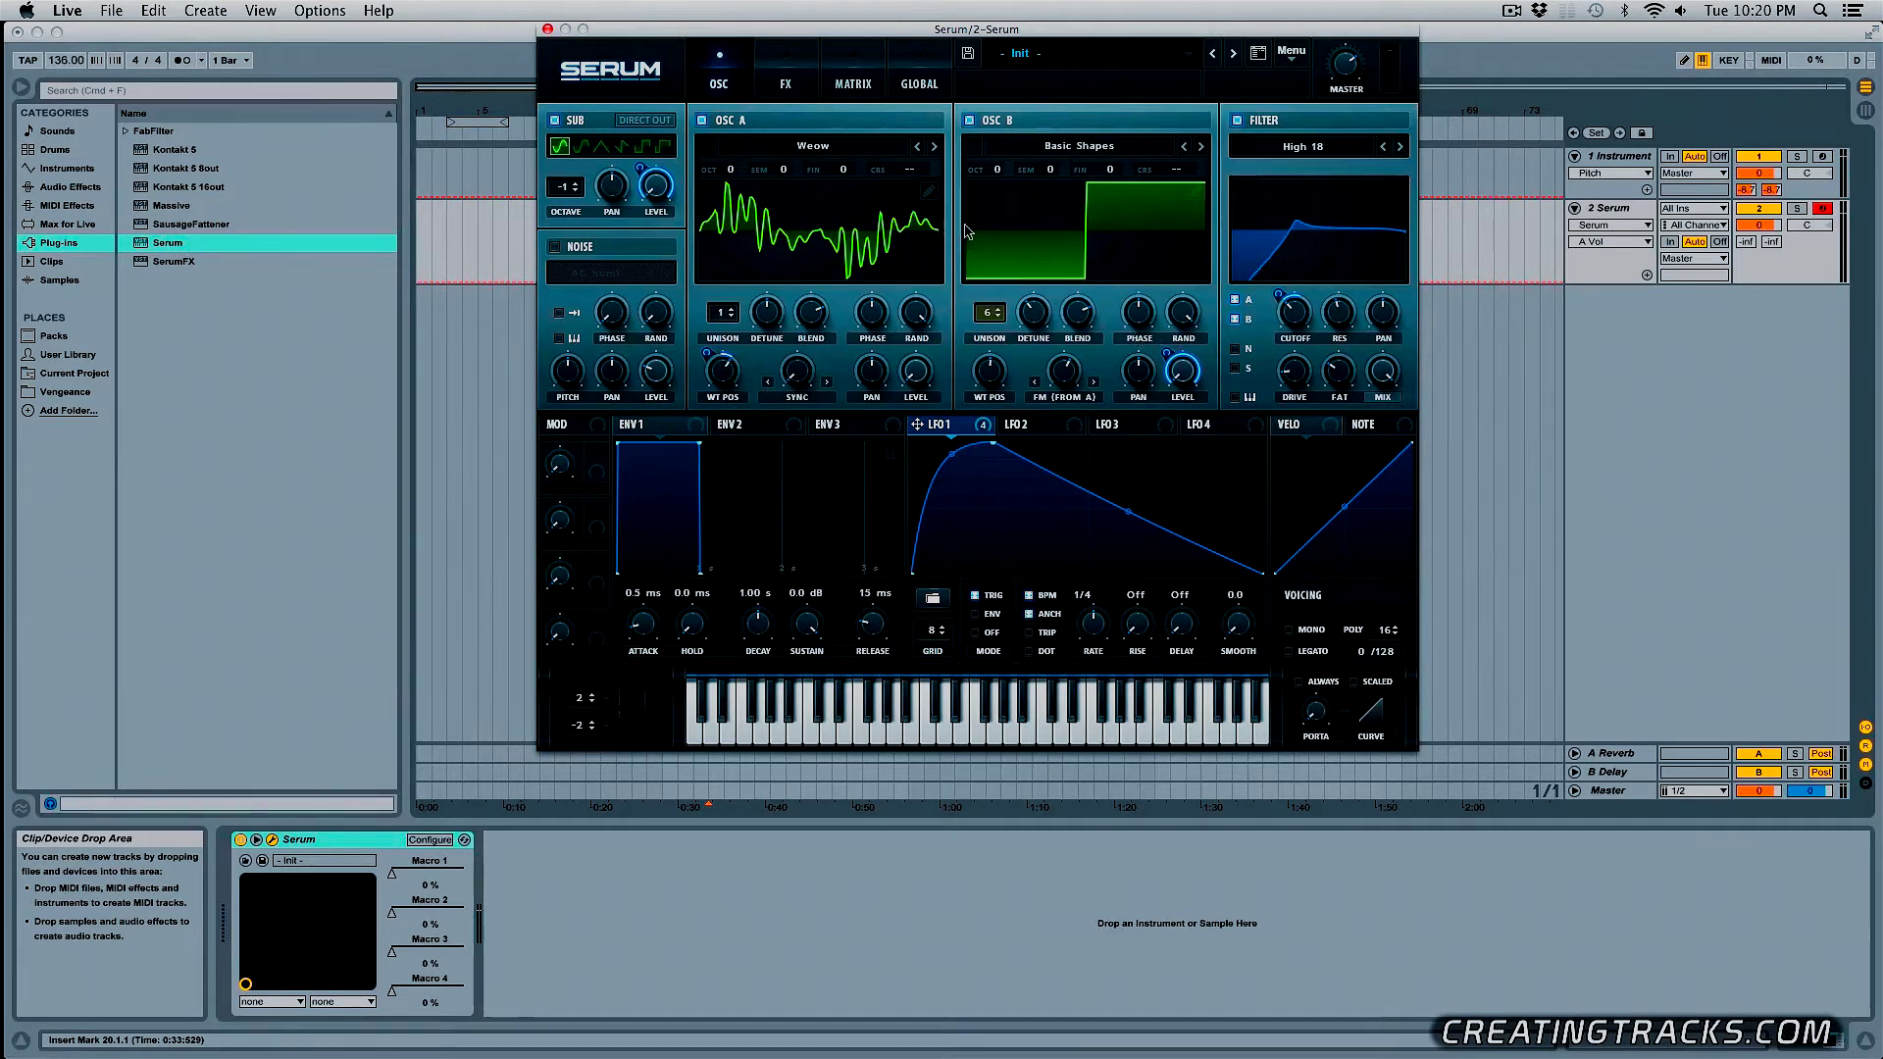
pyautogui.click(1002, 185)
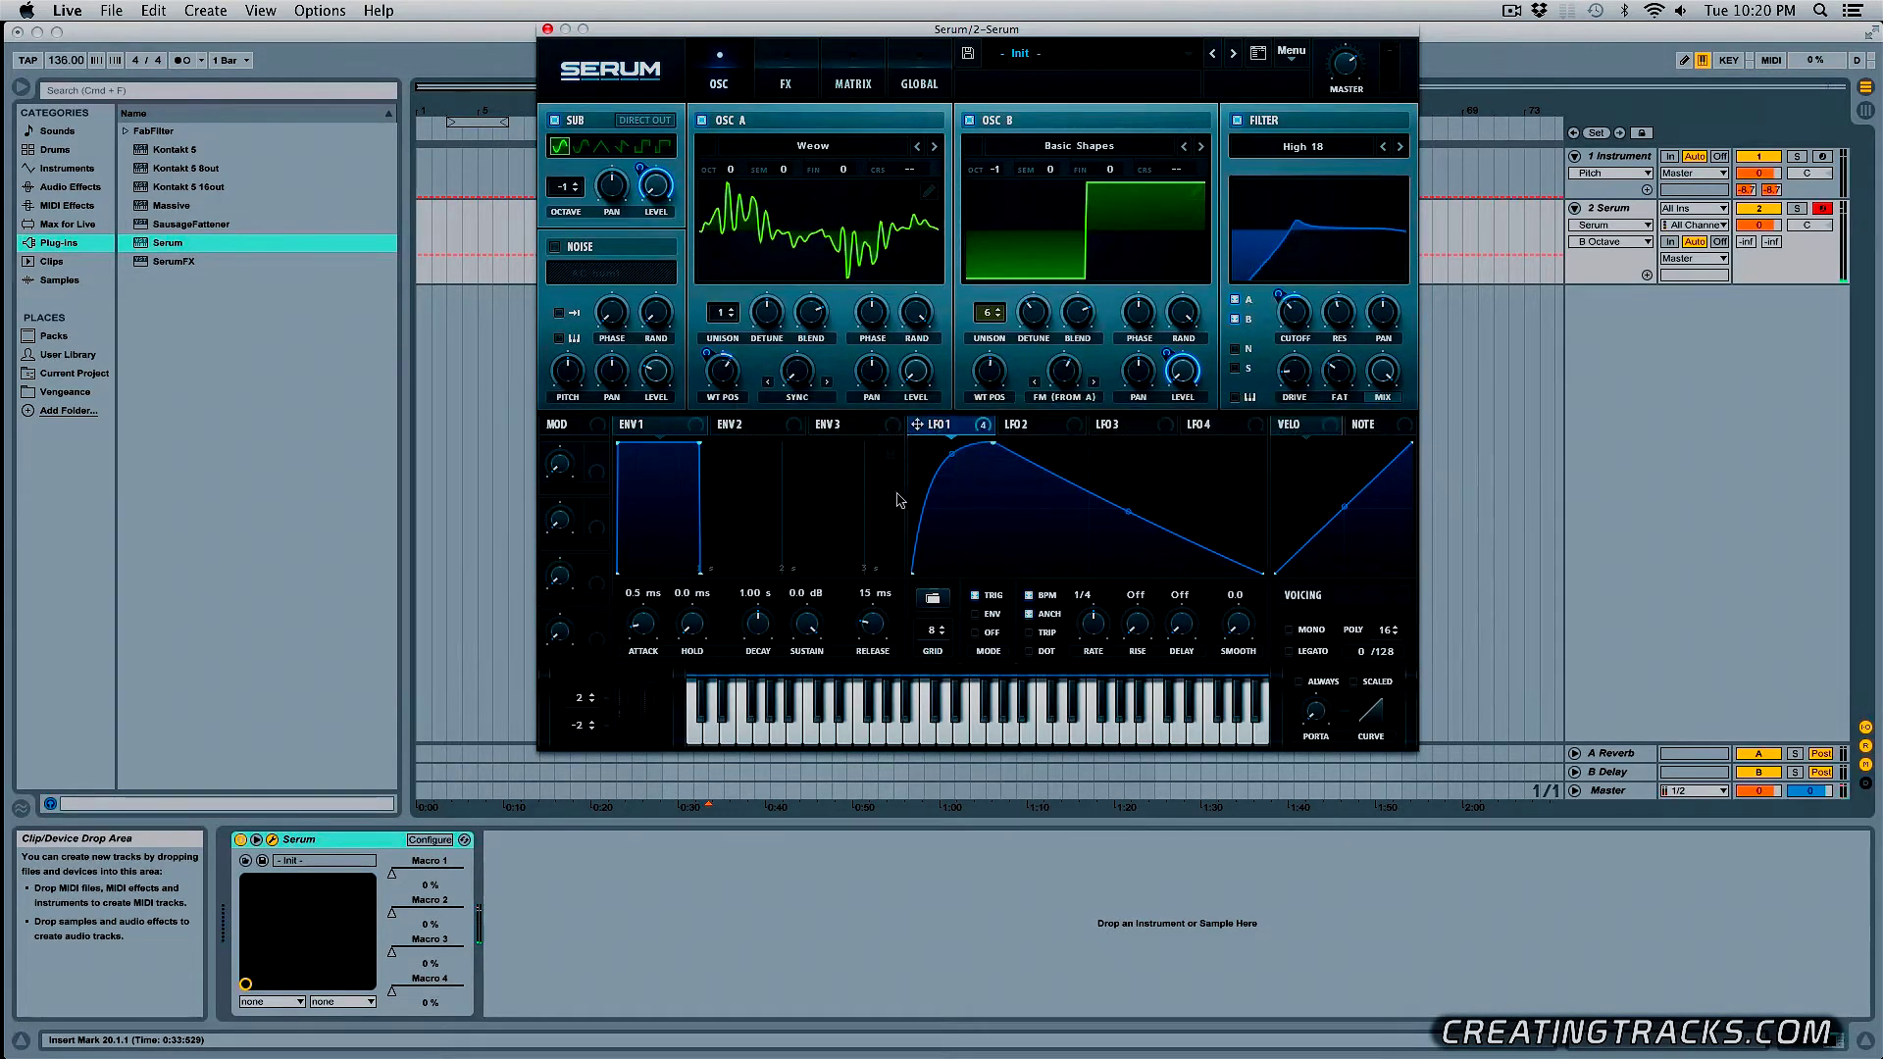
# - Add Hyper/Dimension, Compressor and Filter effects, leaving Compressor and Filter bypassed
pyautogui.click(785, 83)
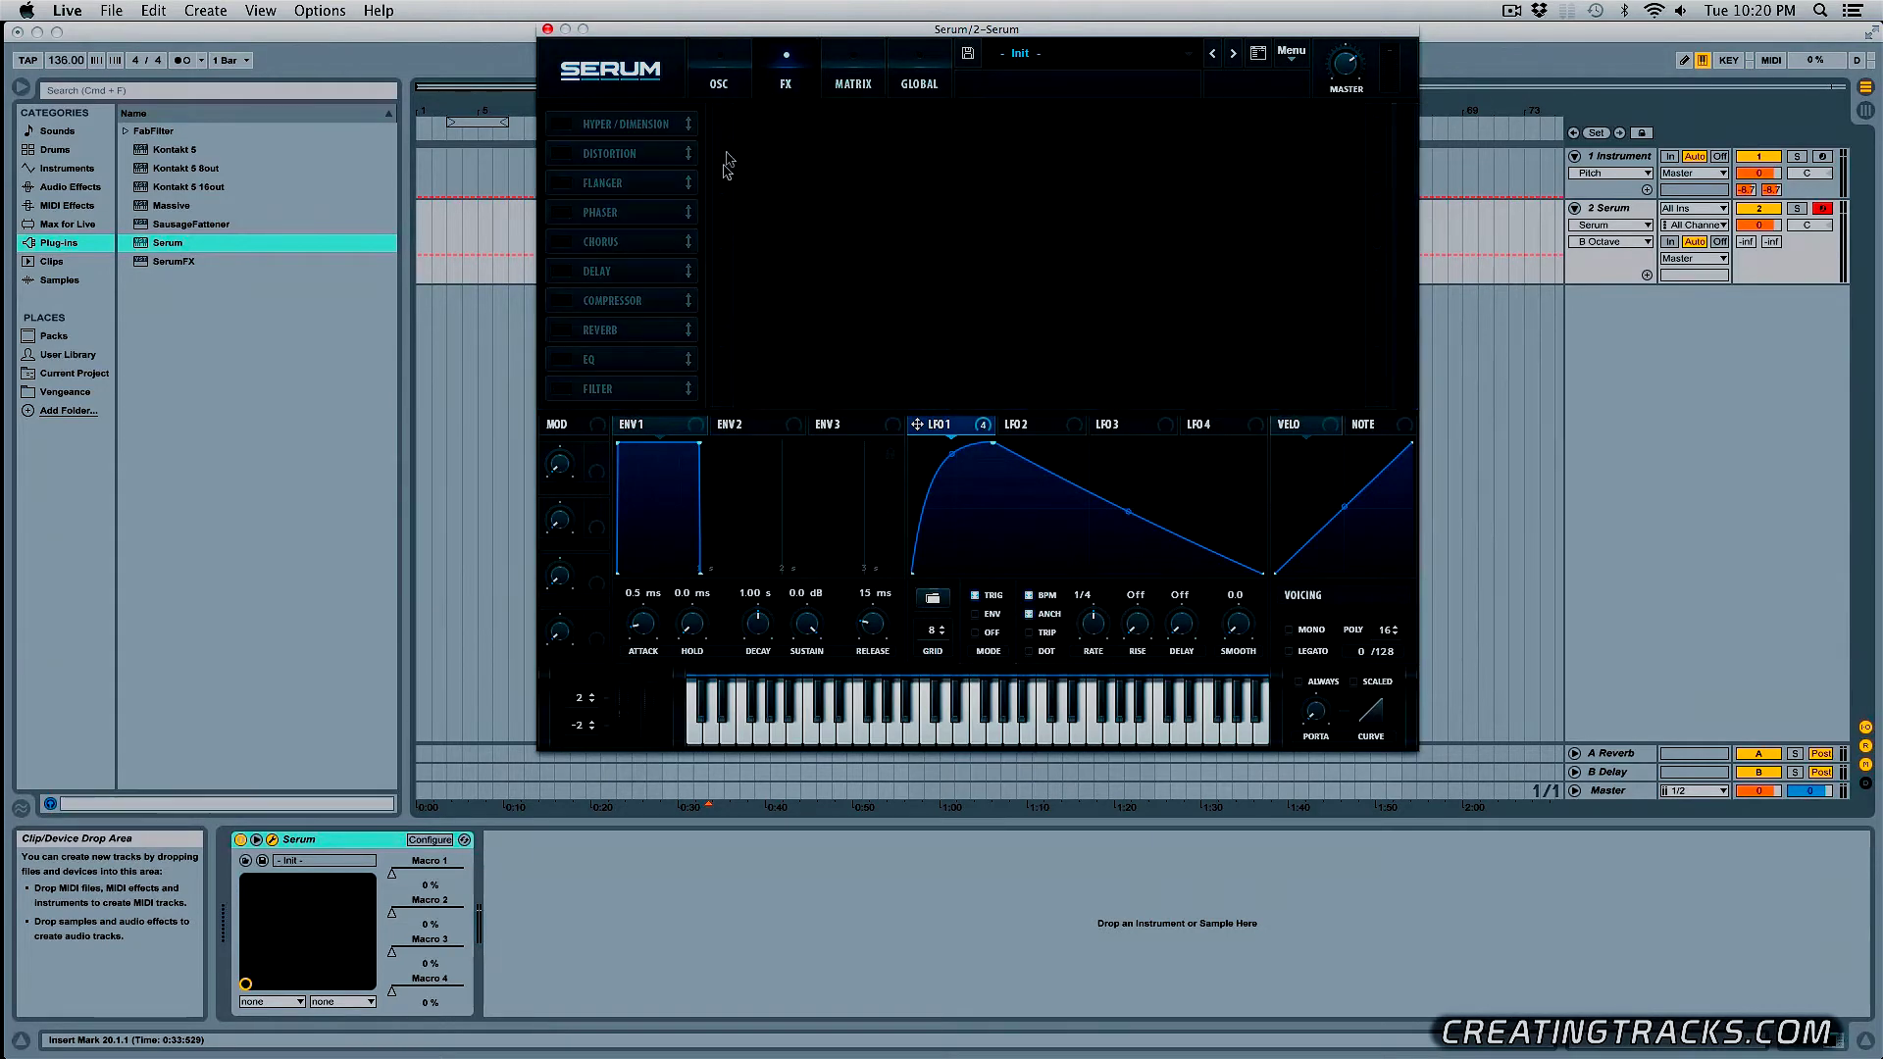
pyautogui.click(559, 125)
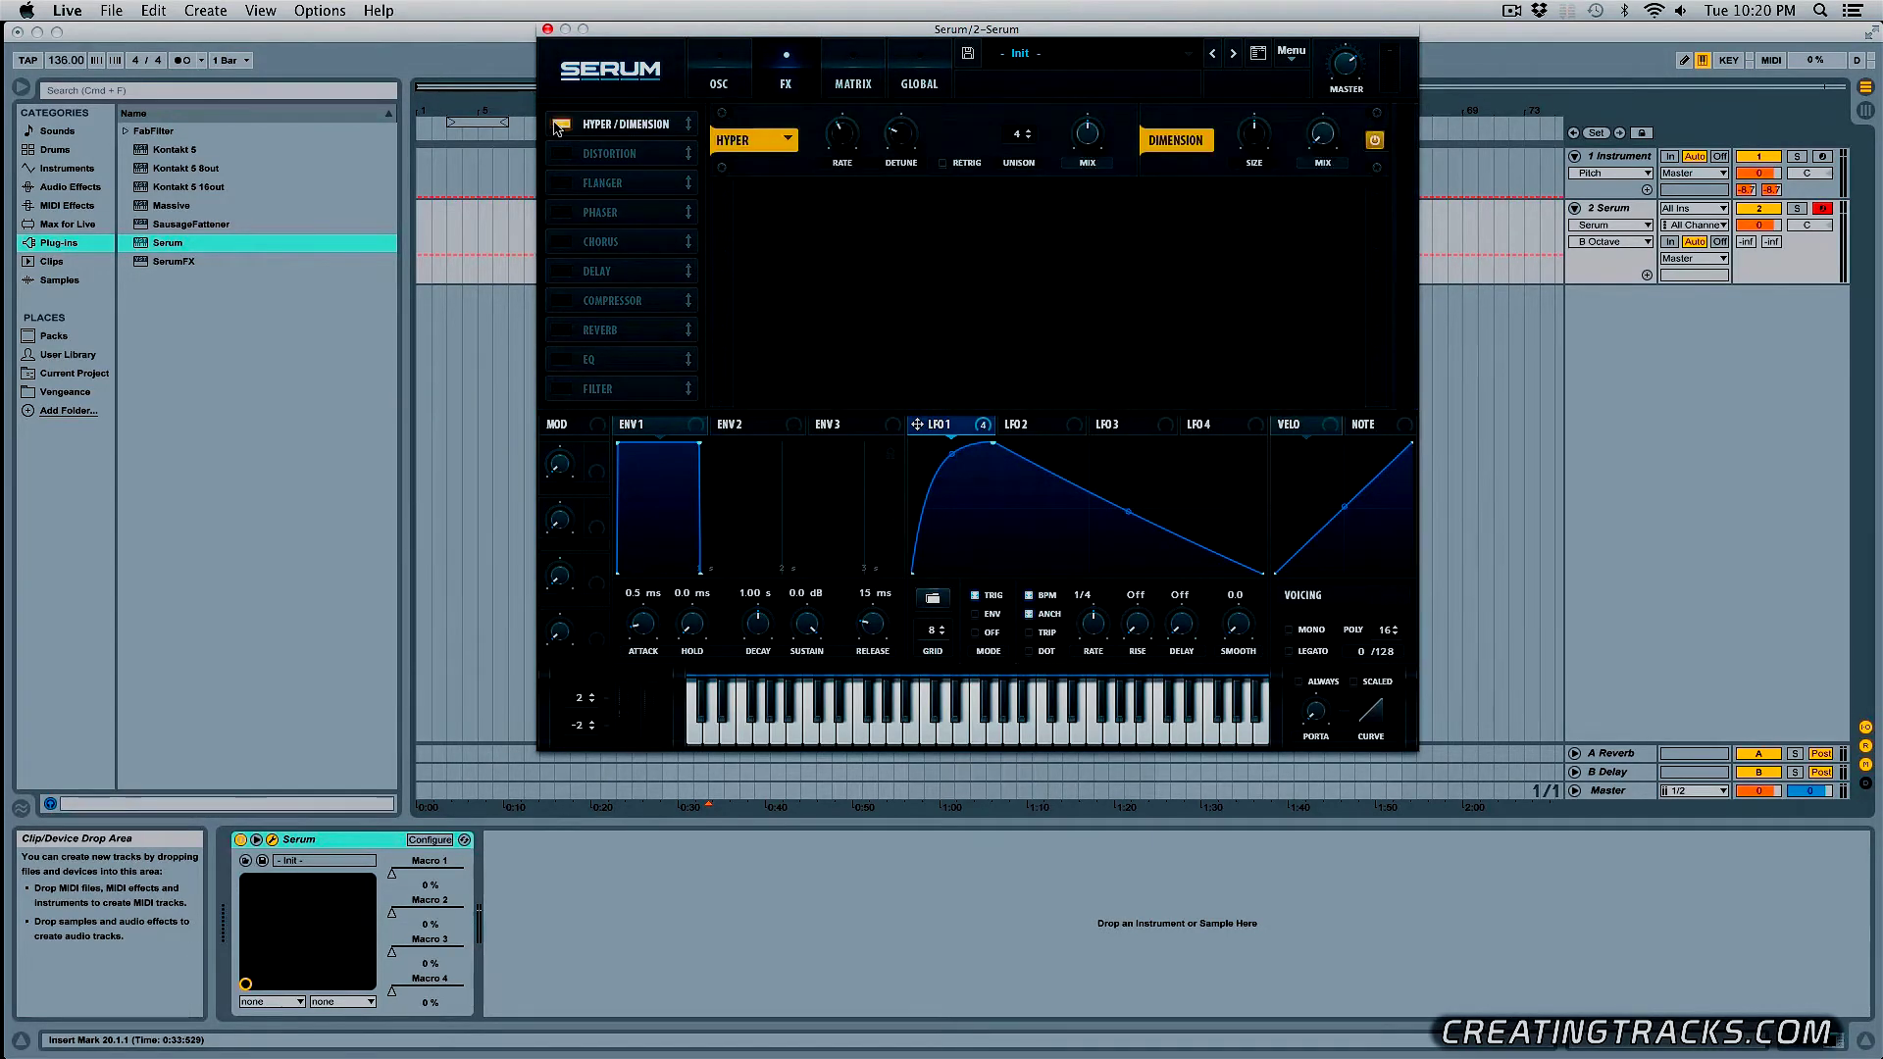
pyautogui.click(559, 301)
pyautogui.click(561, 389)
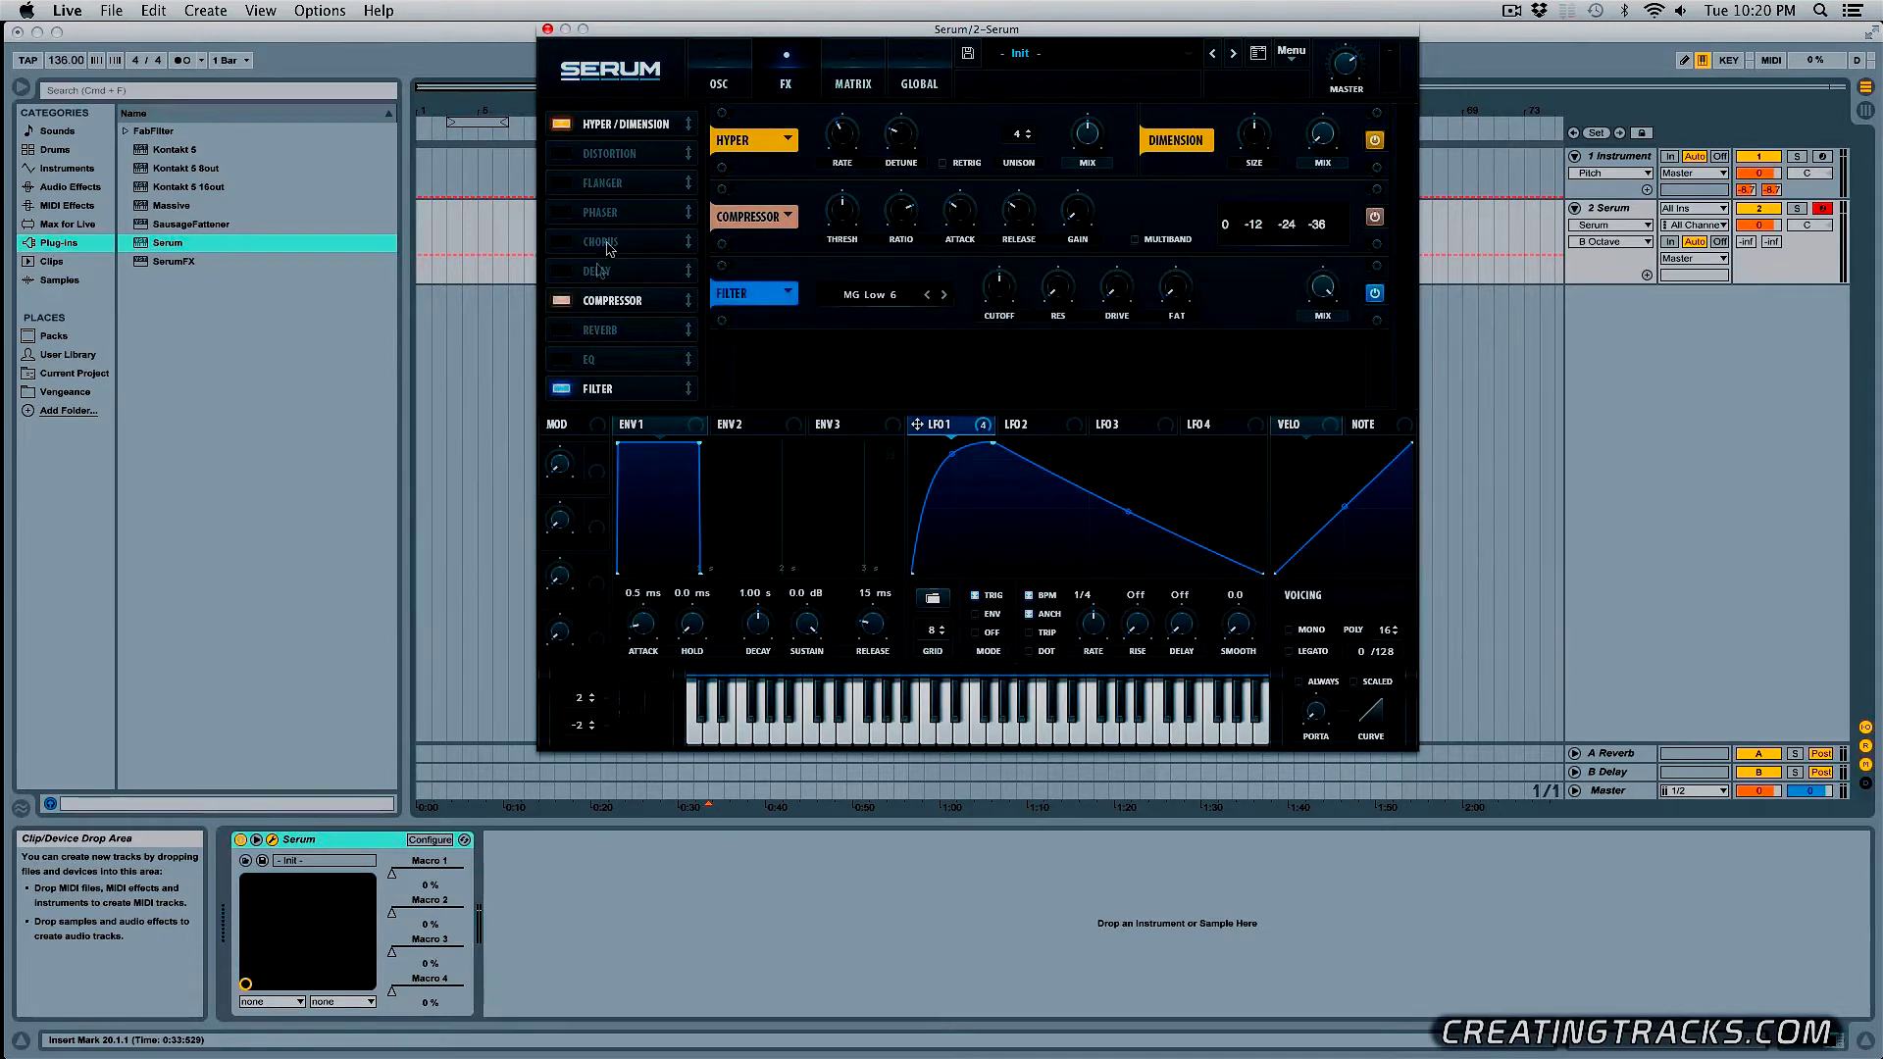
pyautogui.click(1372, 218)
pyautogui.click(1375, 294)
# - Lower the Hyper mix to 38%, turn the master output down and enable Dimension
pyautogui.click(901, 132)
pyautogui.moveTo(1085, 134); pyautogui.dragTo(1095, 174)
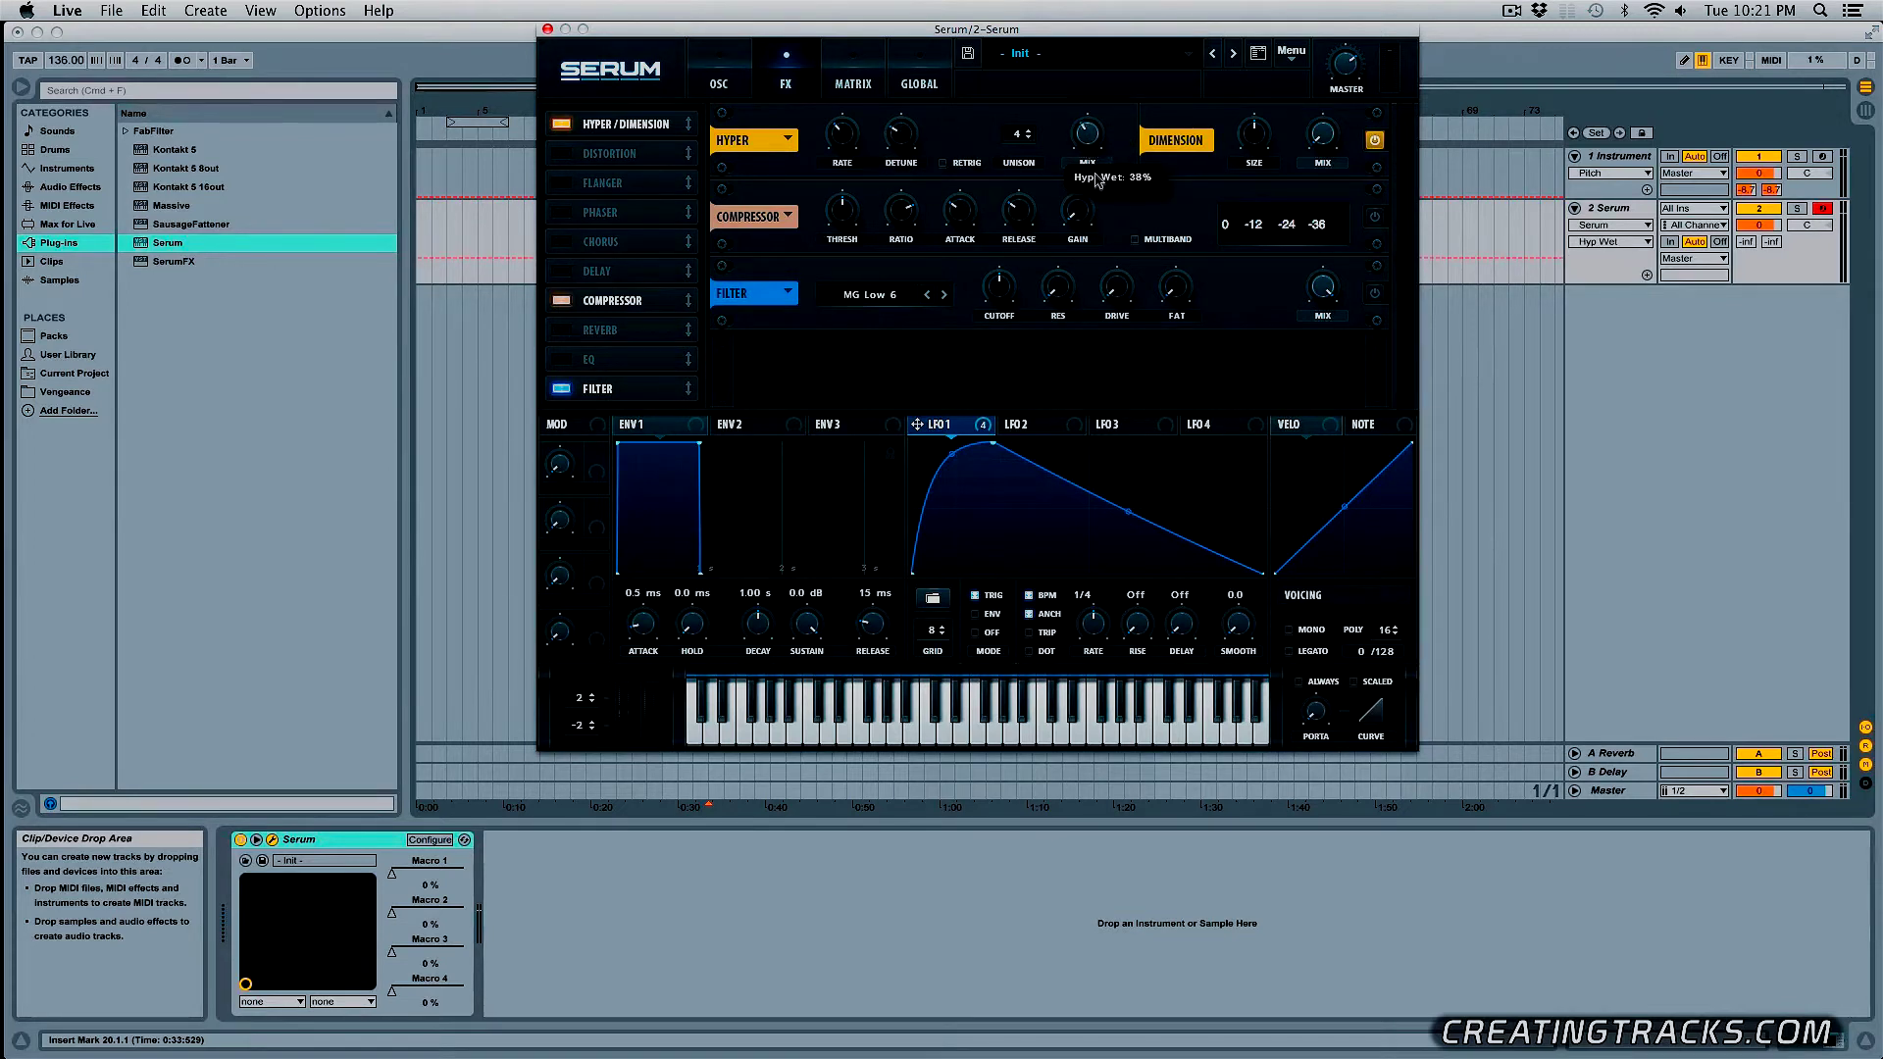
pyautogui.click(1323, 132)
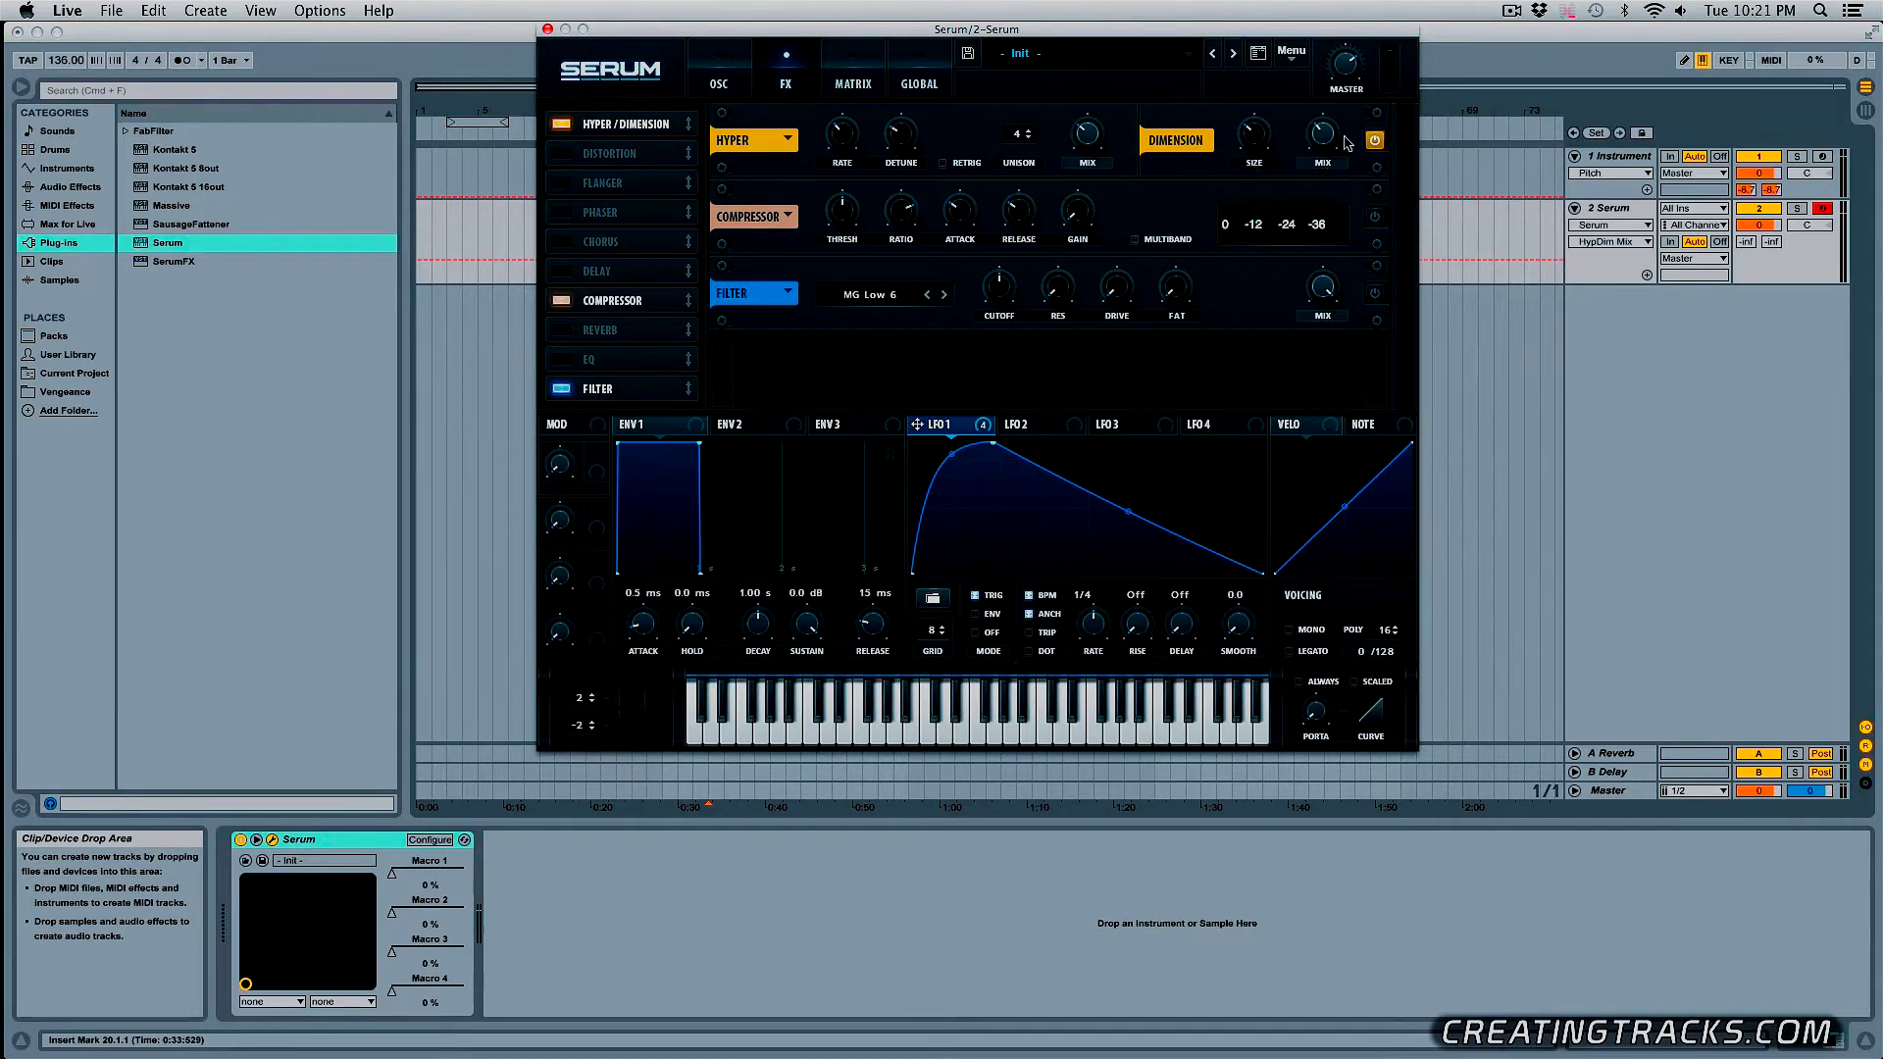
pyautogui.click(1343, 82)
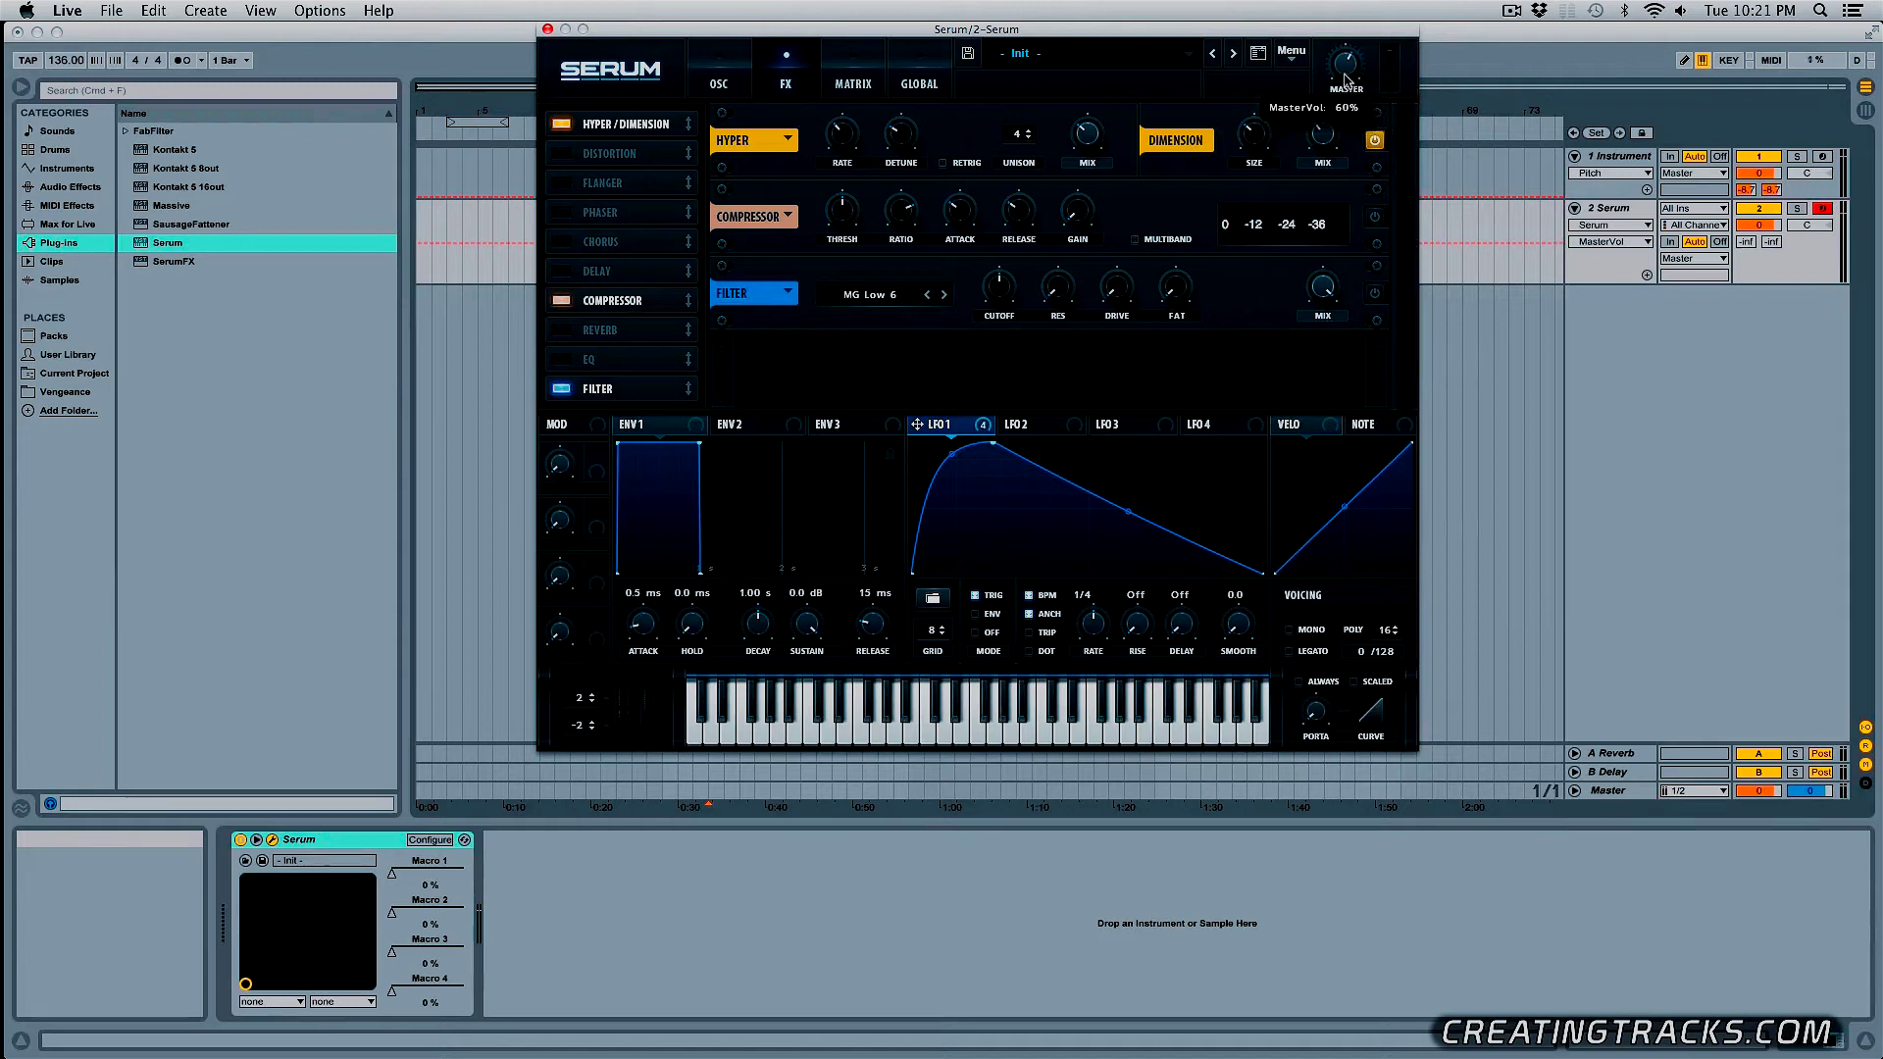
pyautogui.moveTo(1345, 81); pyautogui.dragTo(1351, 63)
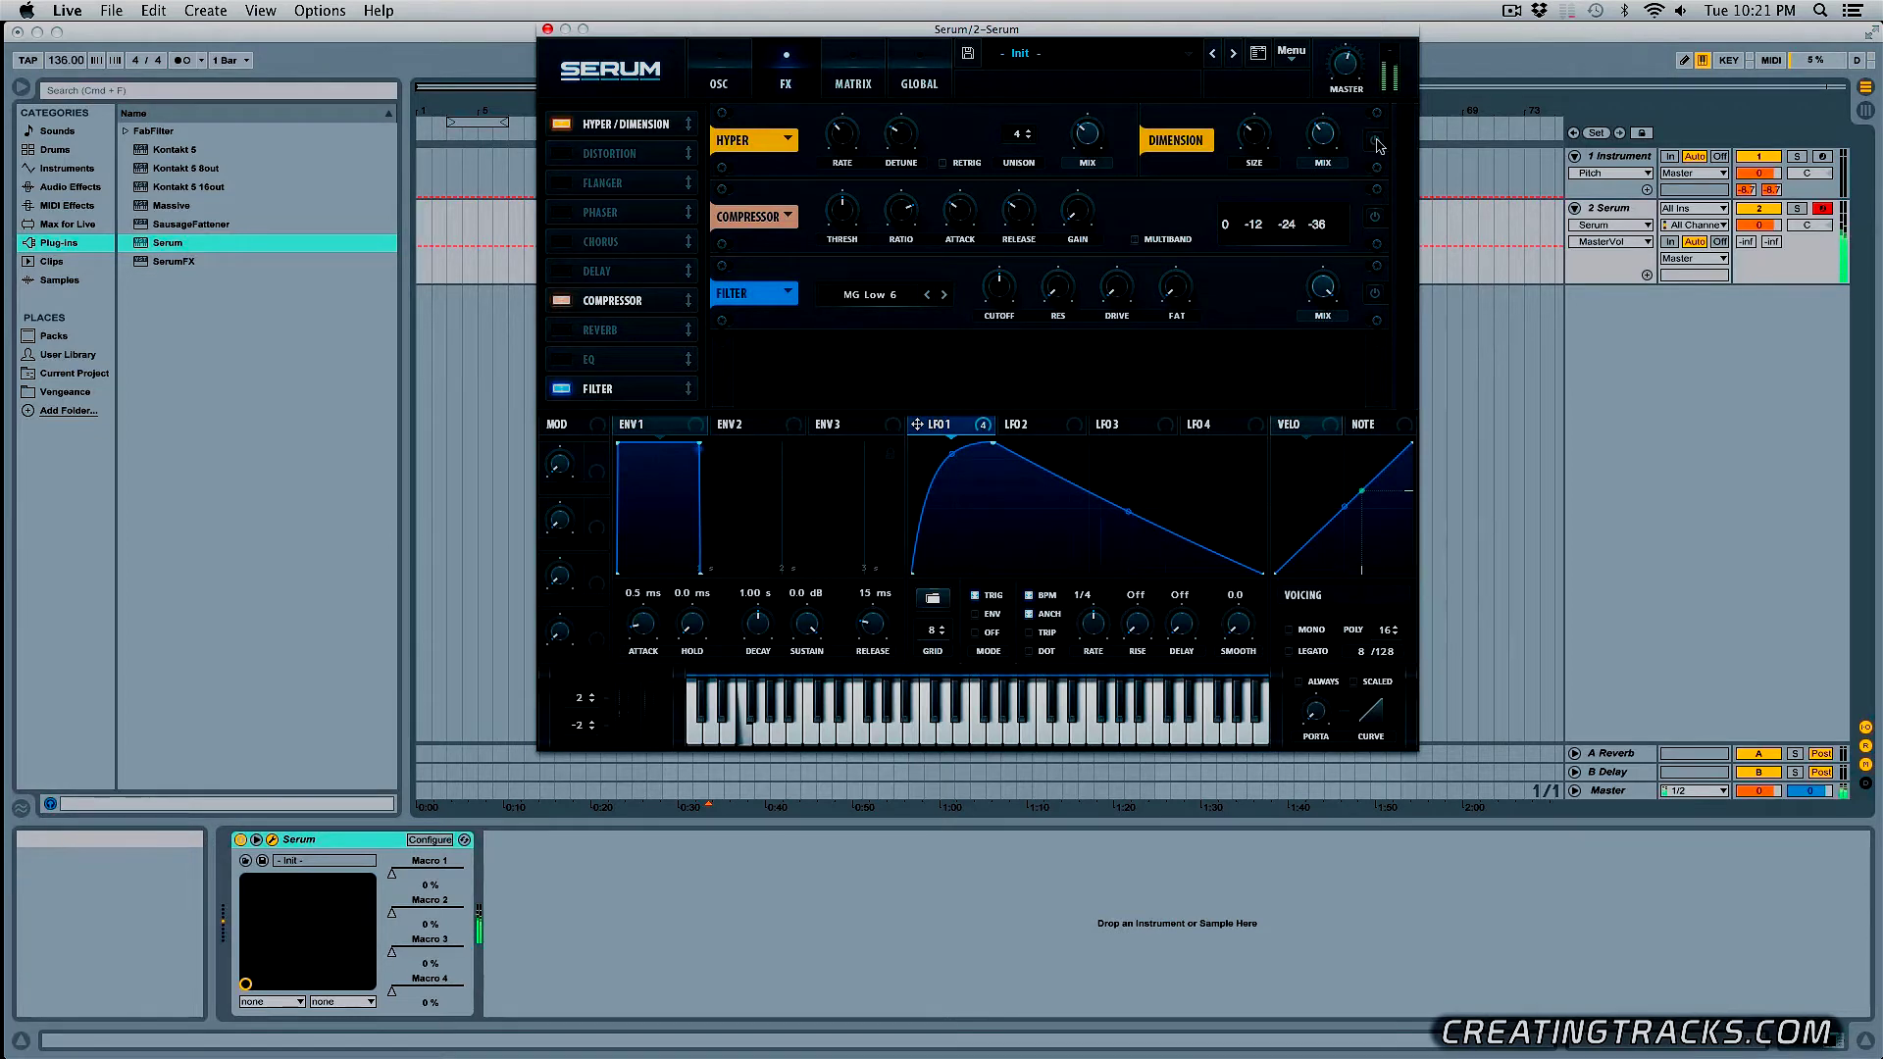
pyautogui.click(1375, 141)
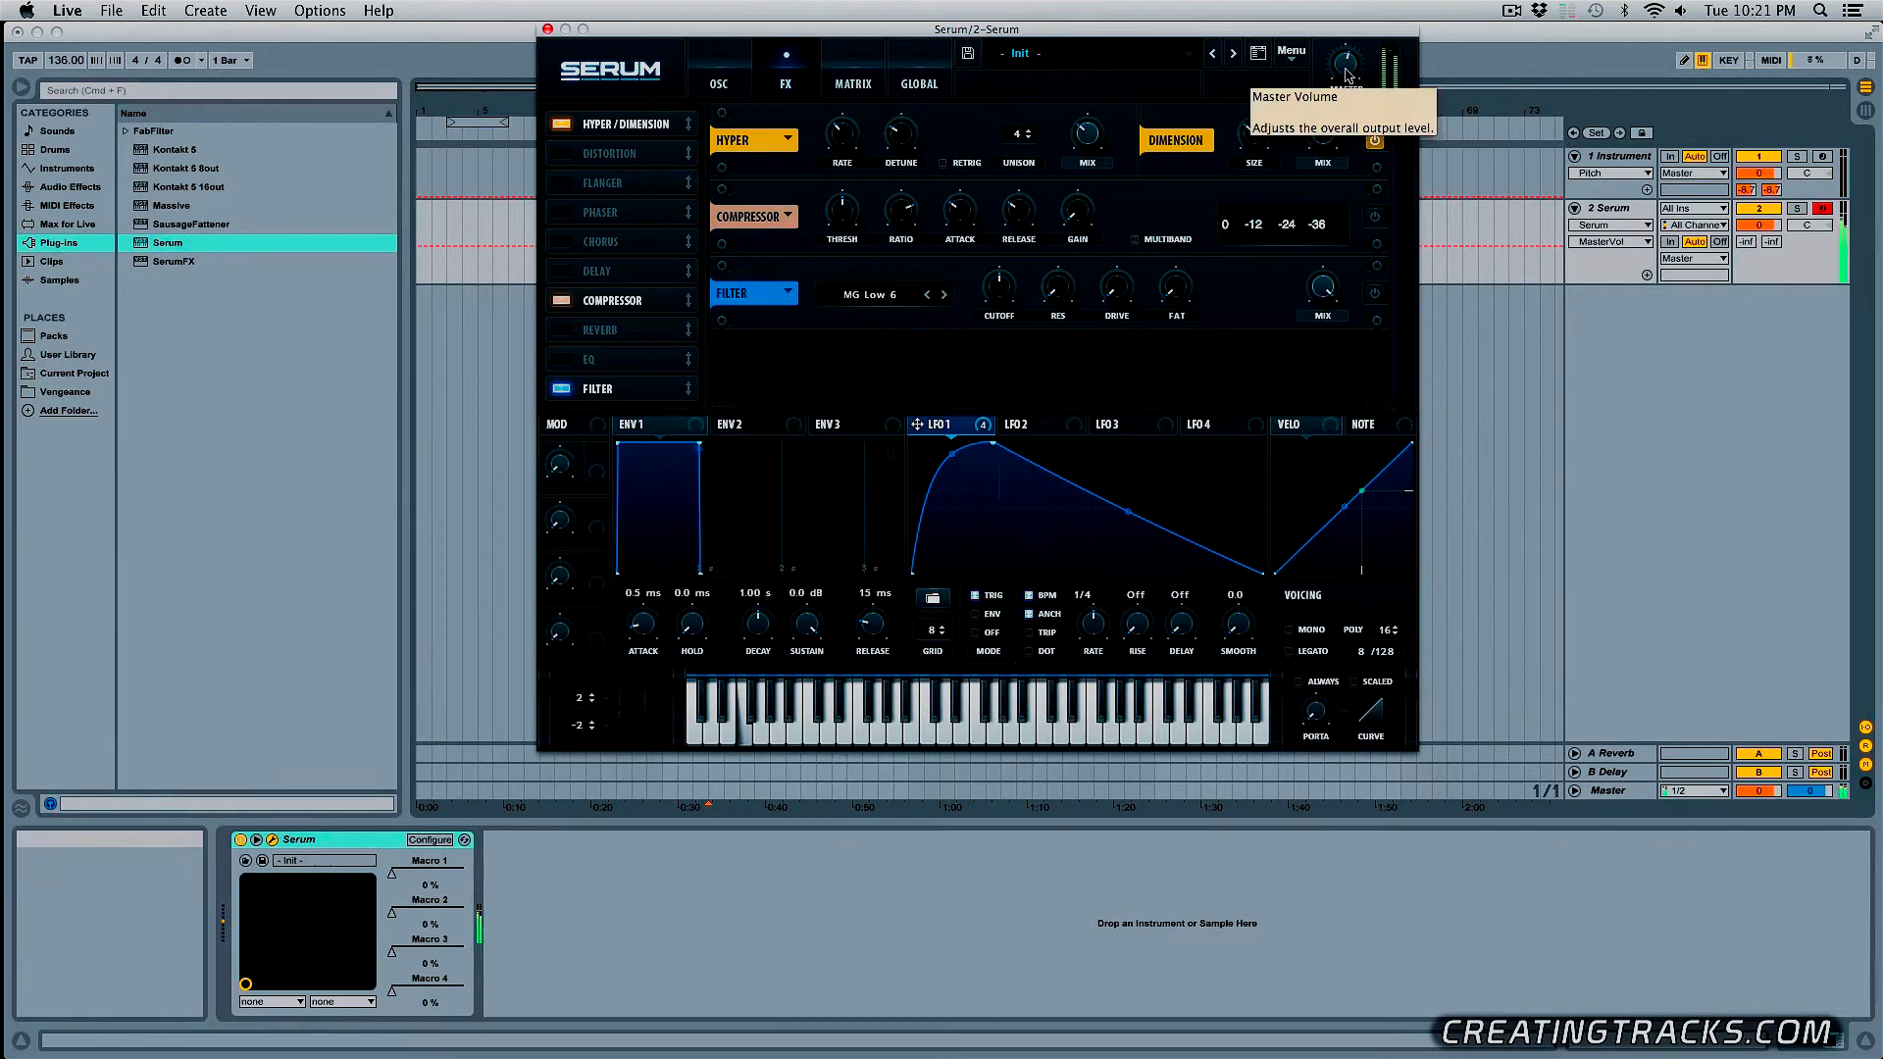
# - Re-enable the compressor with release about 322 ms, gain 18.7 dB and threshold around -23 dB
pyautogui.click(1377, 217)
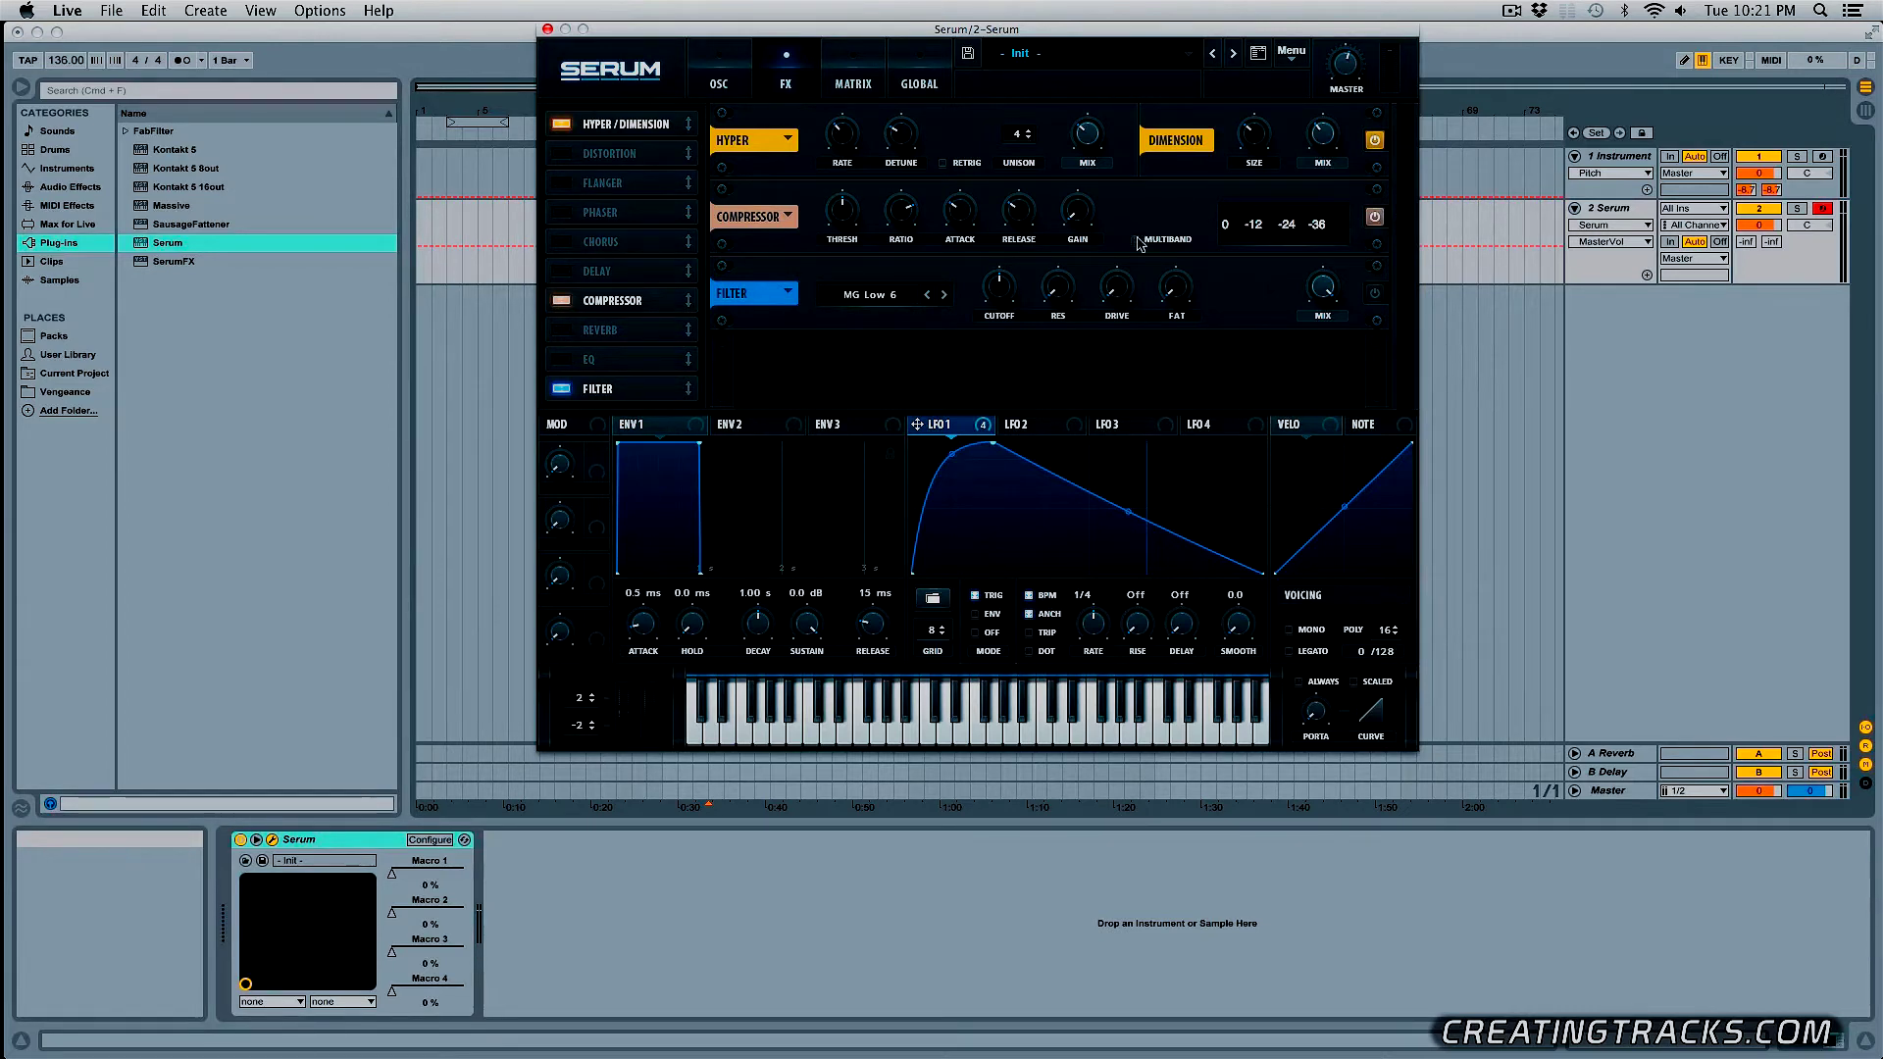
pyautogui.moveTo(840, 215)
pyautogui.mouseDown()
pyautogui.moveTo(845, 187)
pyautogui.moveTo(845, 207)
pyautogui.mouseUp()
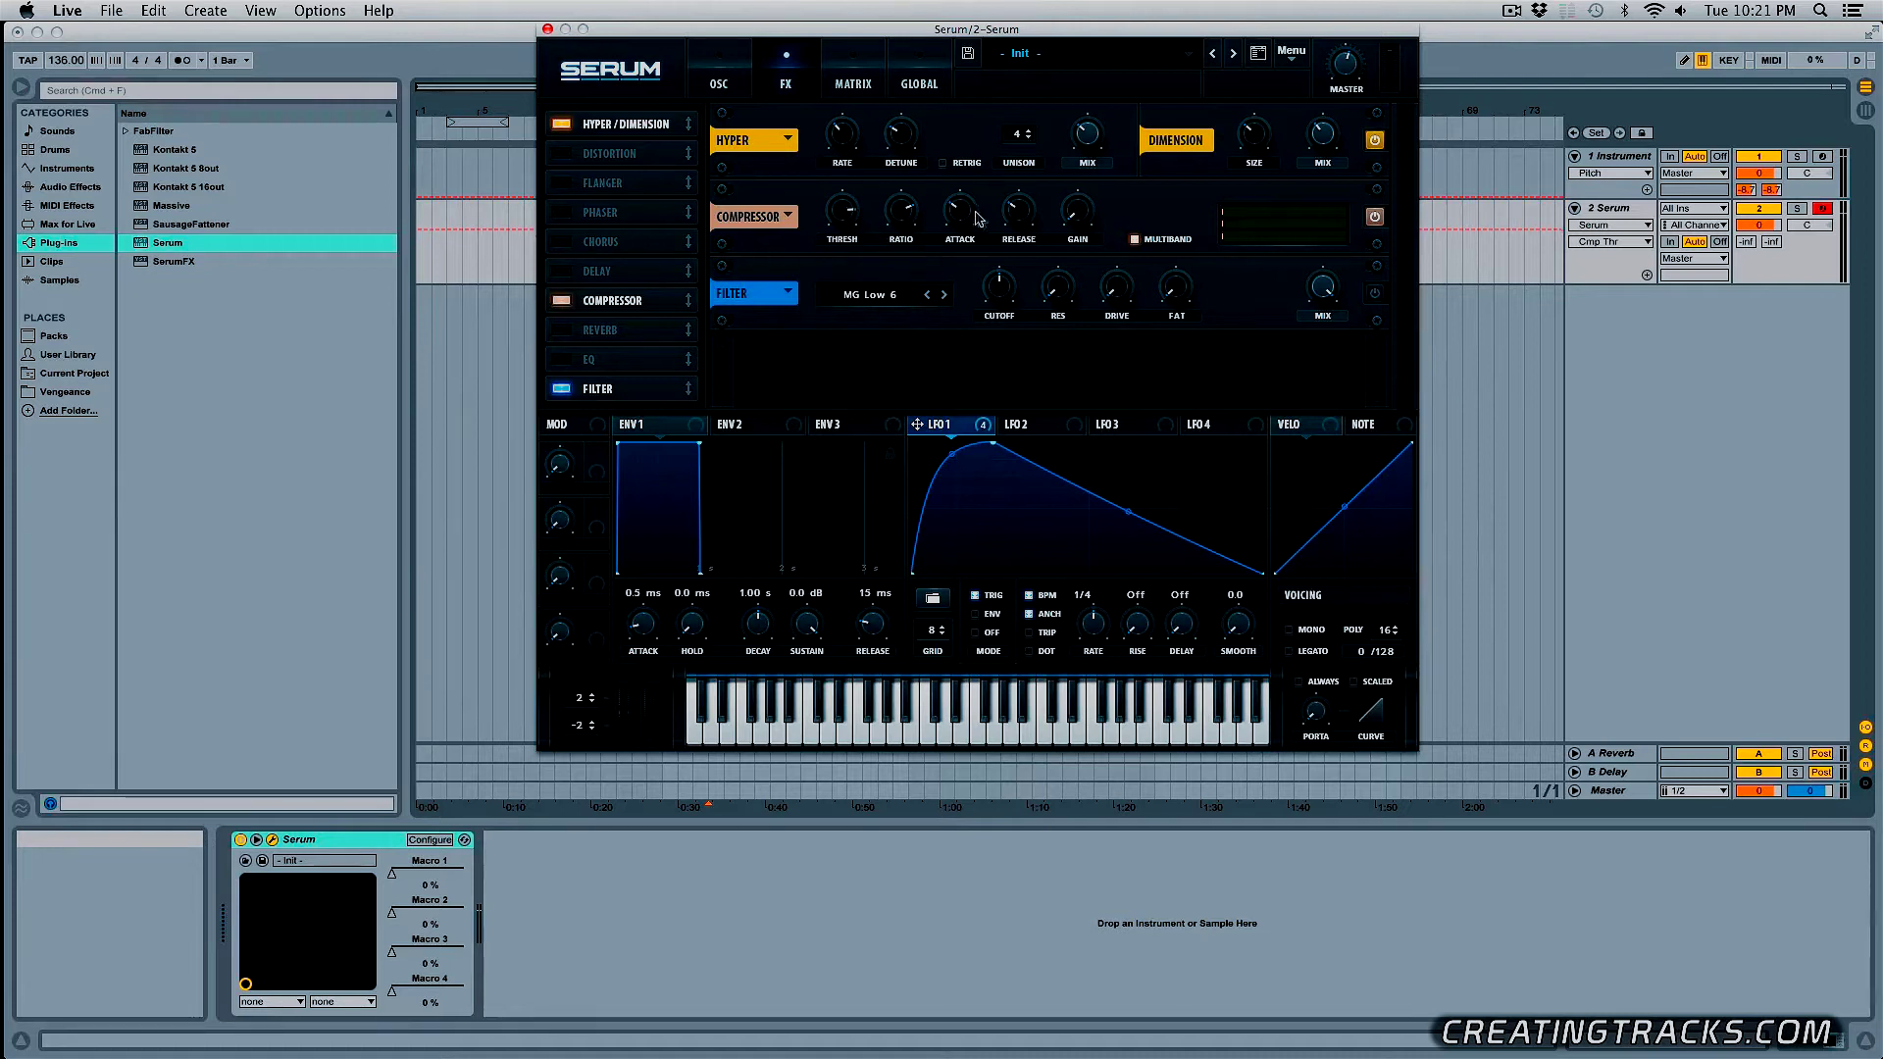
pyautogui.moveTo(1020, 210); pyautogui.dragTo(1083, 123)
pyautogui.moveTo(1079, 216); pyautogui.dragTo(1079, 215)
pyautogui.moveTo(855, 247)
pyautogui.moveTo(855, 247); pyautogui.dragTo(880, 316)
pyautogui.moveTo(846, 206); pyautogui.dragTo(858, 255)
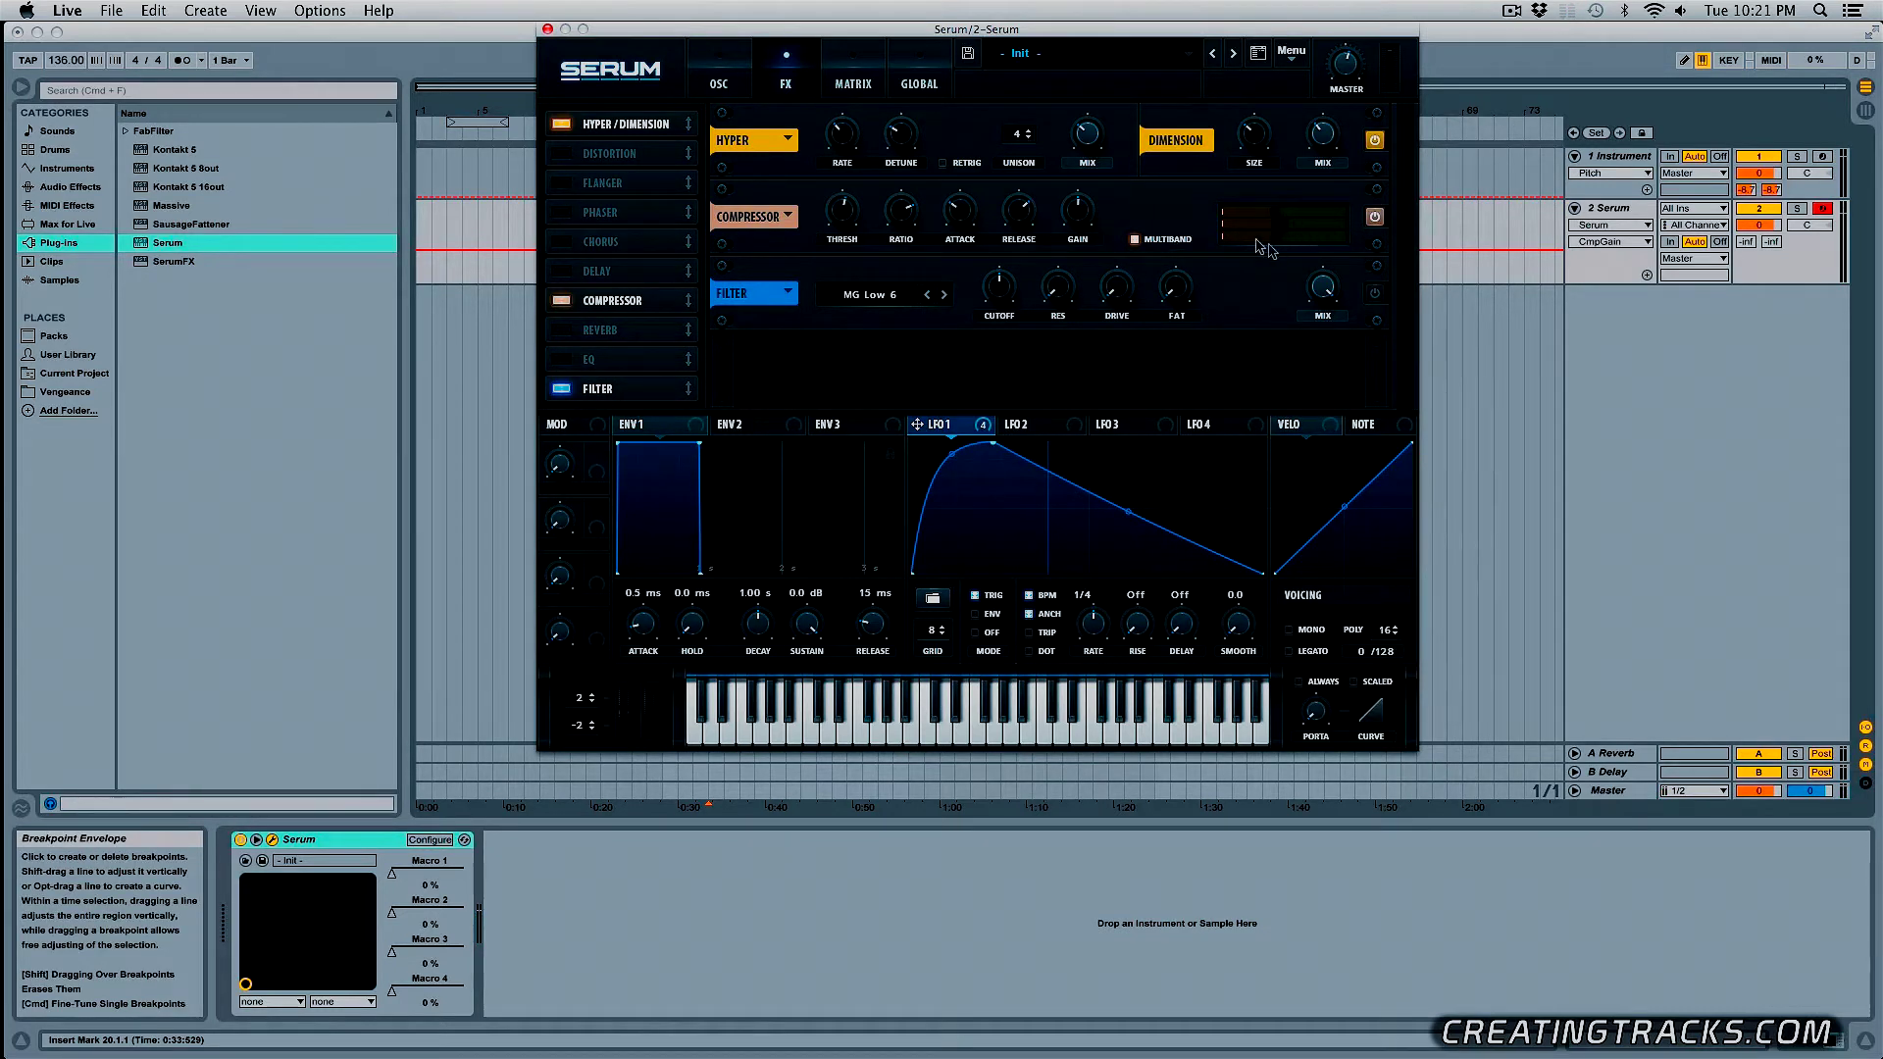
pyautogui.moveTo(844, 209)
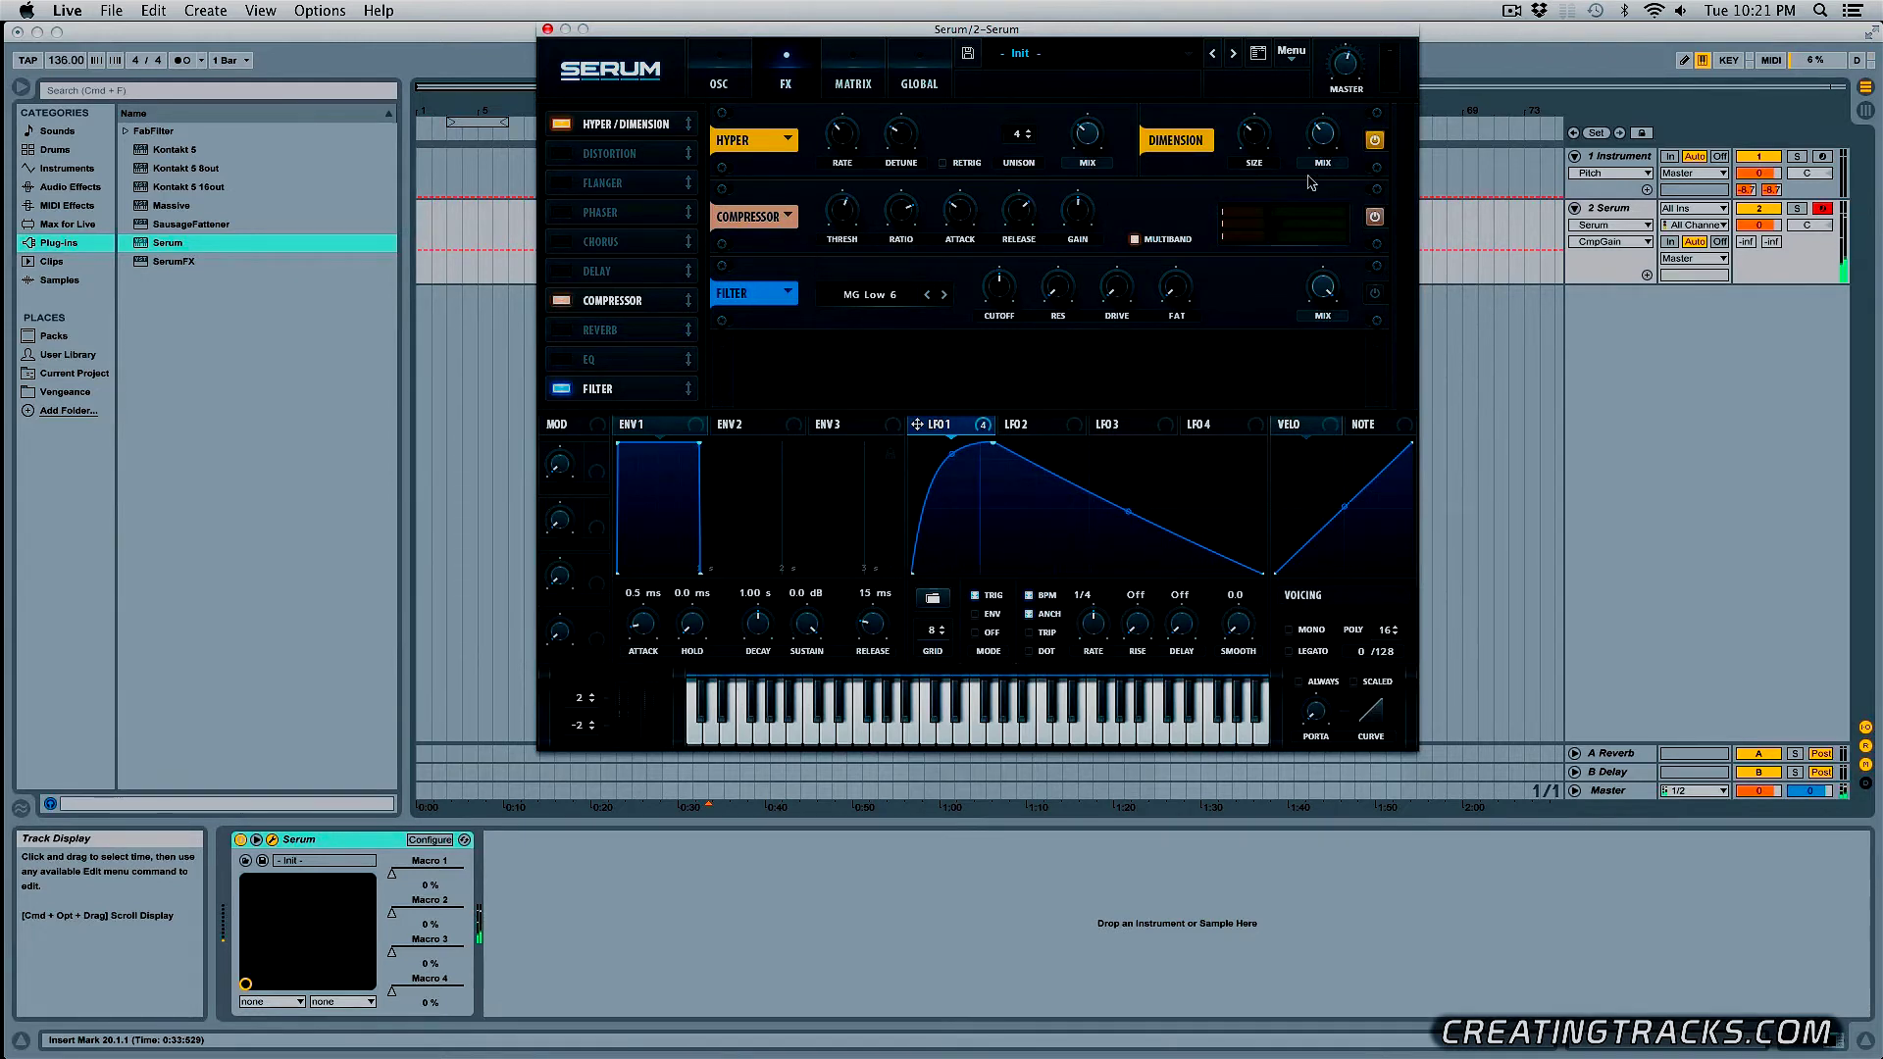
# - Switch the FX filter back on as a Multi L/P/H 12 type
pyautogui.click(1373, 292)
pyautogui.click(888, 294)
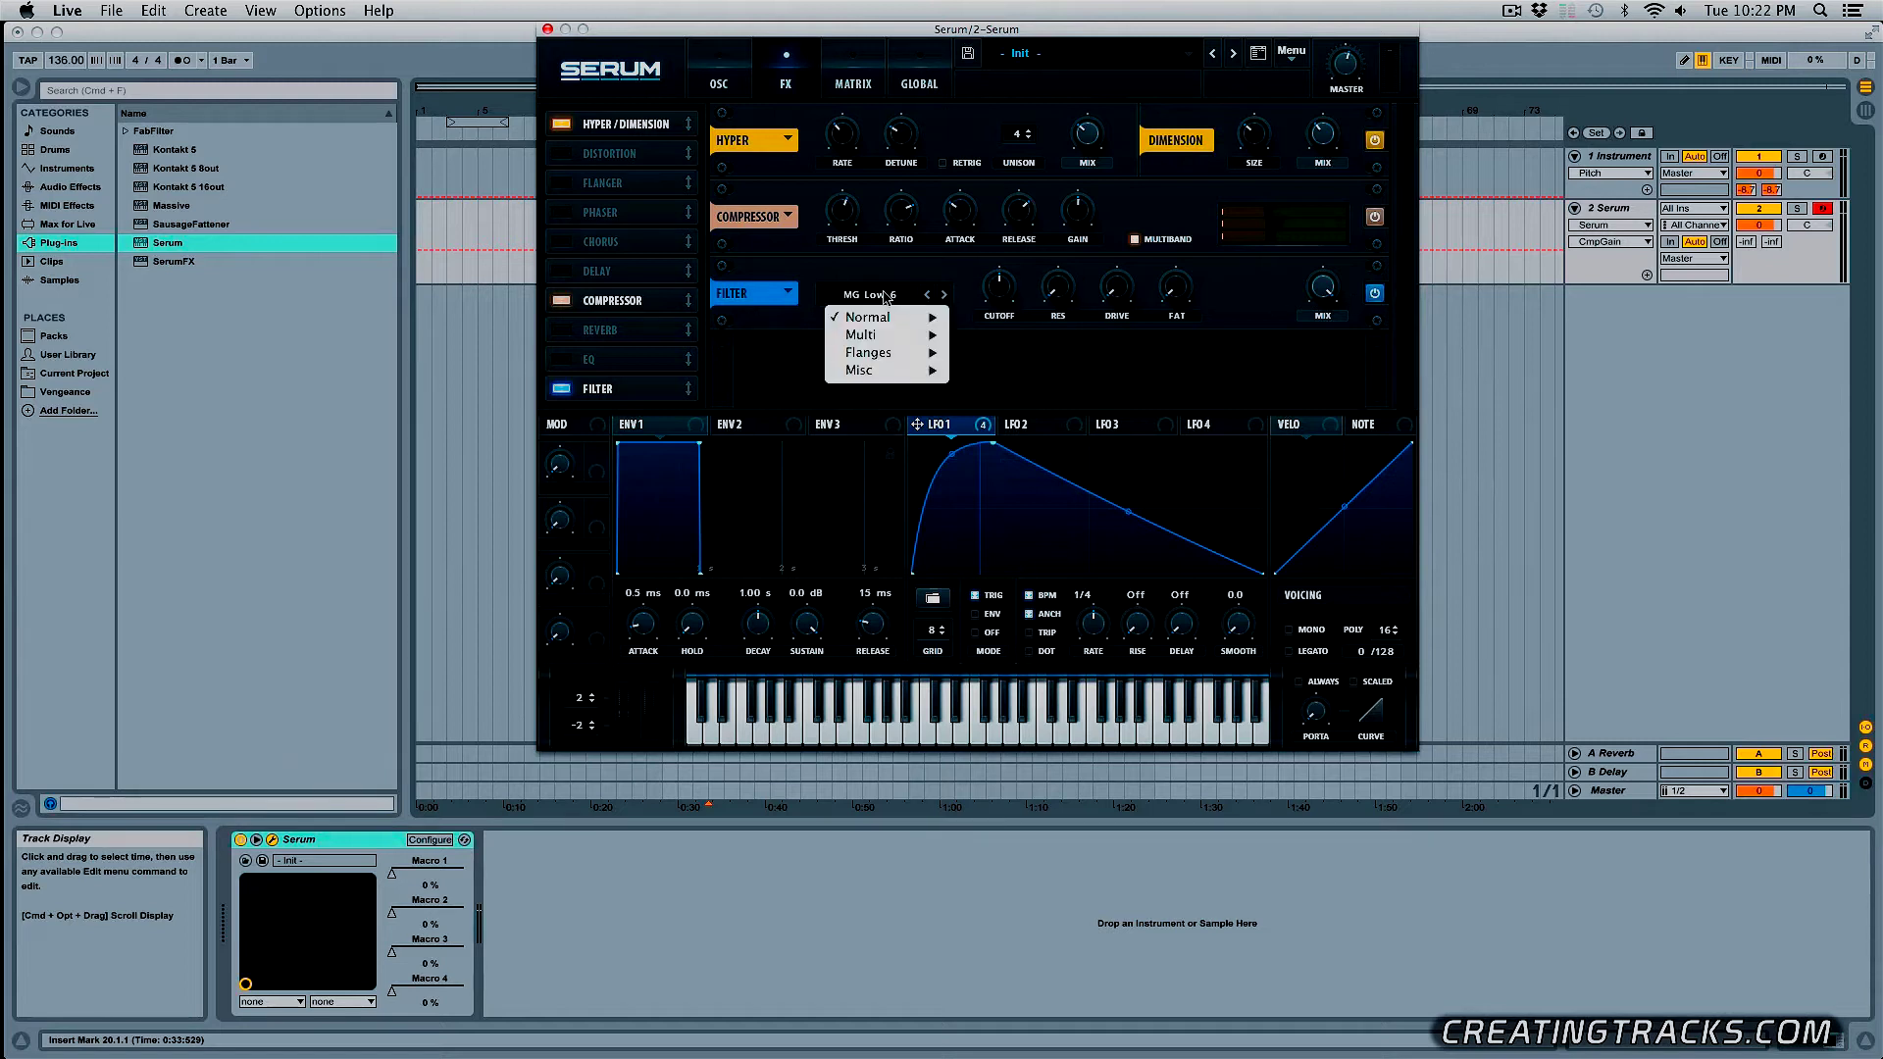
pyautogui.moveTo(879, 335)
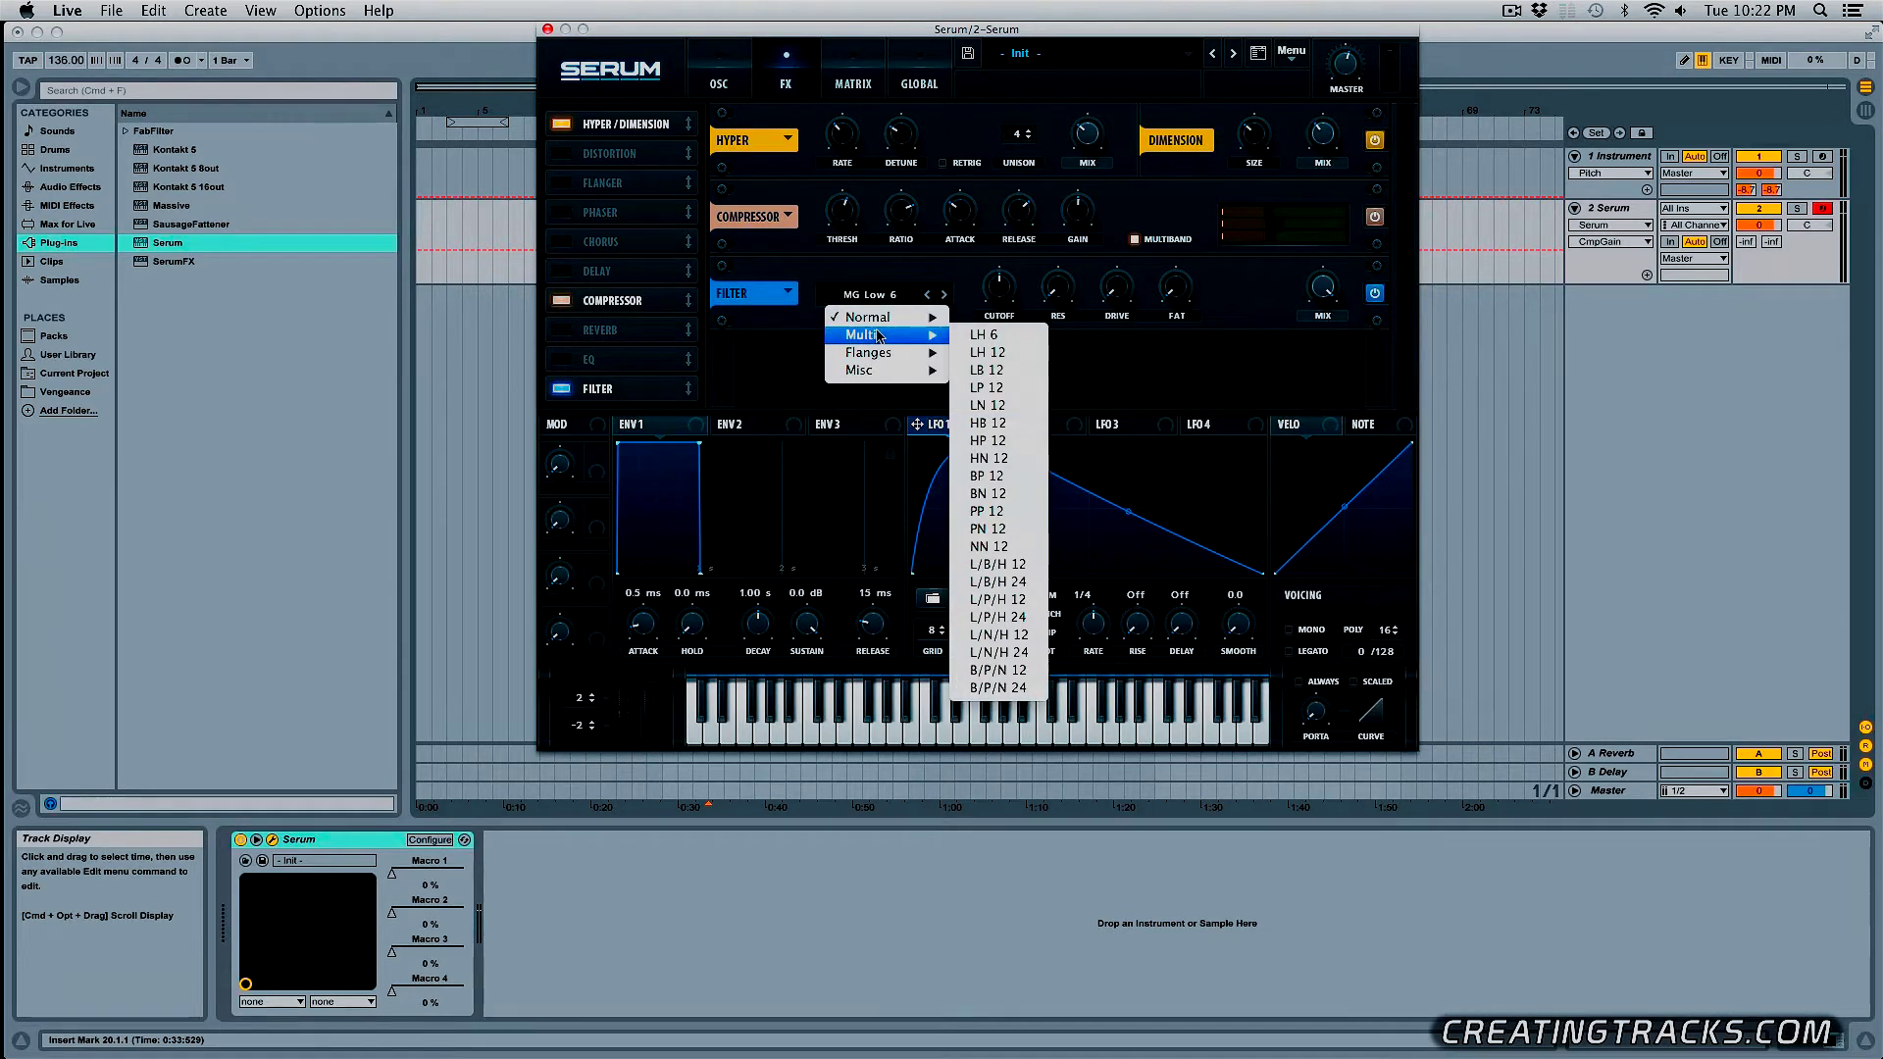
pyautogui.click(1025, 605)
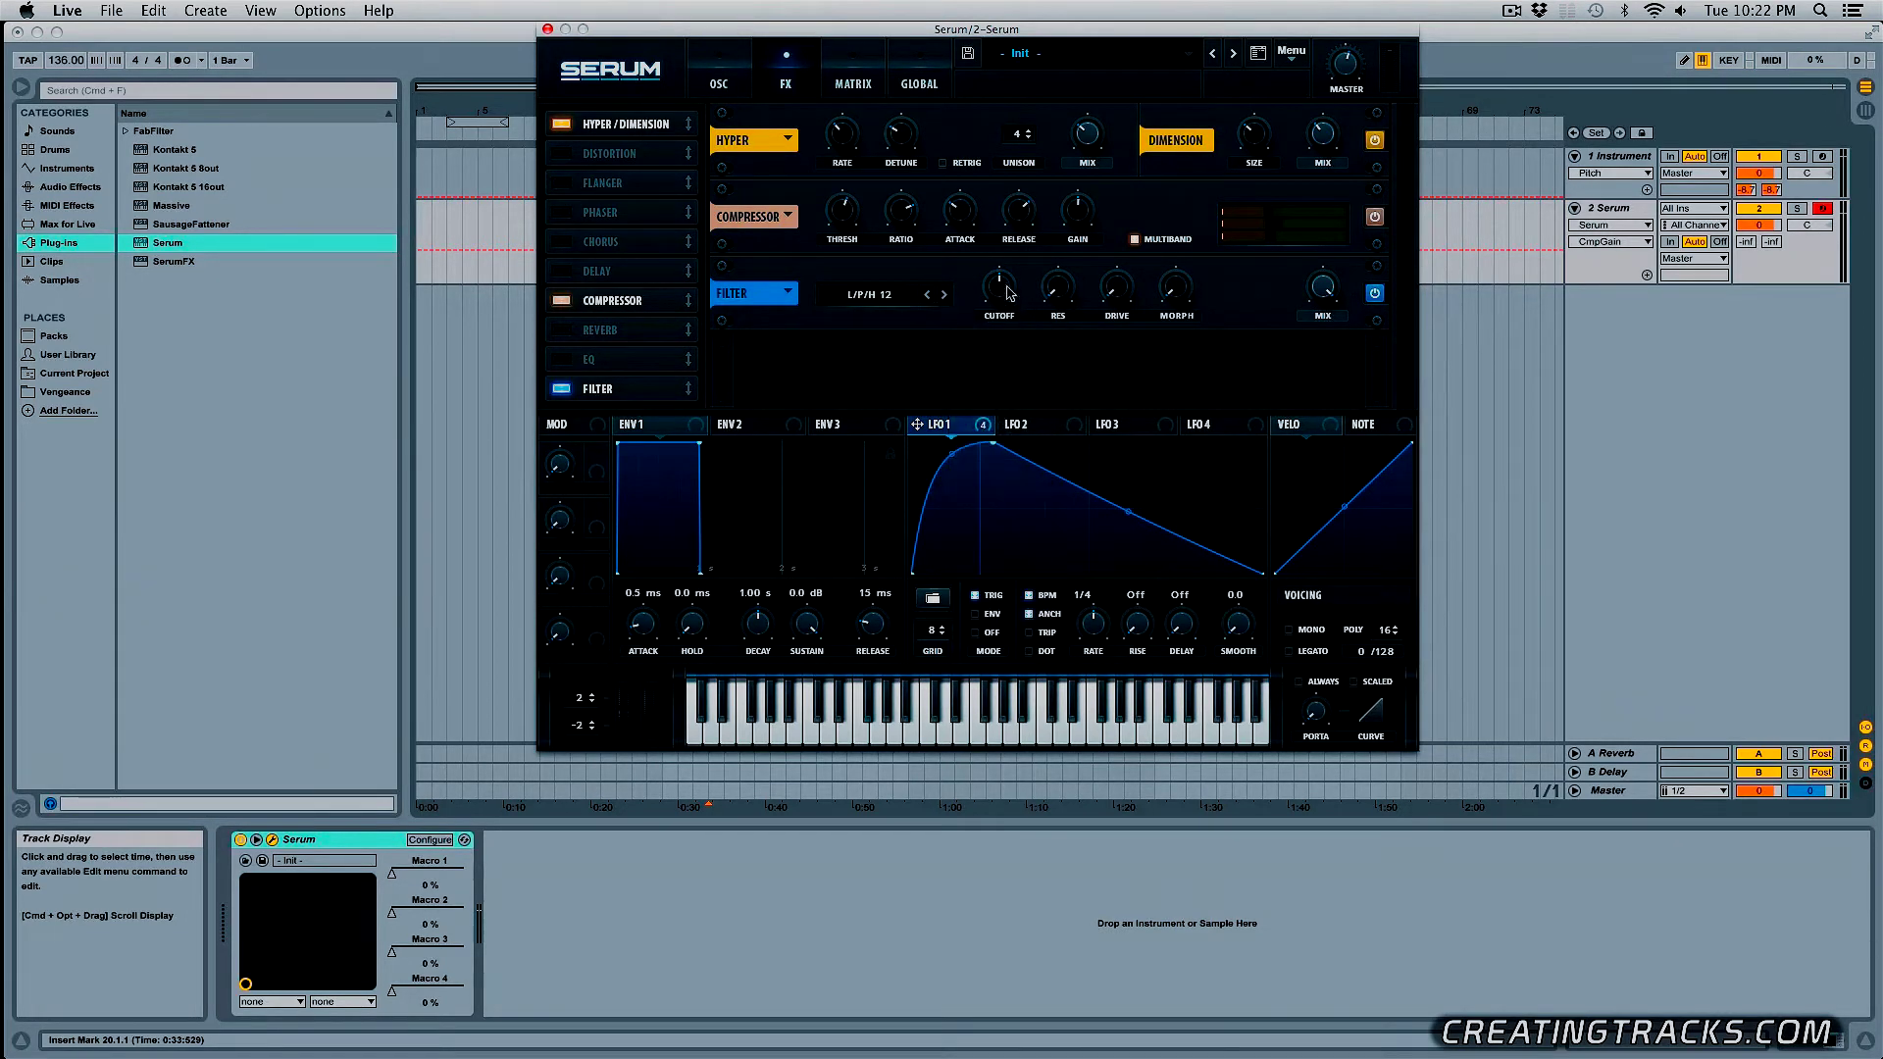
# - Set the FX filter cutoff near 178 Hz, resonance 27%, drive about 29% and mix 54%
pyautogui.moveTo(1000, 295)
pyautogui.moveTo(1000, 306); pyautogui.dragTo(1000, 307)
pyautogui.moveTo(1063, 294); pyautogui.dragTo(1060, 208)
pyautogui.click(1119, 286)
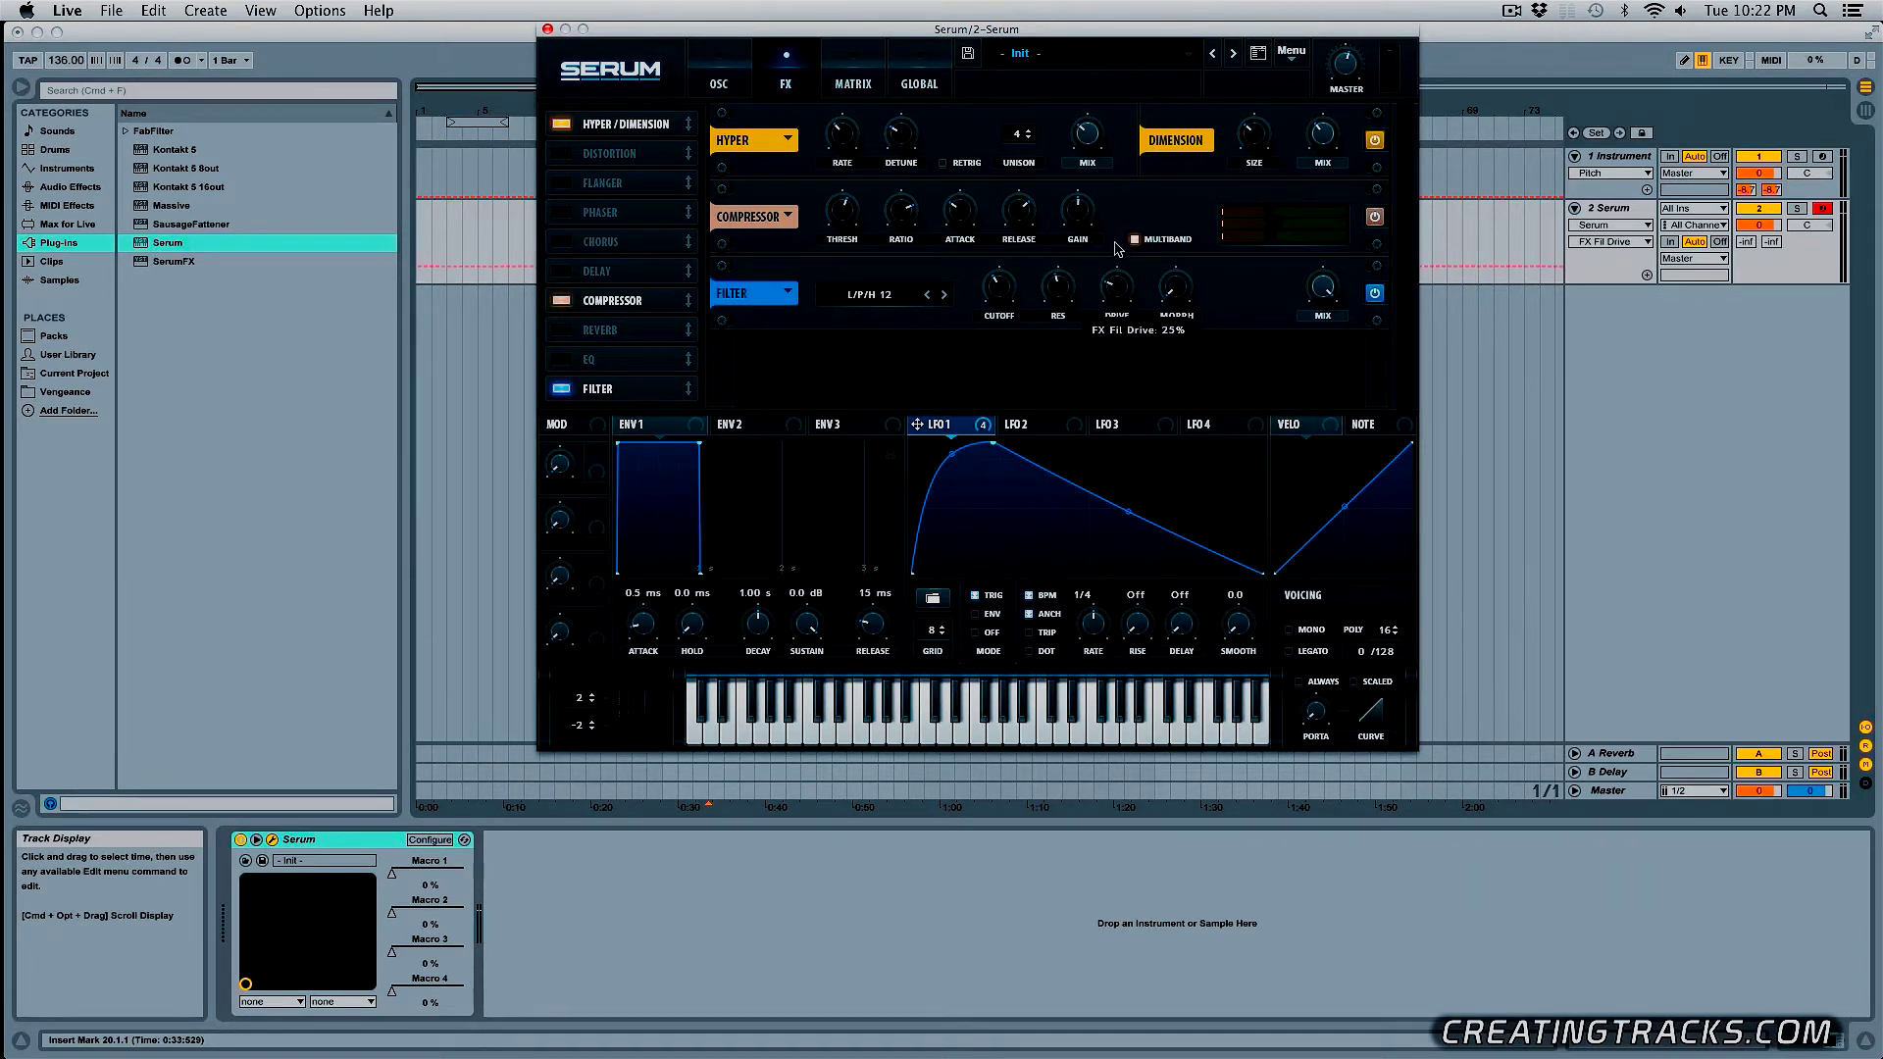
pyautogui.moveTo(1116, 243); pyautogui.dragTo(1178, 127)
pyautogui.moveTo(1333, 284); pyautogui.dragTo(1341, 397)
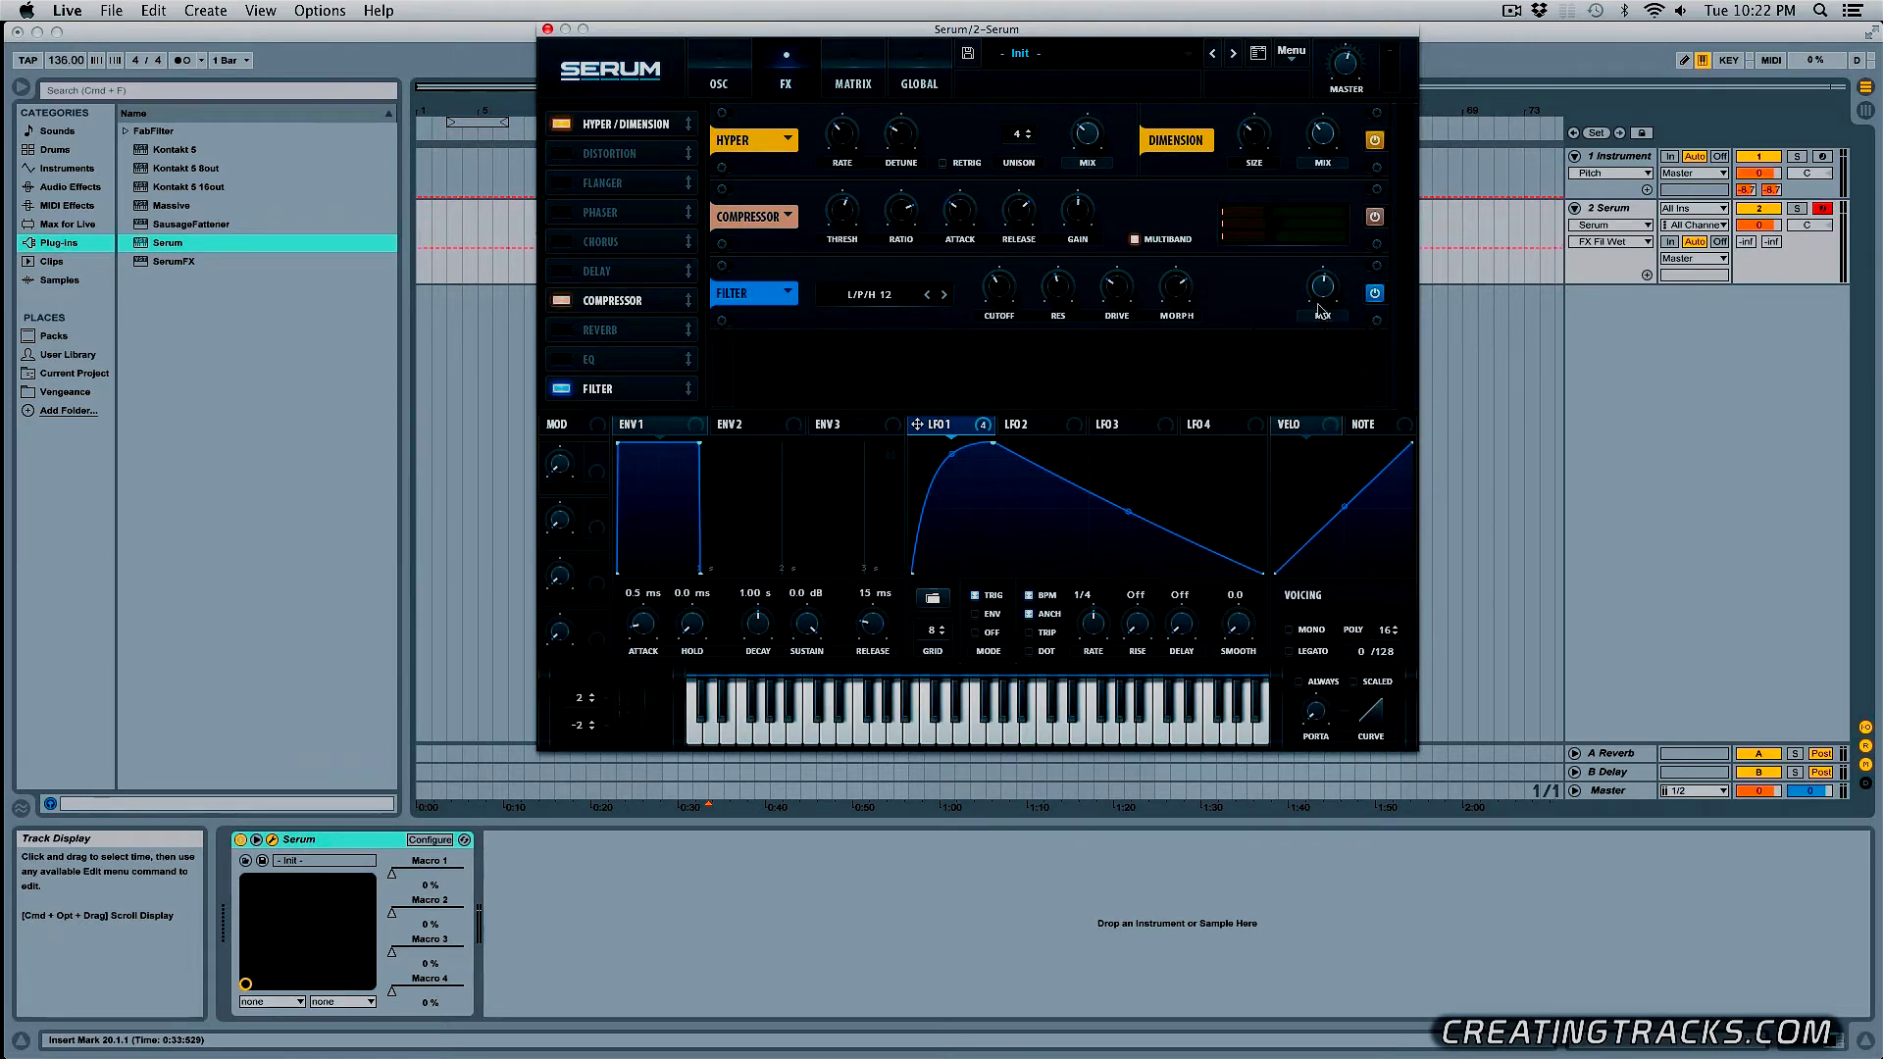
pyautogui.moveTo(1329, 288); pyautogui.dragTo(1329, 276)
pyautogui.moveTo(1003, 284); pyautogui.dragTo(1108, 292)
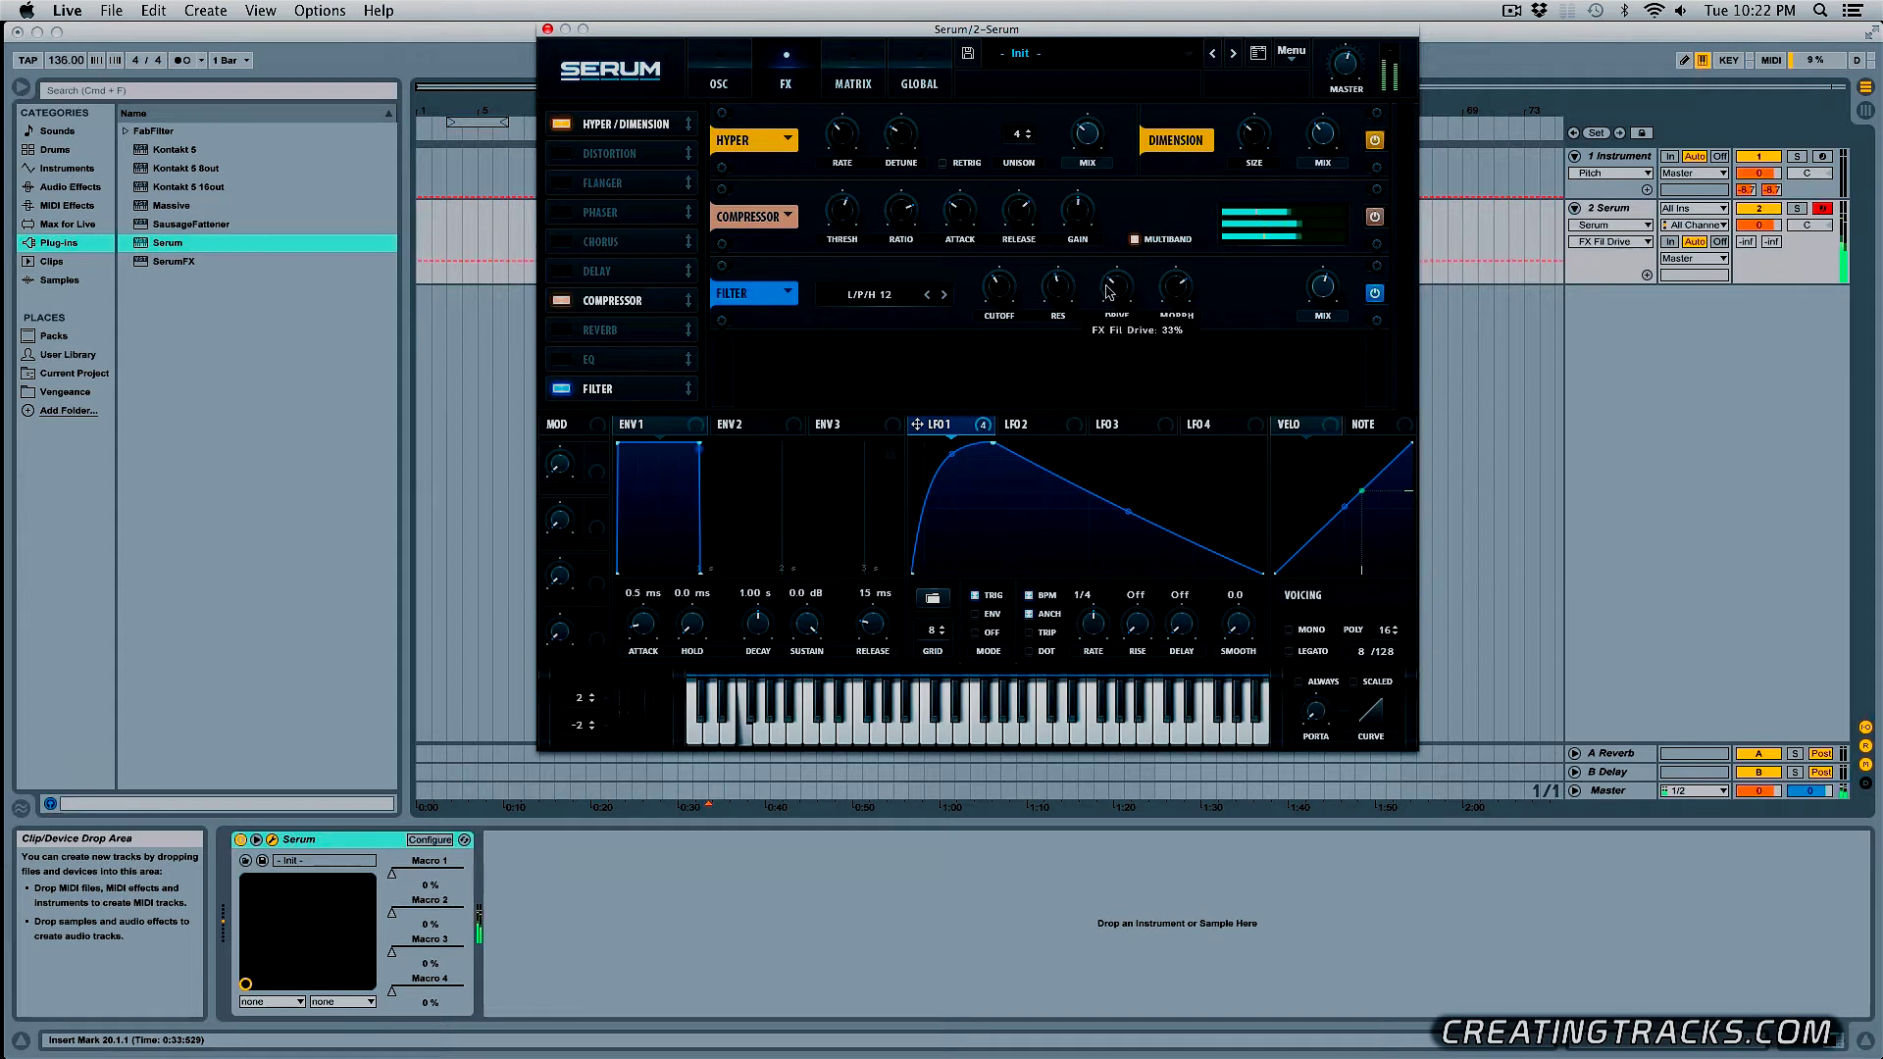
pyautogui.click(1167, 294)
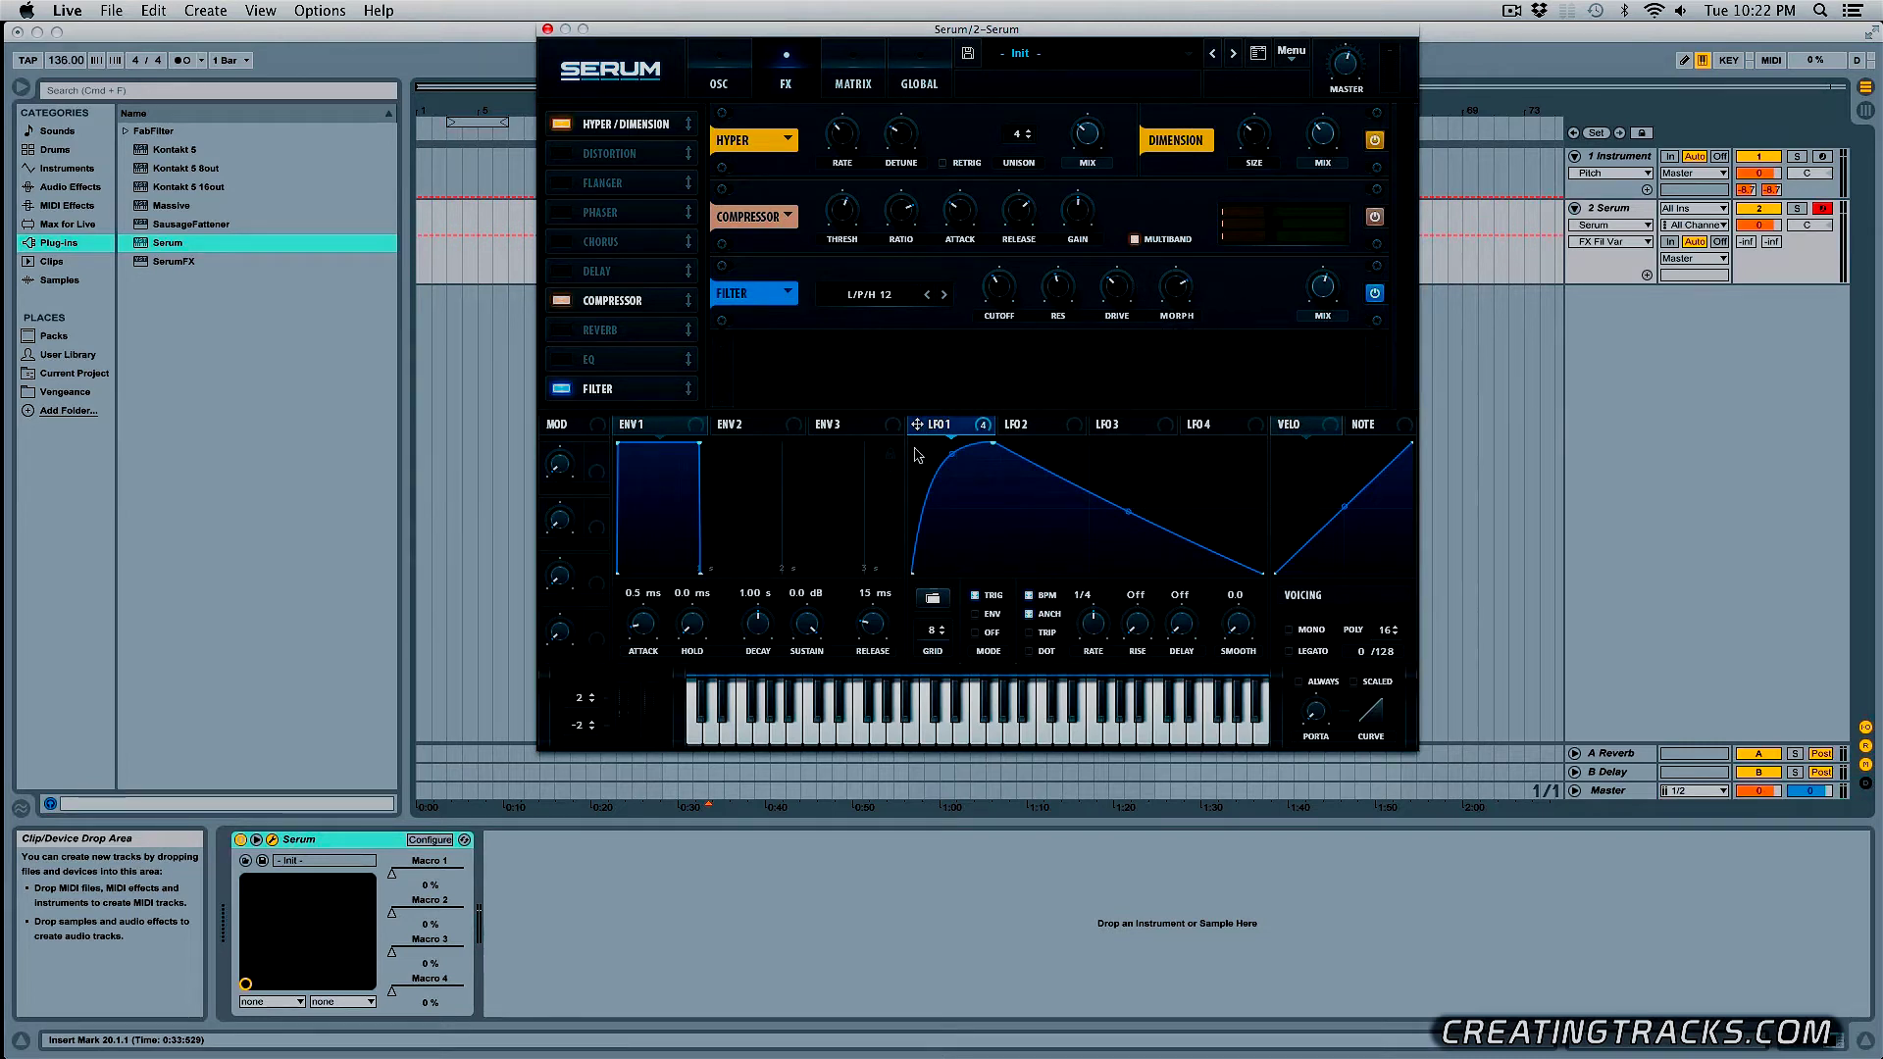
# - Route LFO 1 to the FX filter cutoff and view the matrix's five routings
pyautogui.moveTo(917, 429); pyautogui.dragTo(993, 285)
pyautogui.click(852, 70)
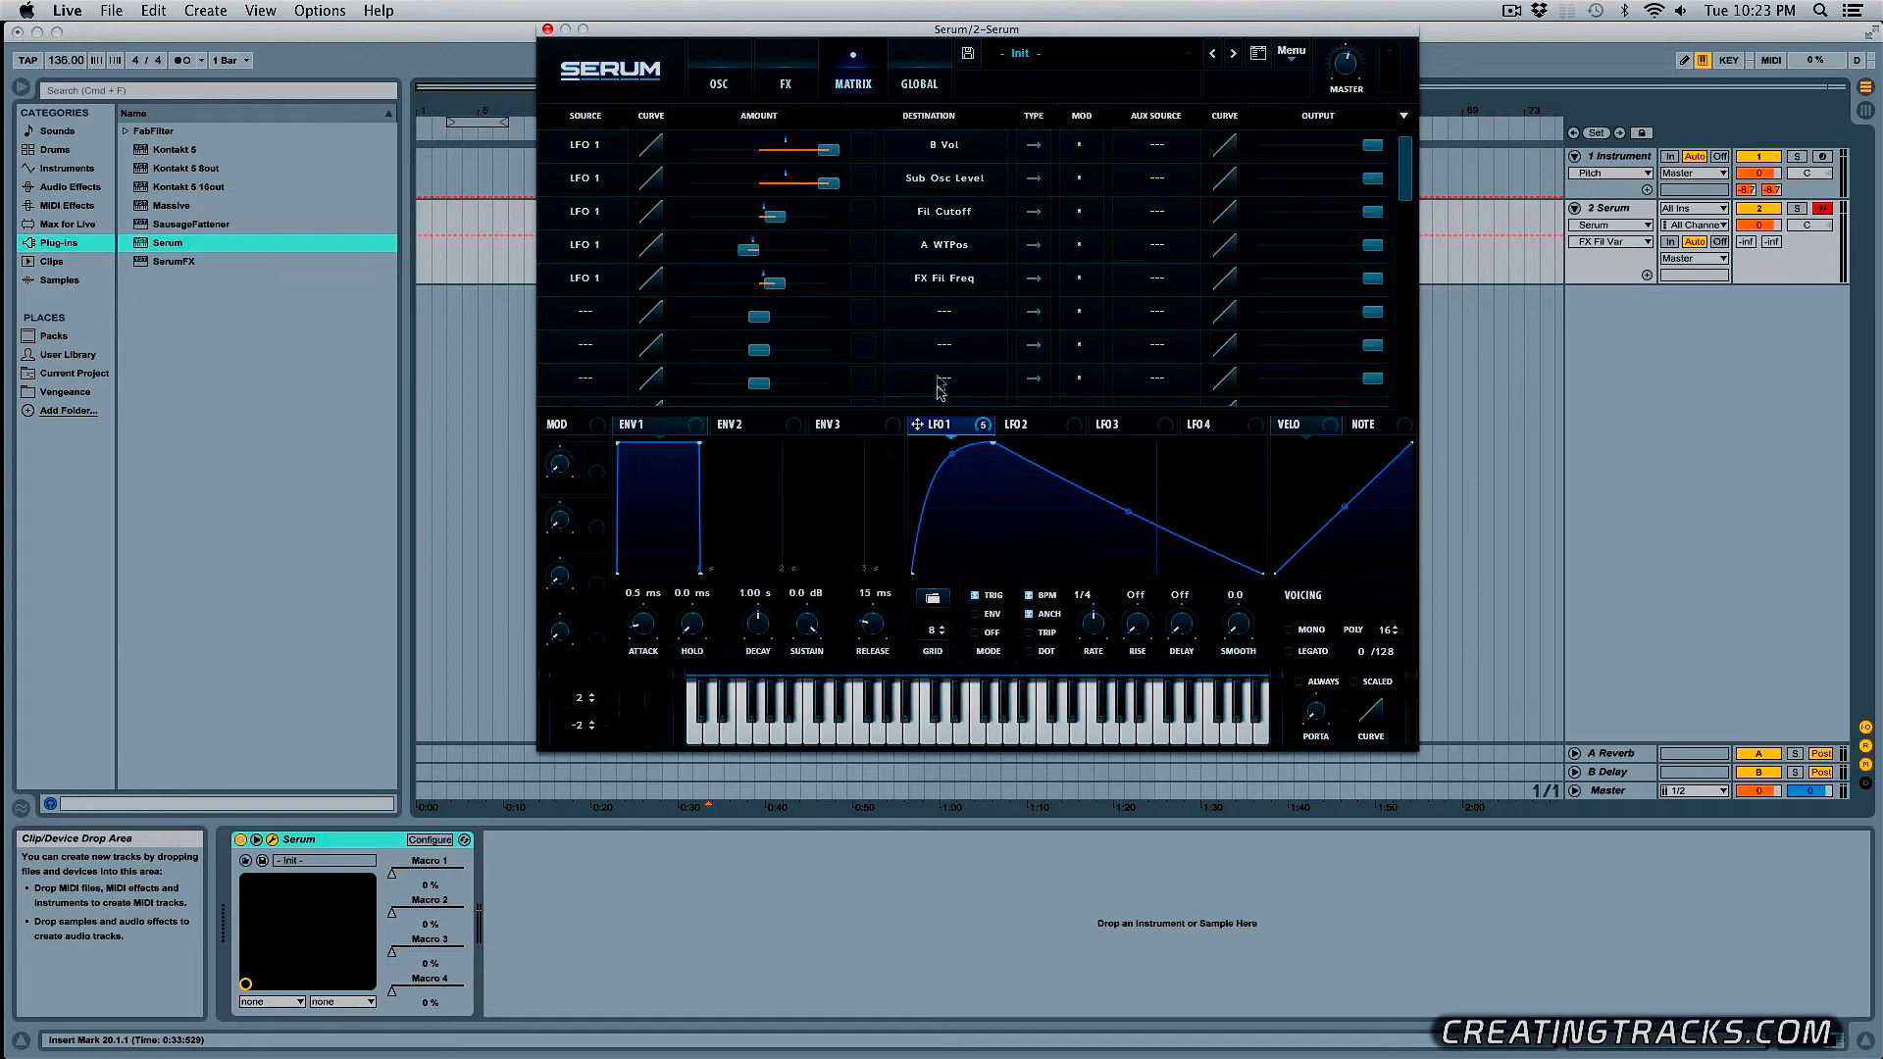
# - Look over the oscillator page, FX rack and matrix destination list without changing anything
pyautogui.click(712, 80)
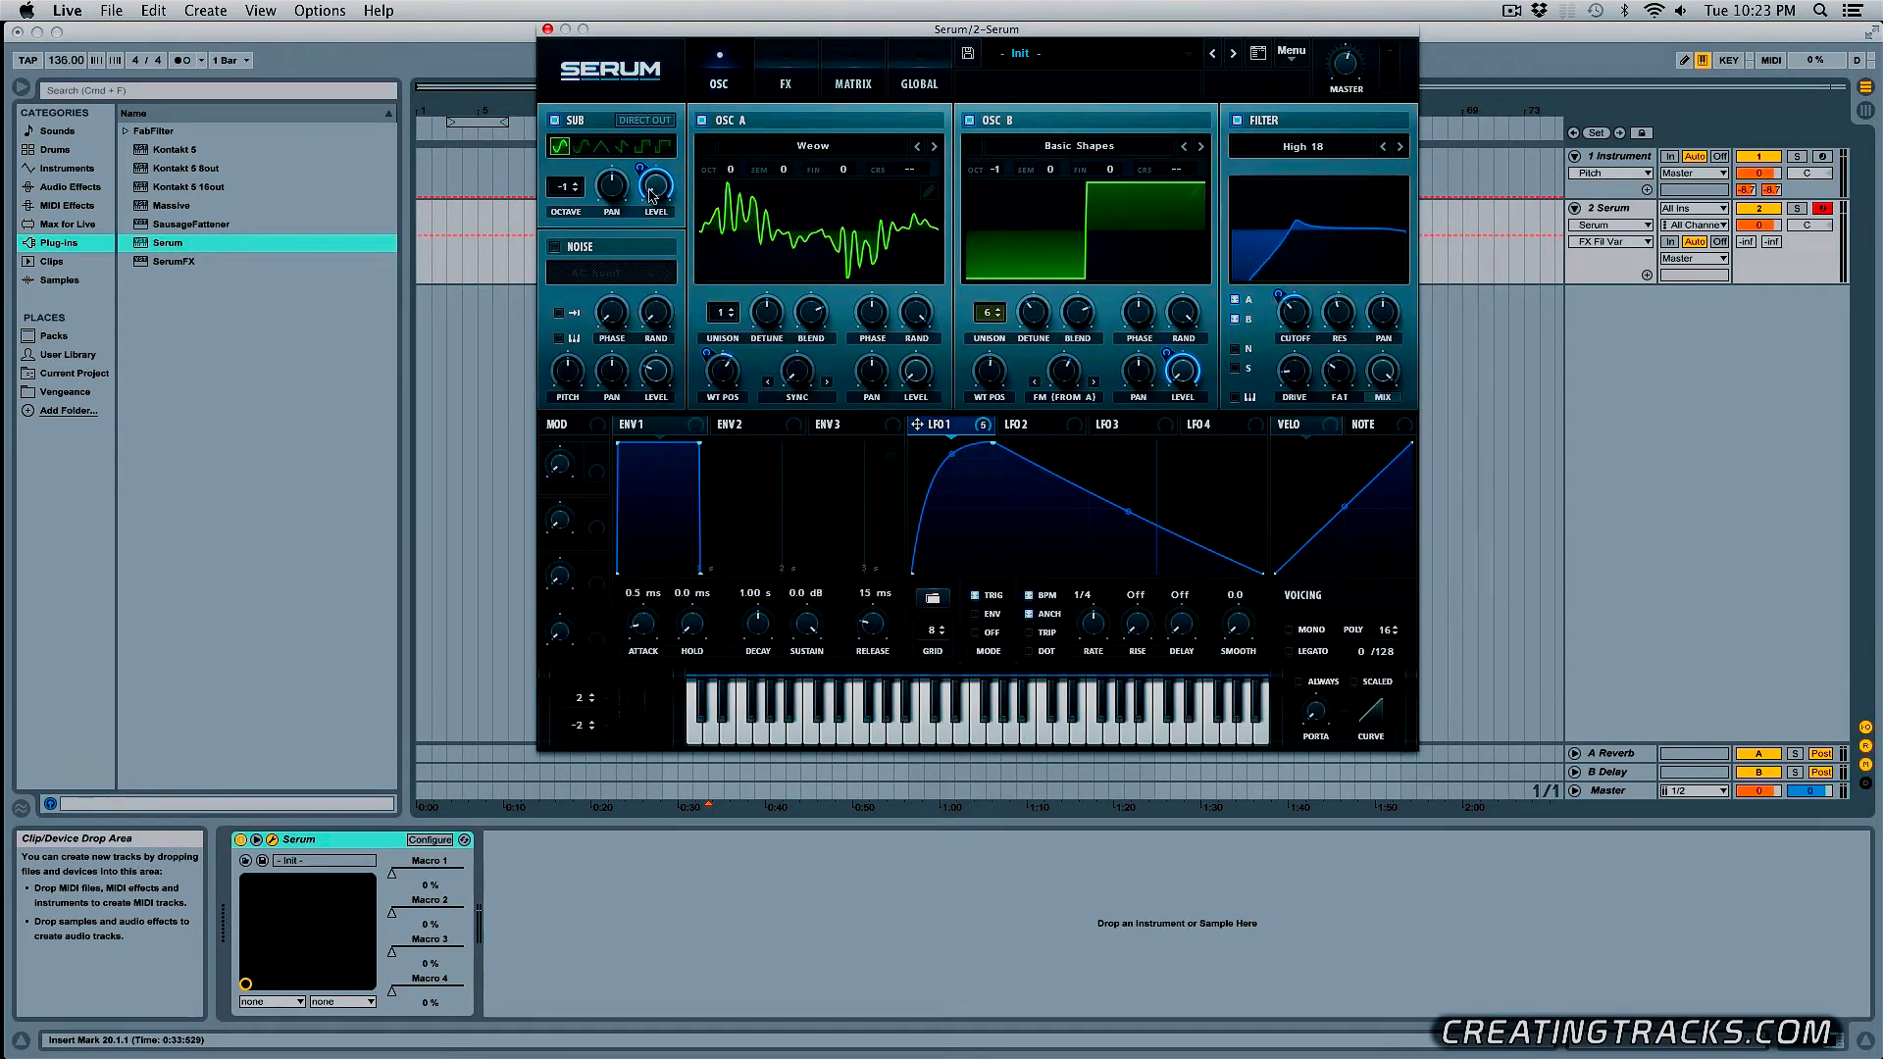
pyautogui.click(1186, 385)
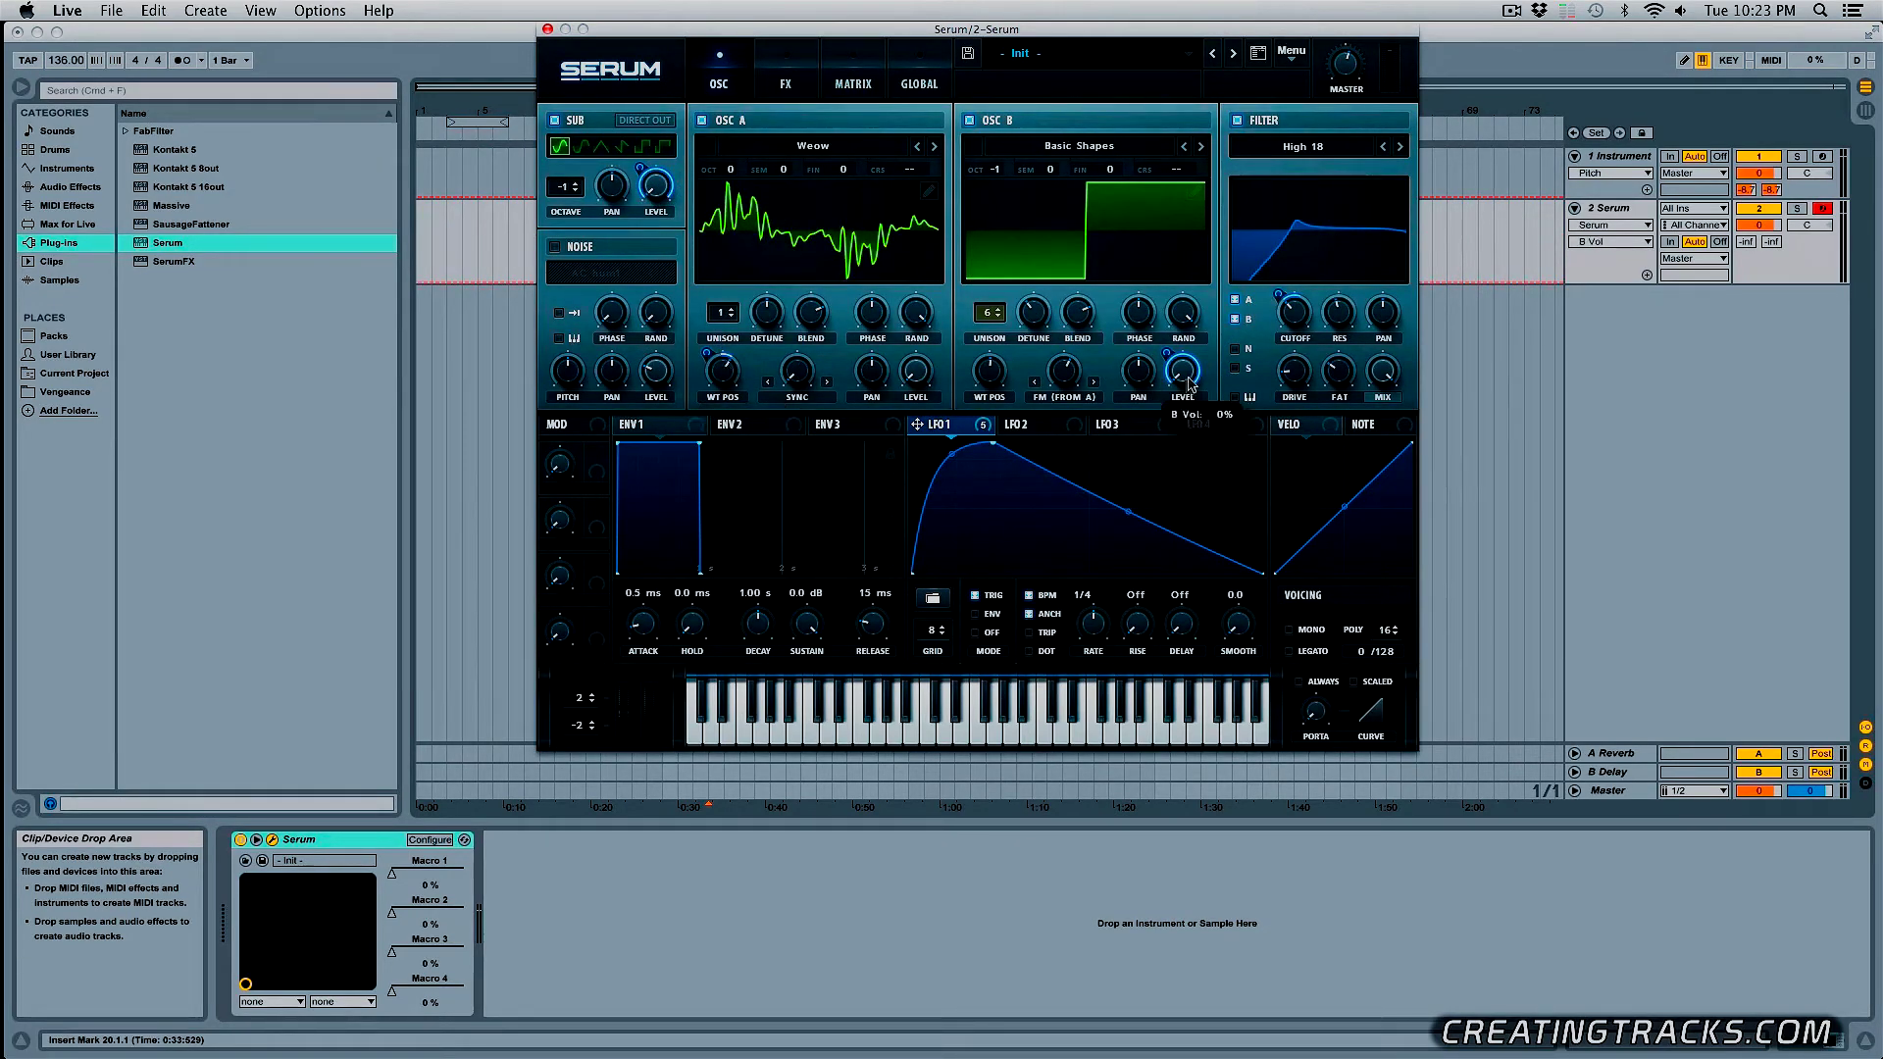
pyautogui.click(788, 87)
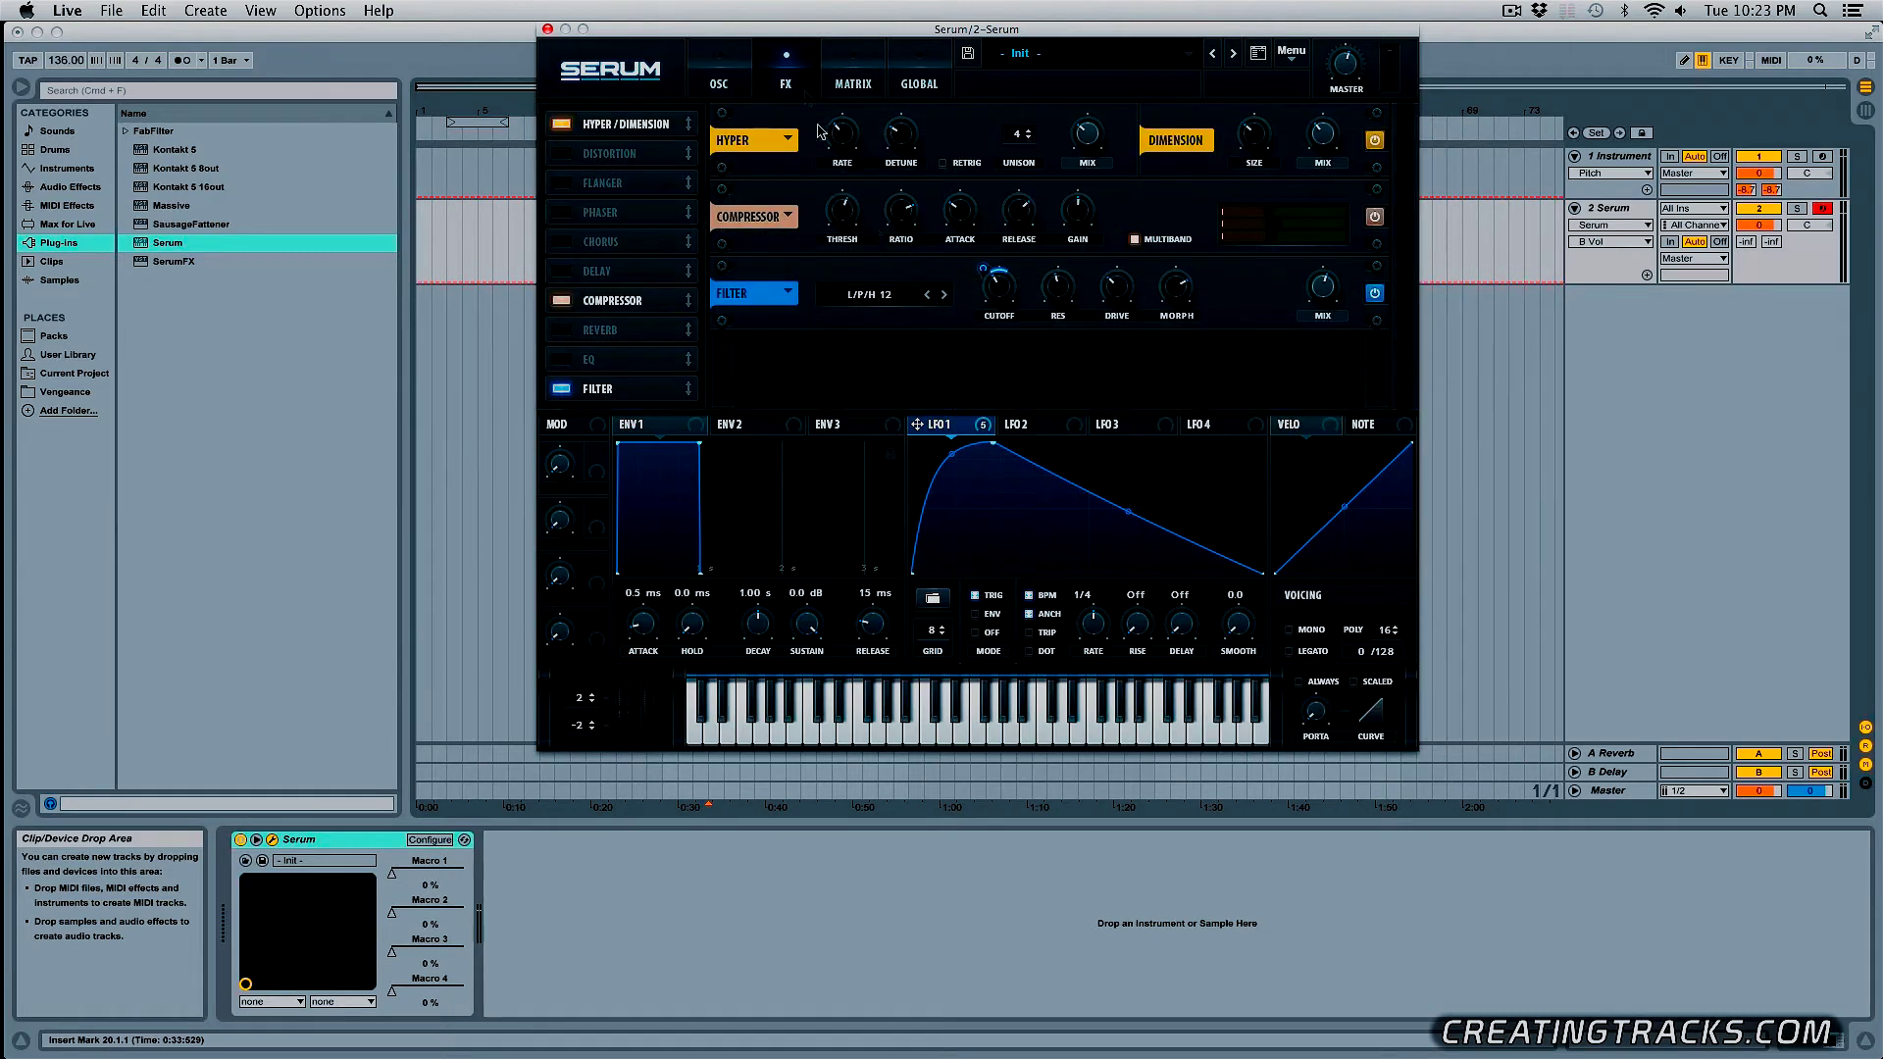
pyautogui.click(849, 80)
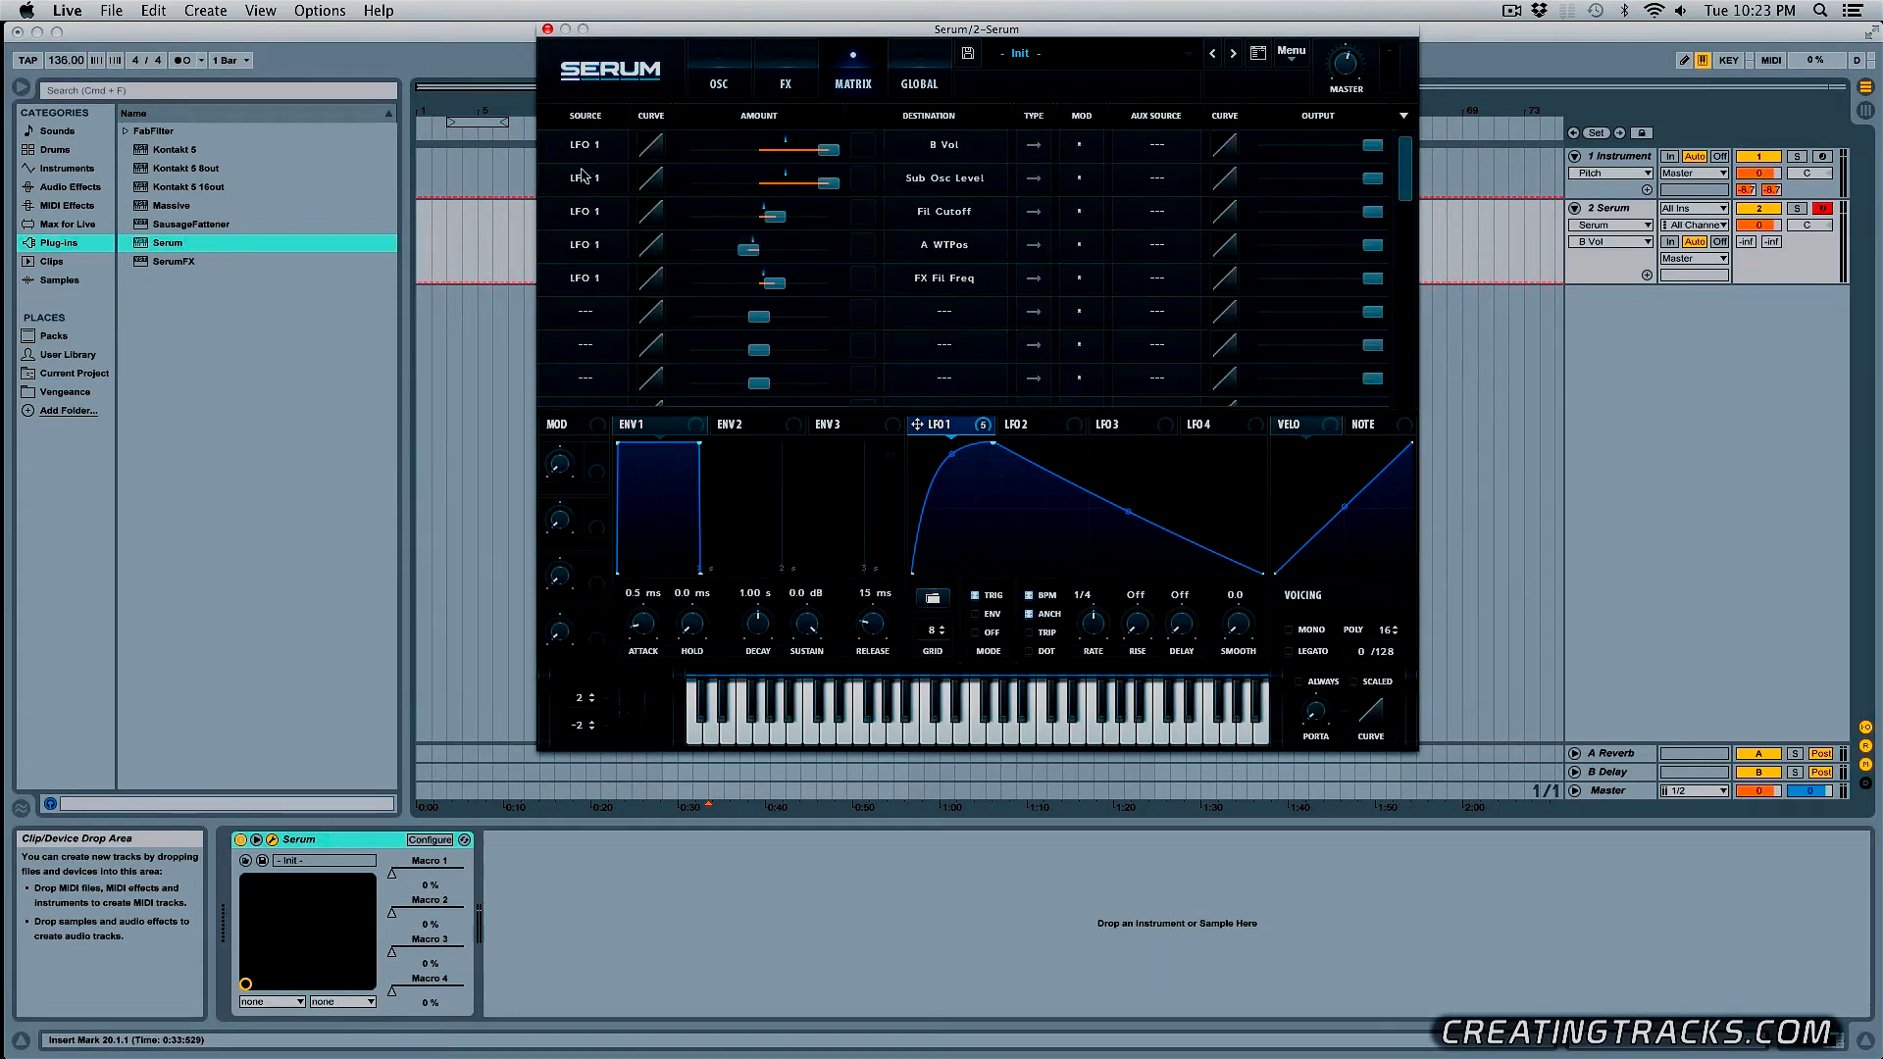
pyautogui.click(911, 278)
pyautogui.click(937, 245)
pyautogui.click(941, 243)
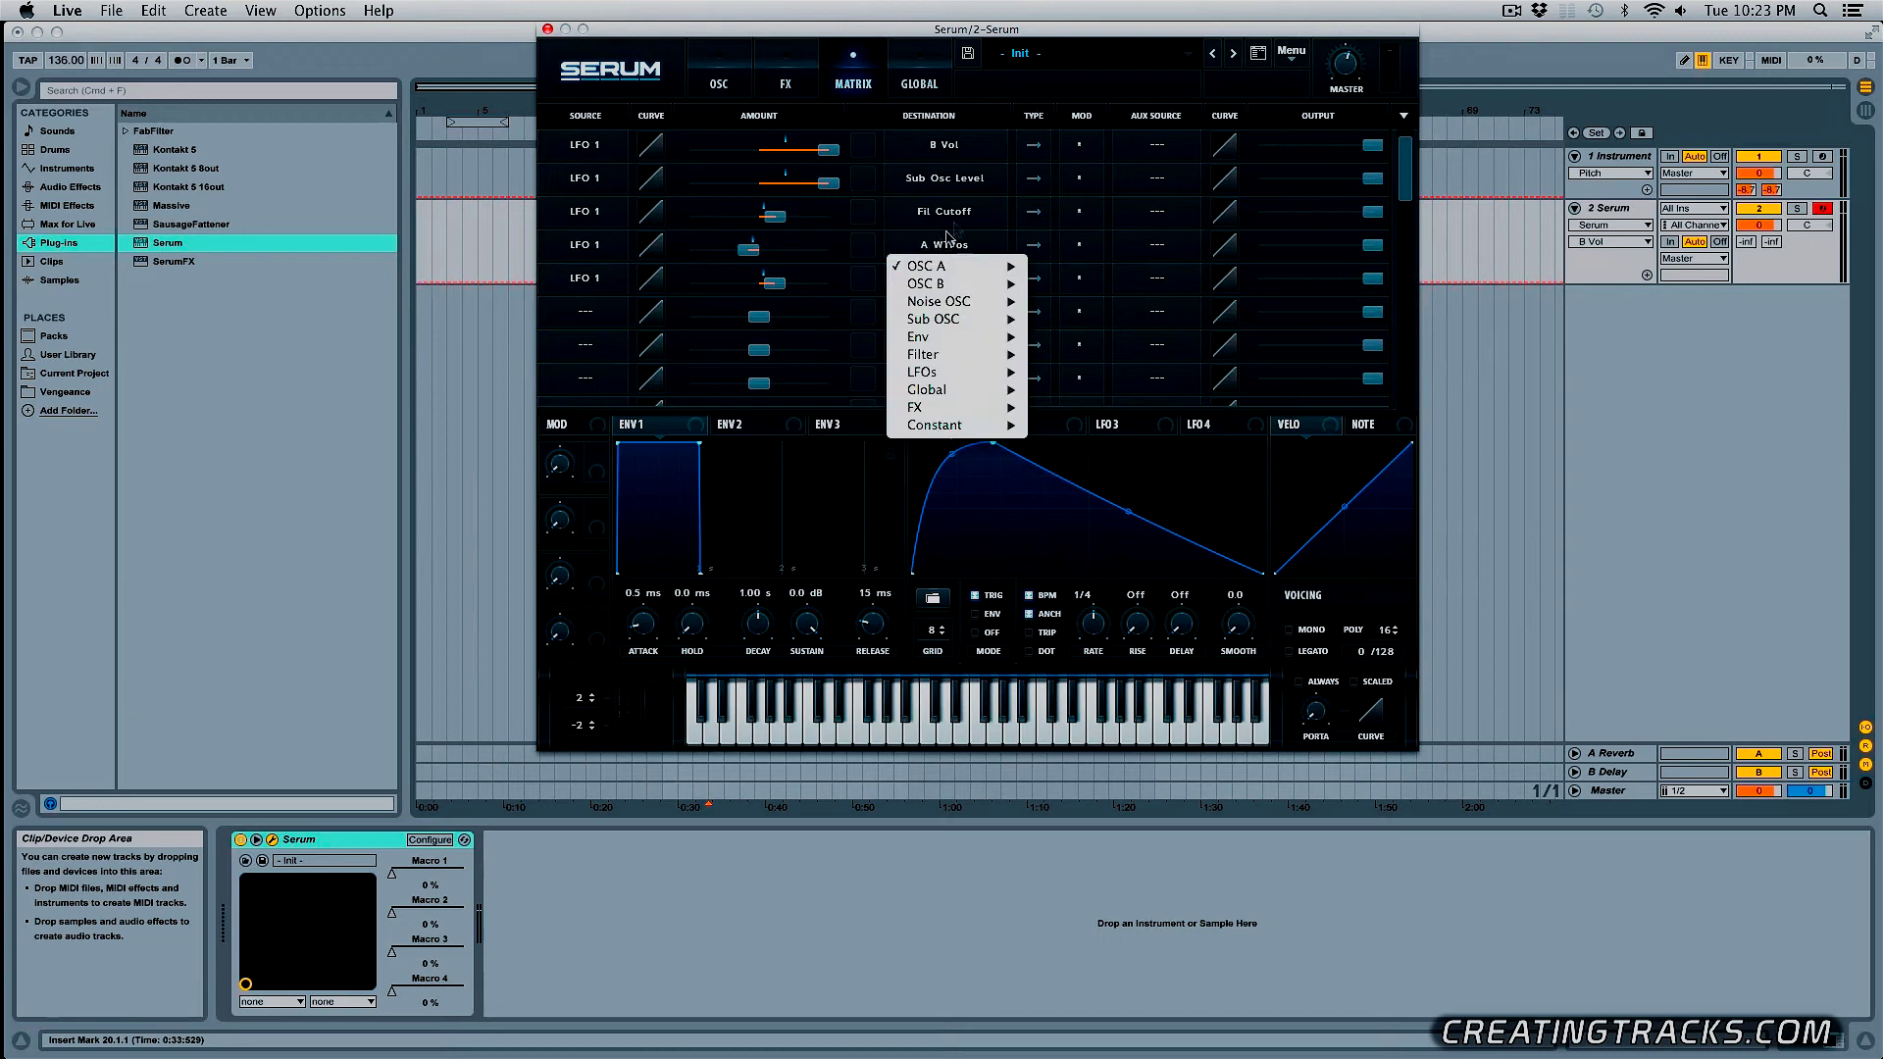
pyautogui.moveTo(962, 321)
pyautogui.click(961, 178)
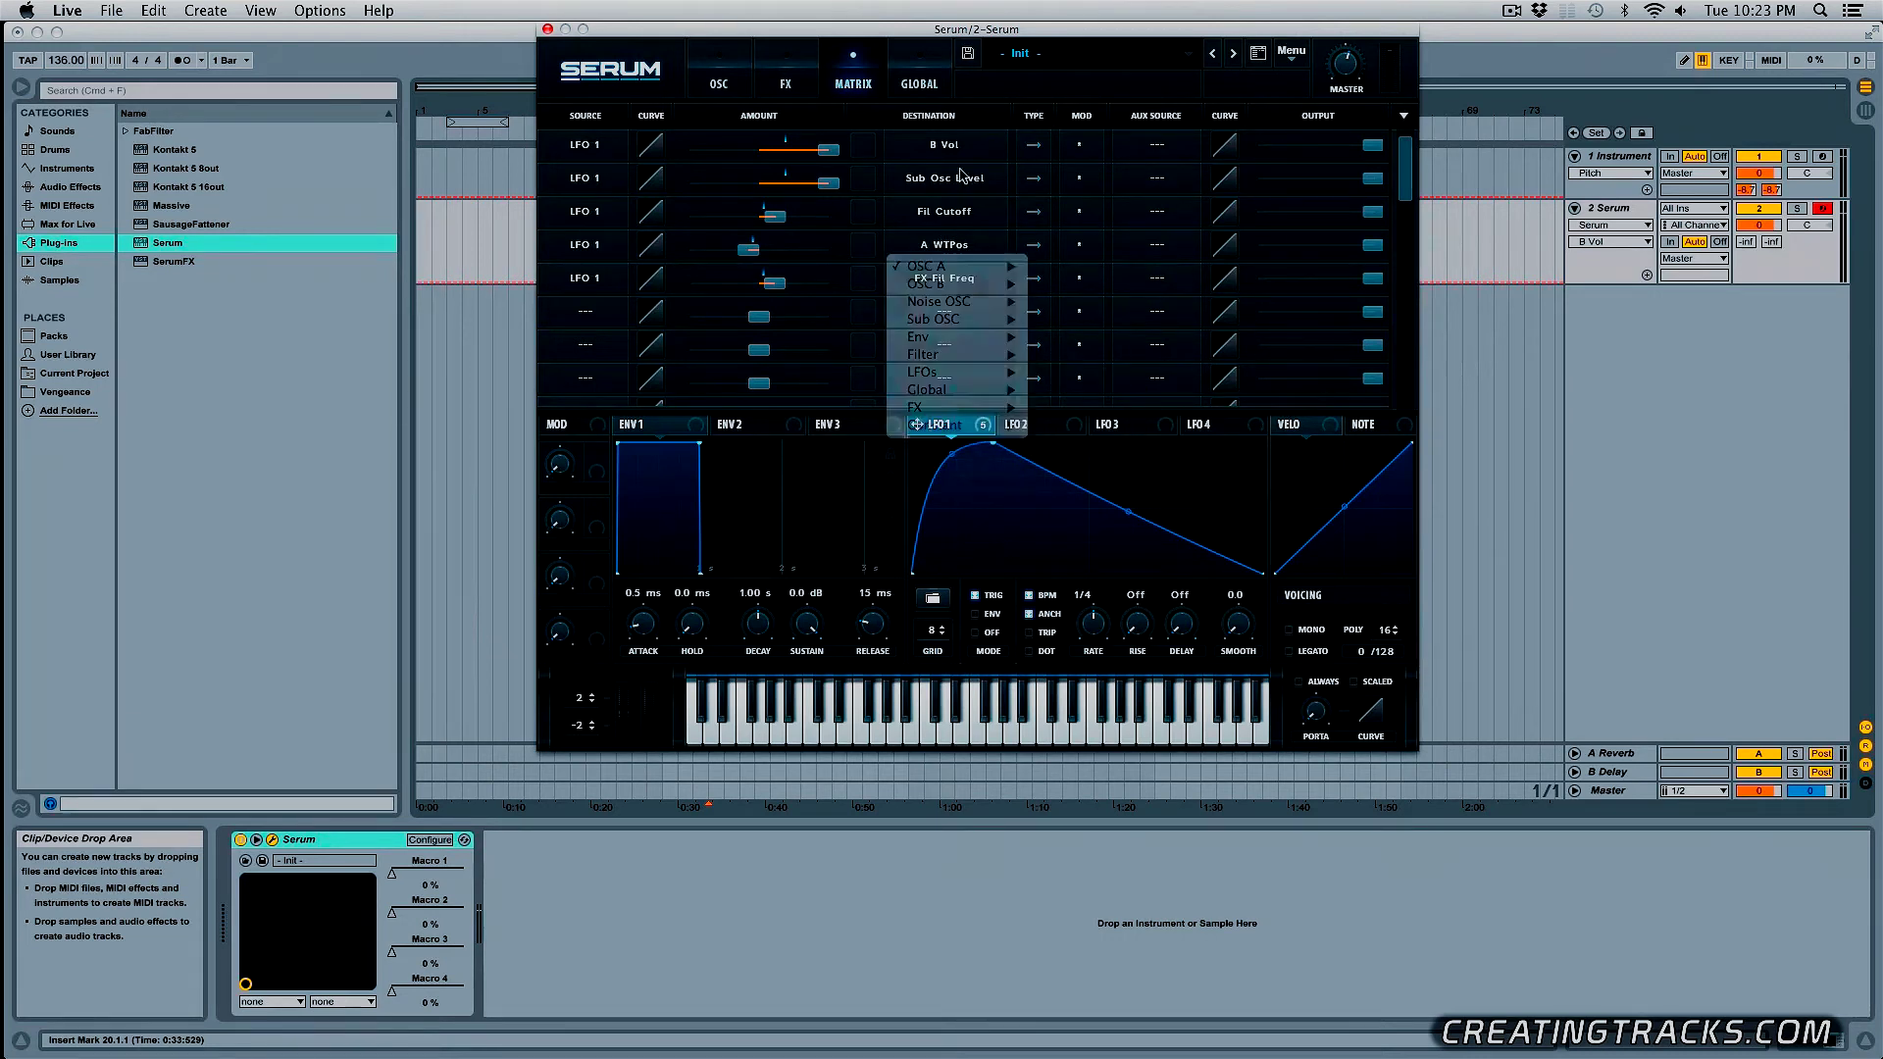
pyautogui.moveTo(829, 185)
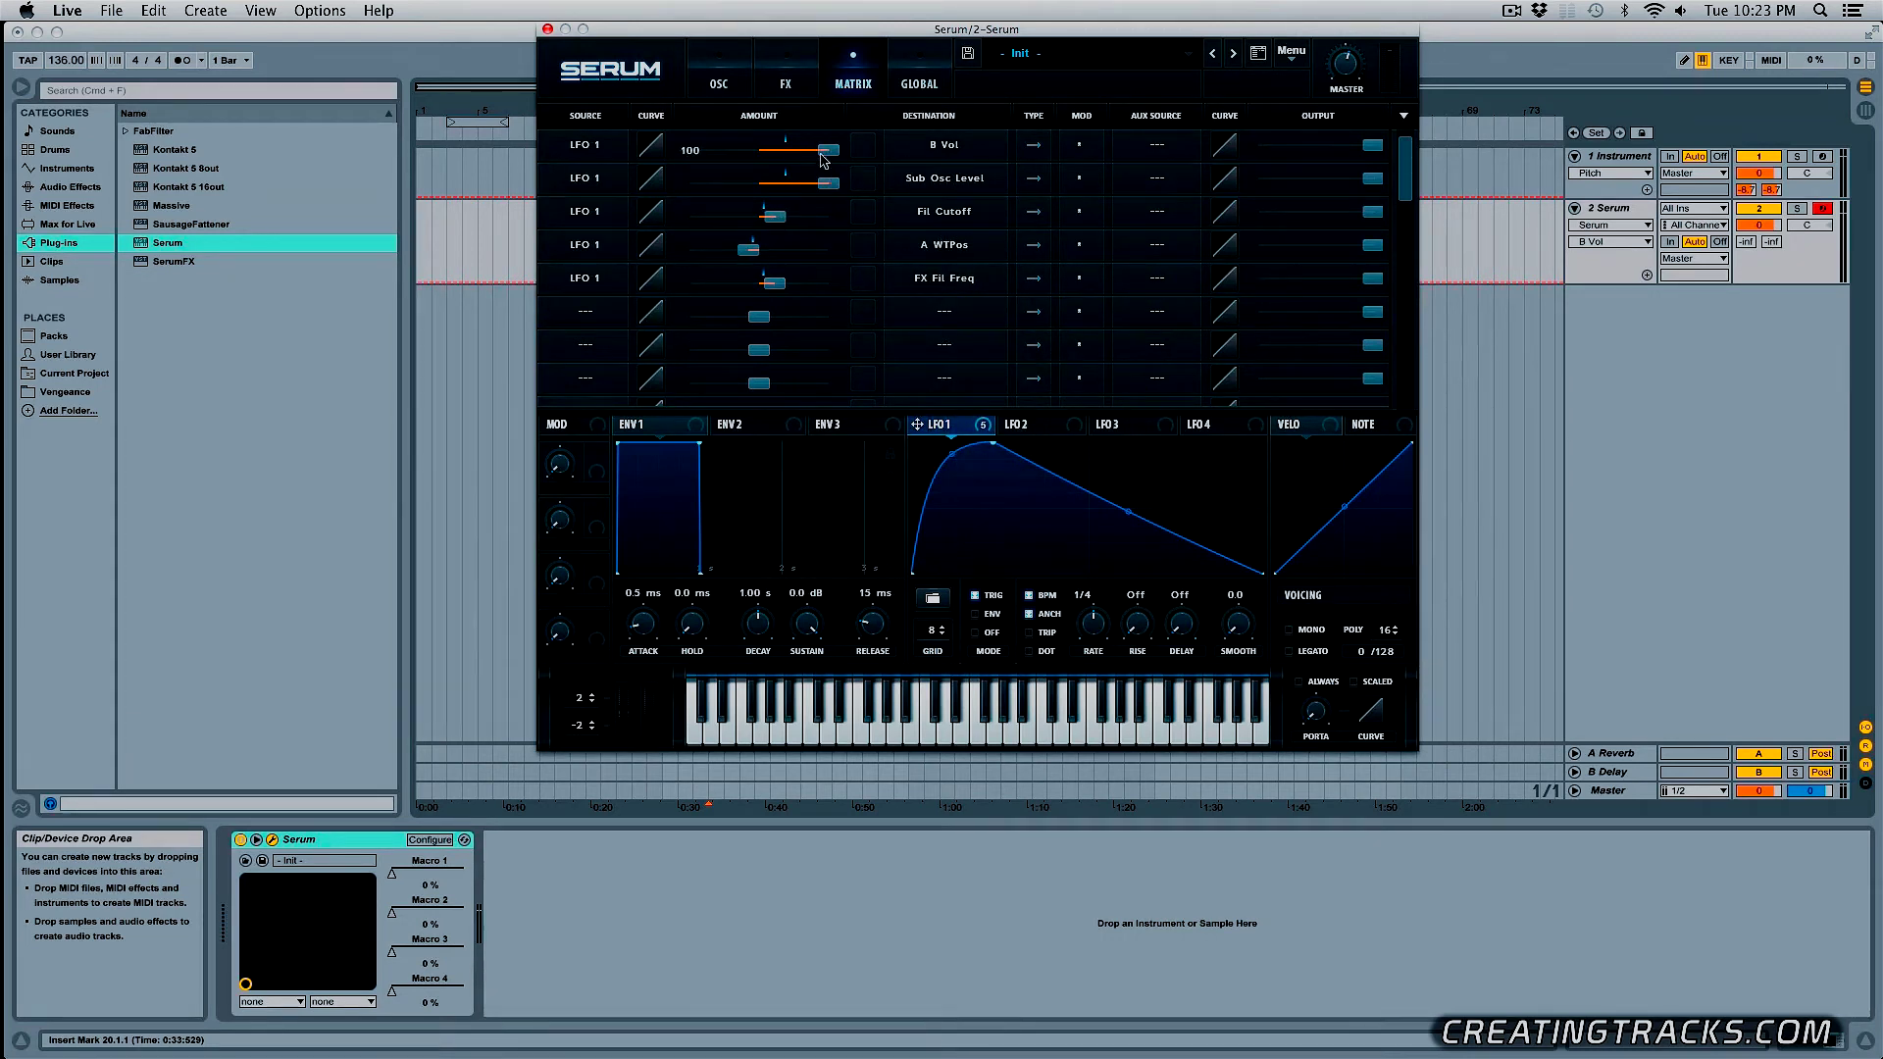
# - Set matrix row 6 to source LFO 2 with destination Global Mast.Tun
pyautogui.click(581, 312)
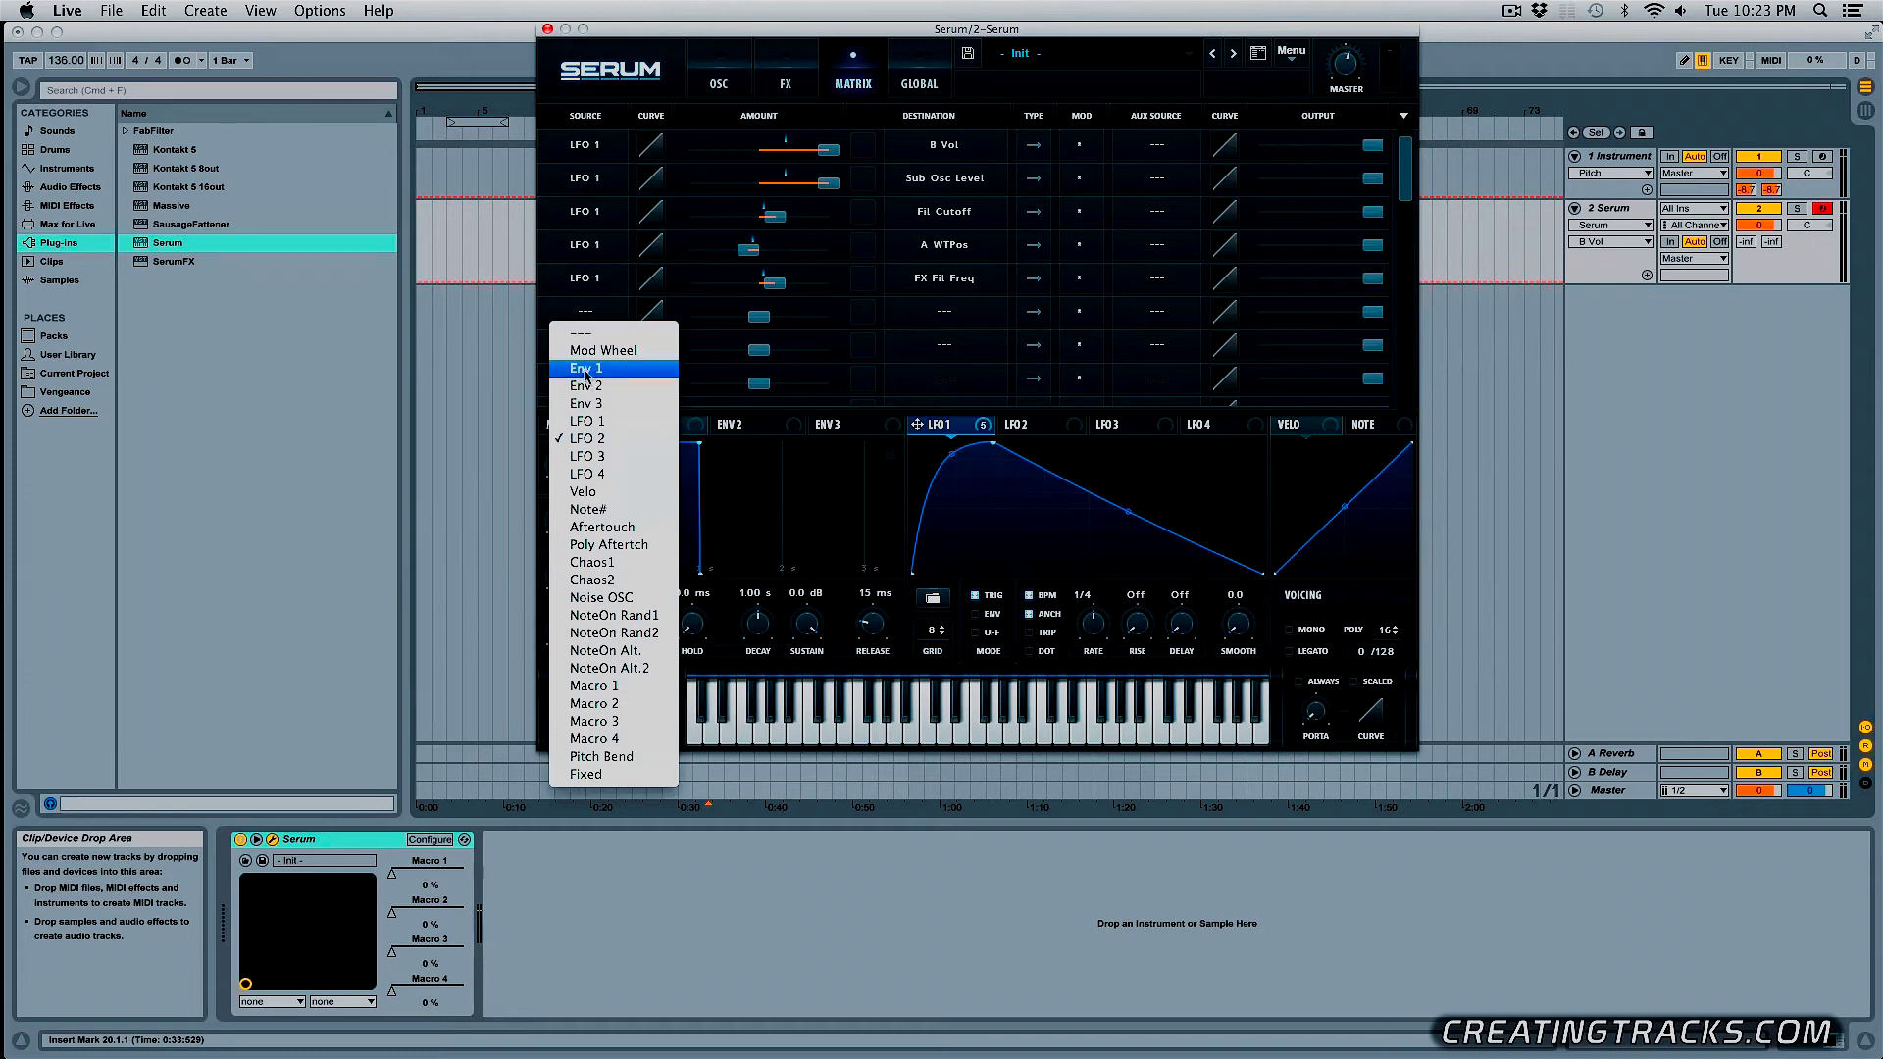
pyautogui.click(588, 438)
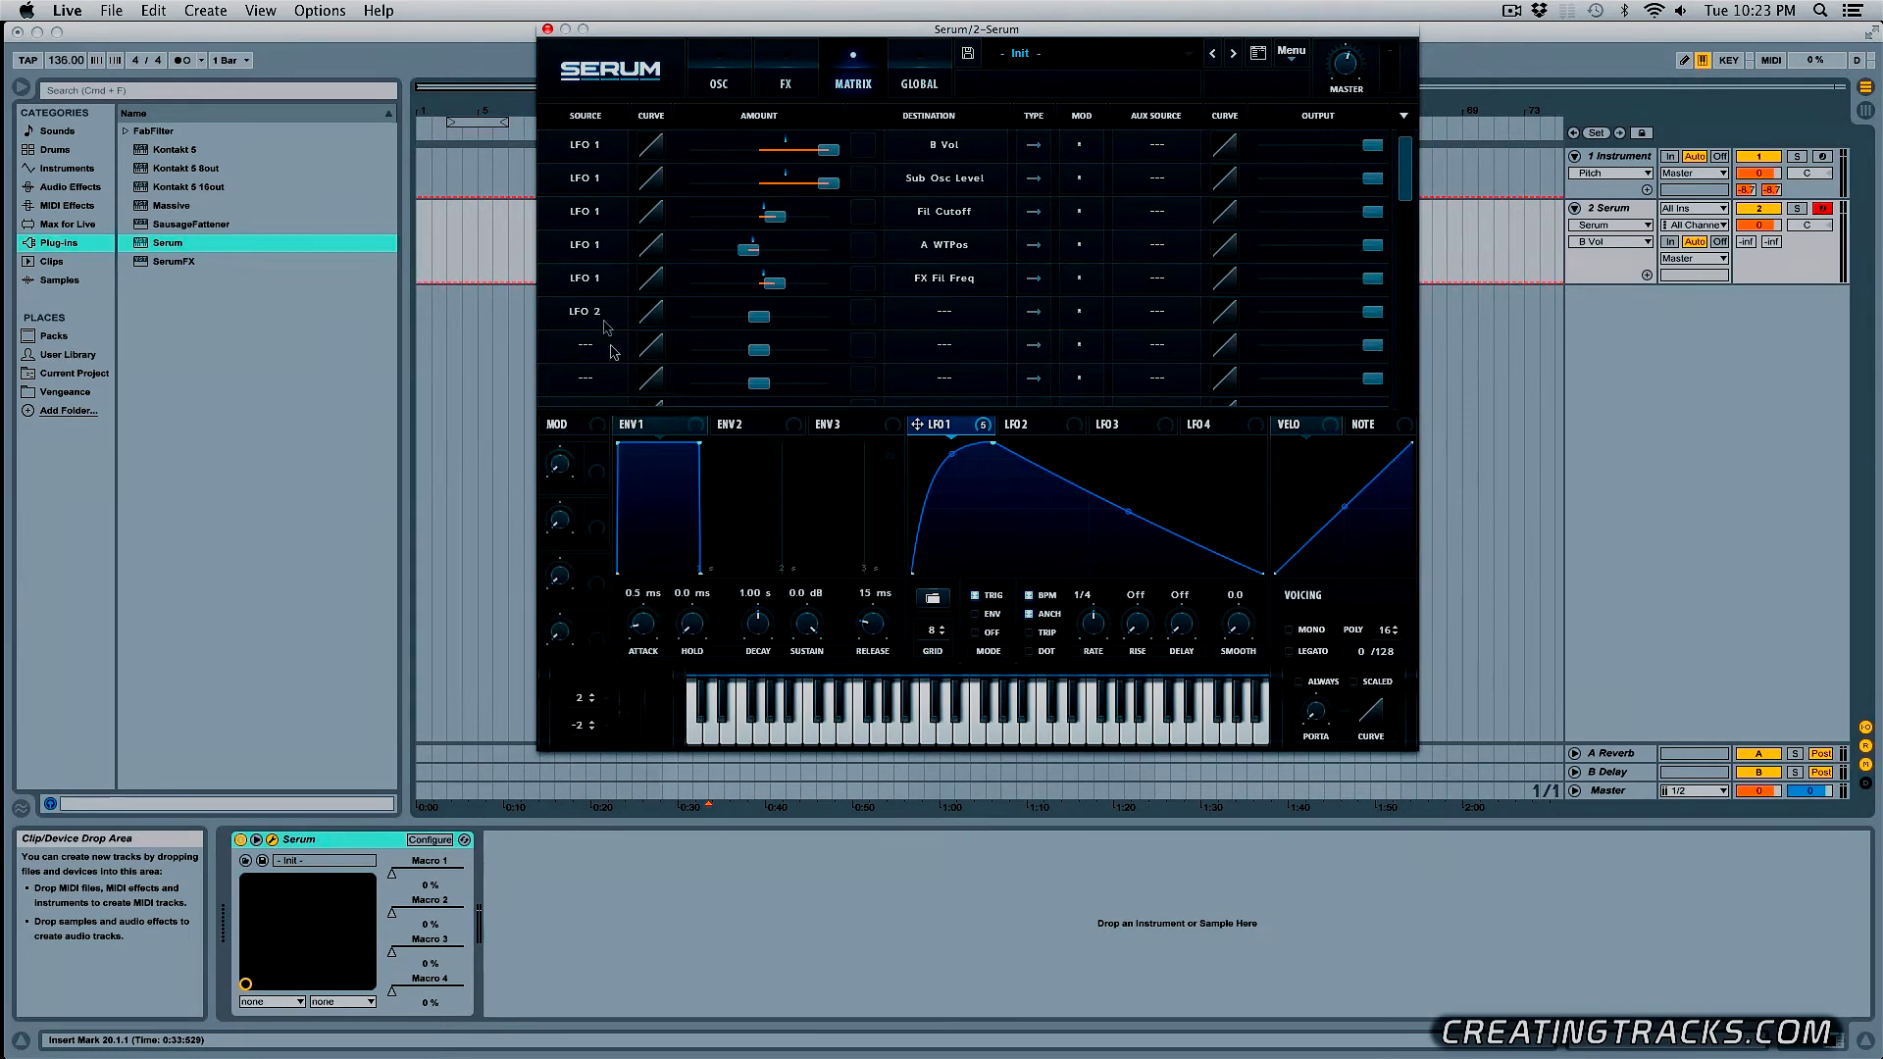
pyautogui.click(937, 319)
pyautogui.moveTo(988, 466)
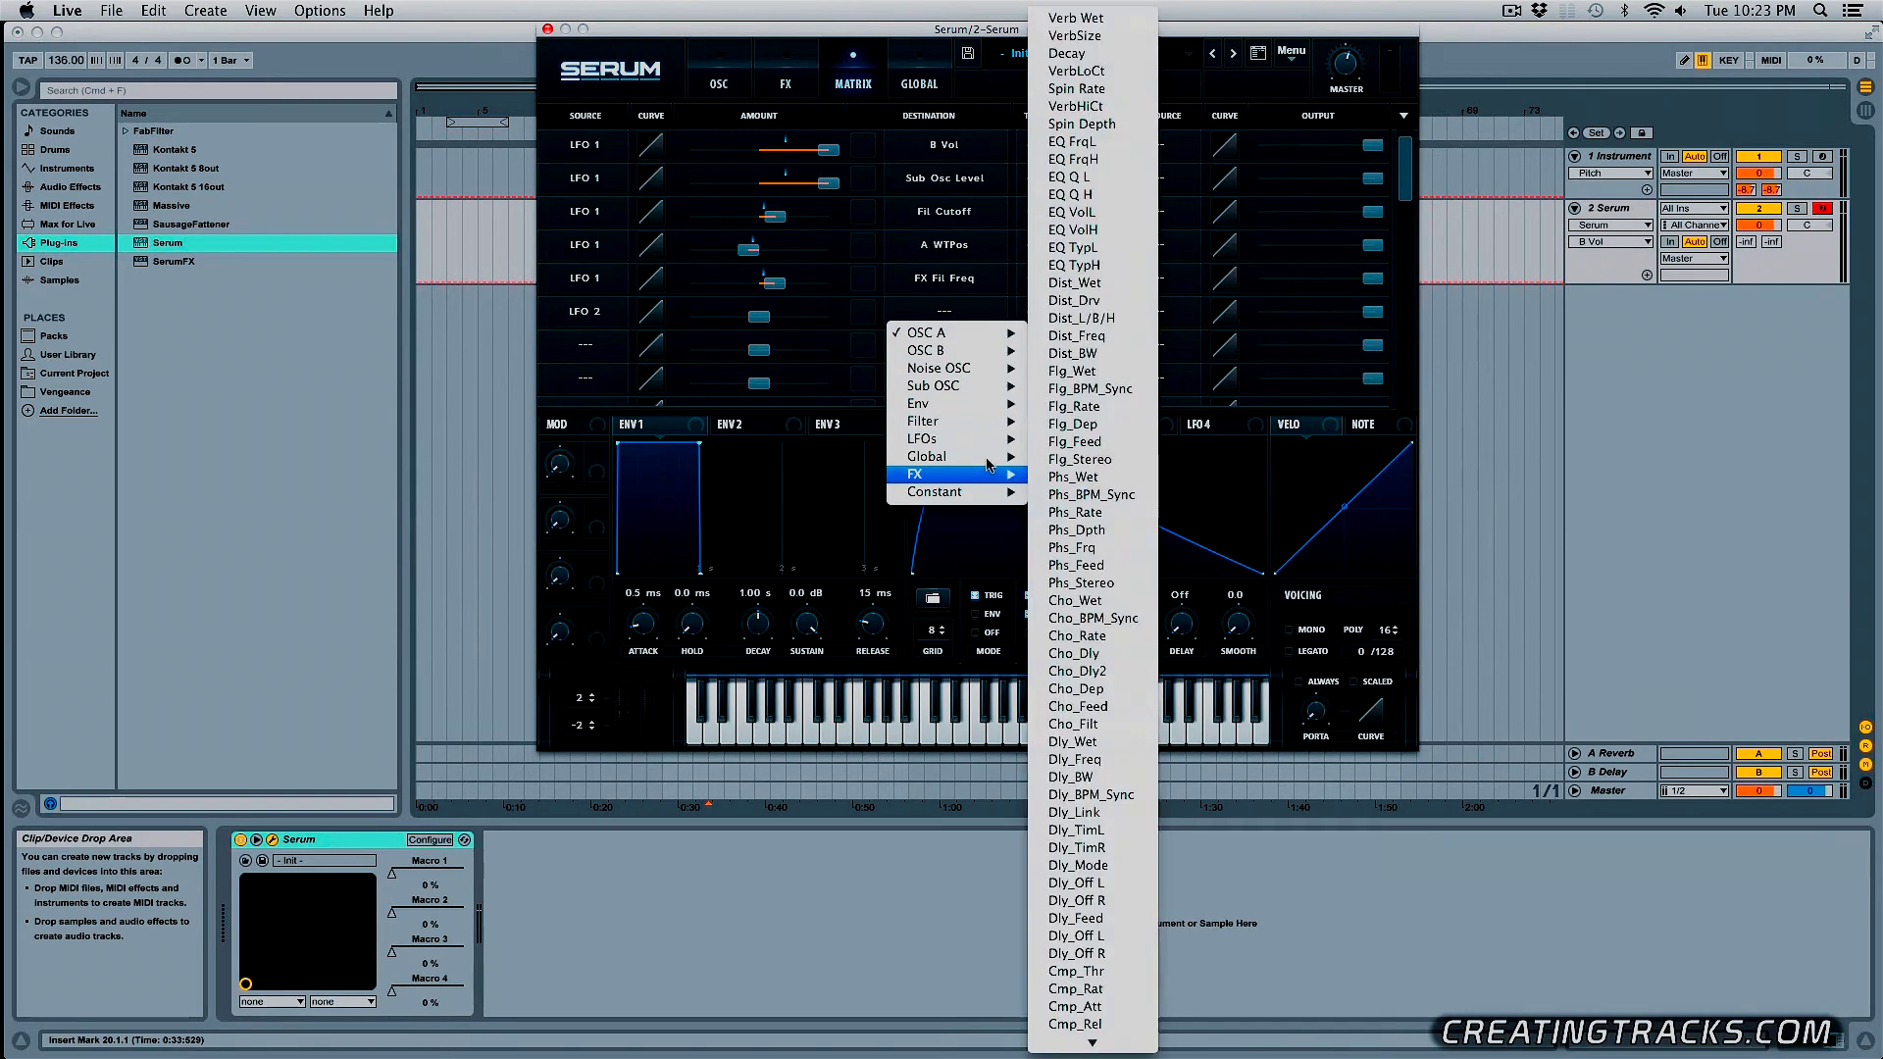
pyautogui.click(1057, 457)
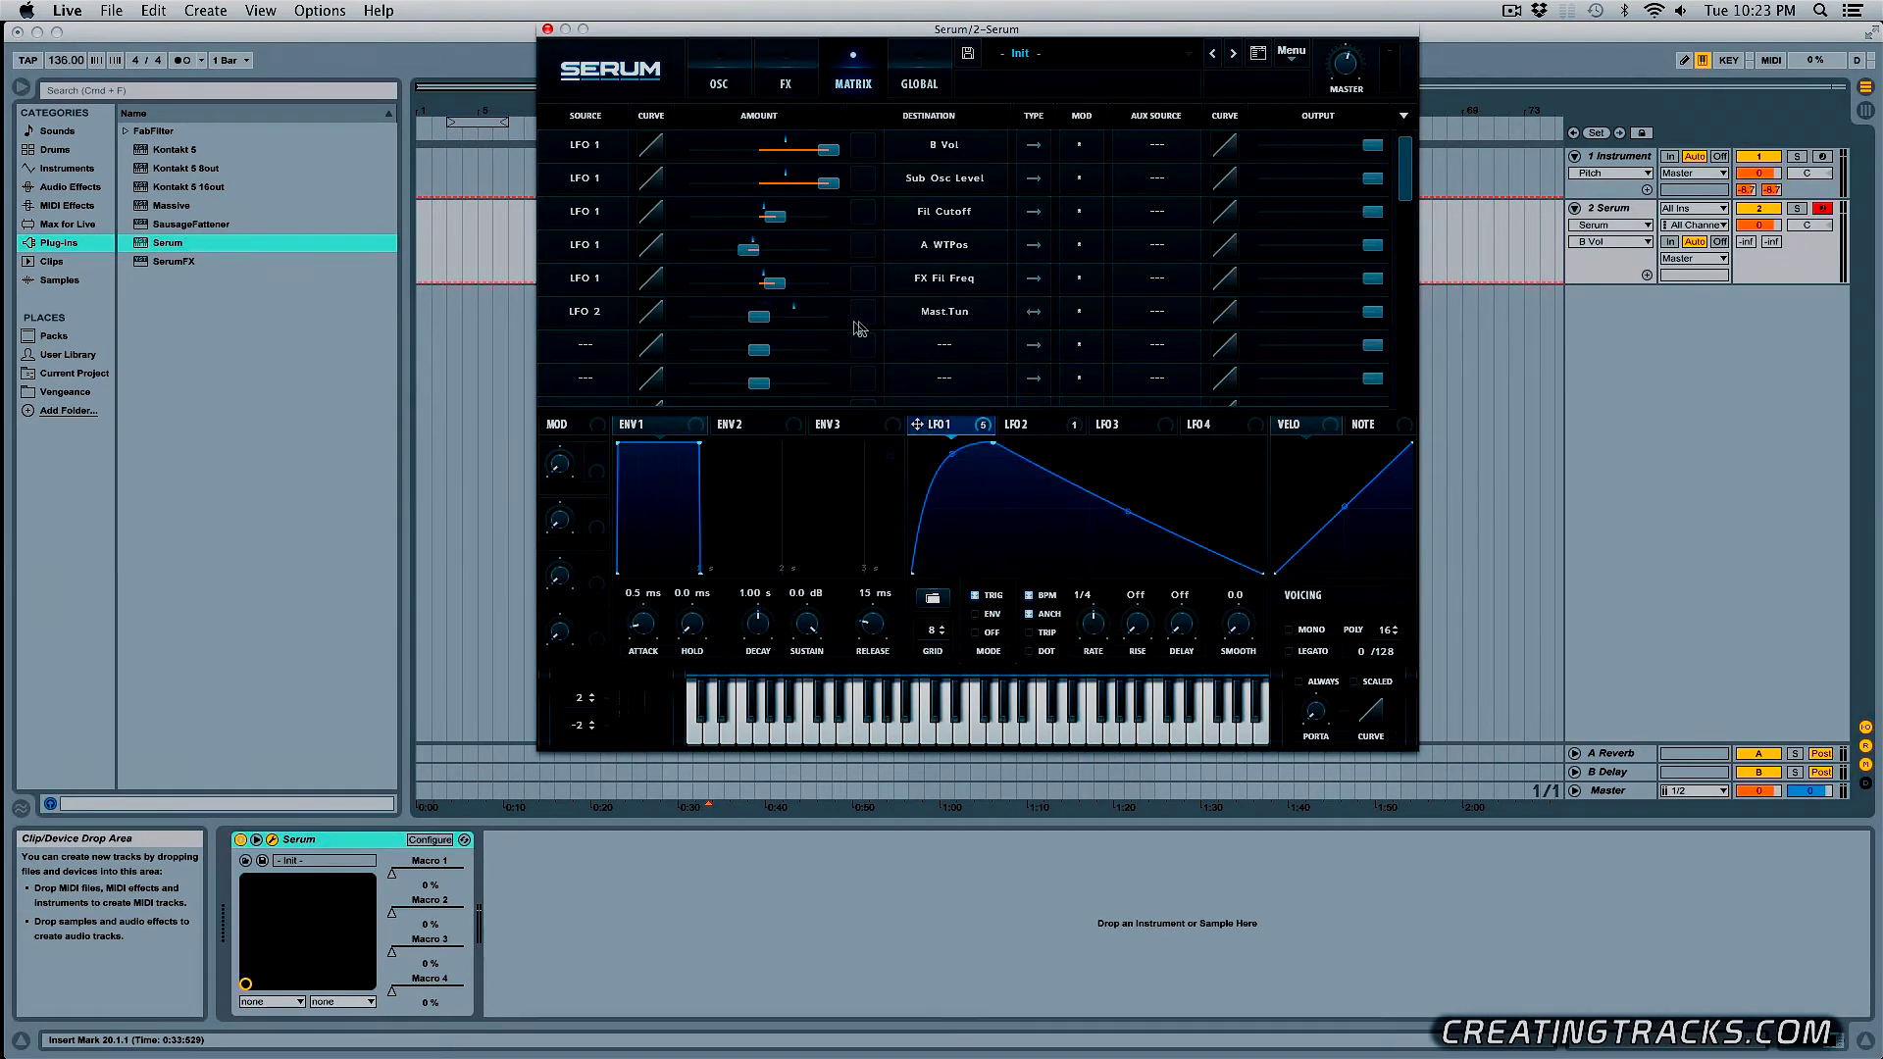
pyautogui.click(1023, 426)
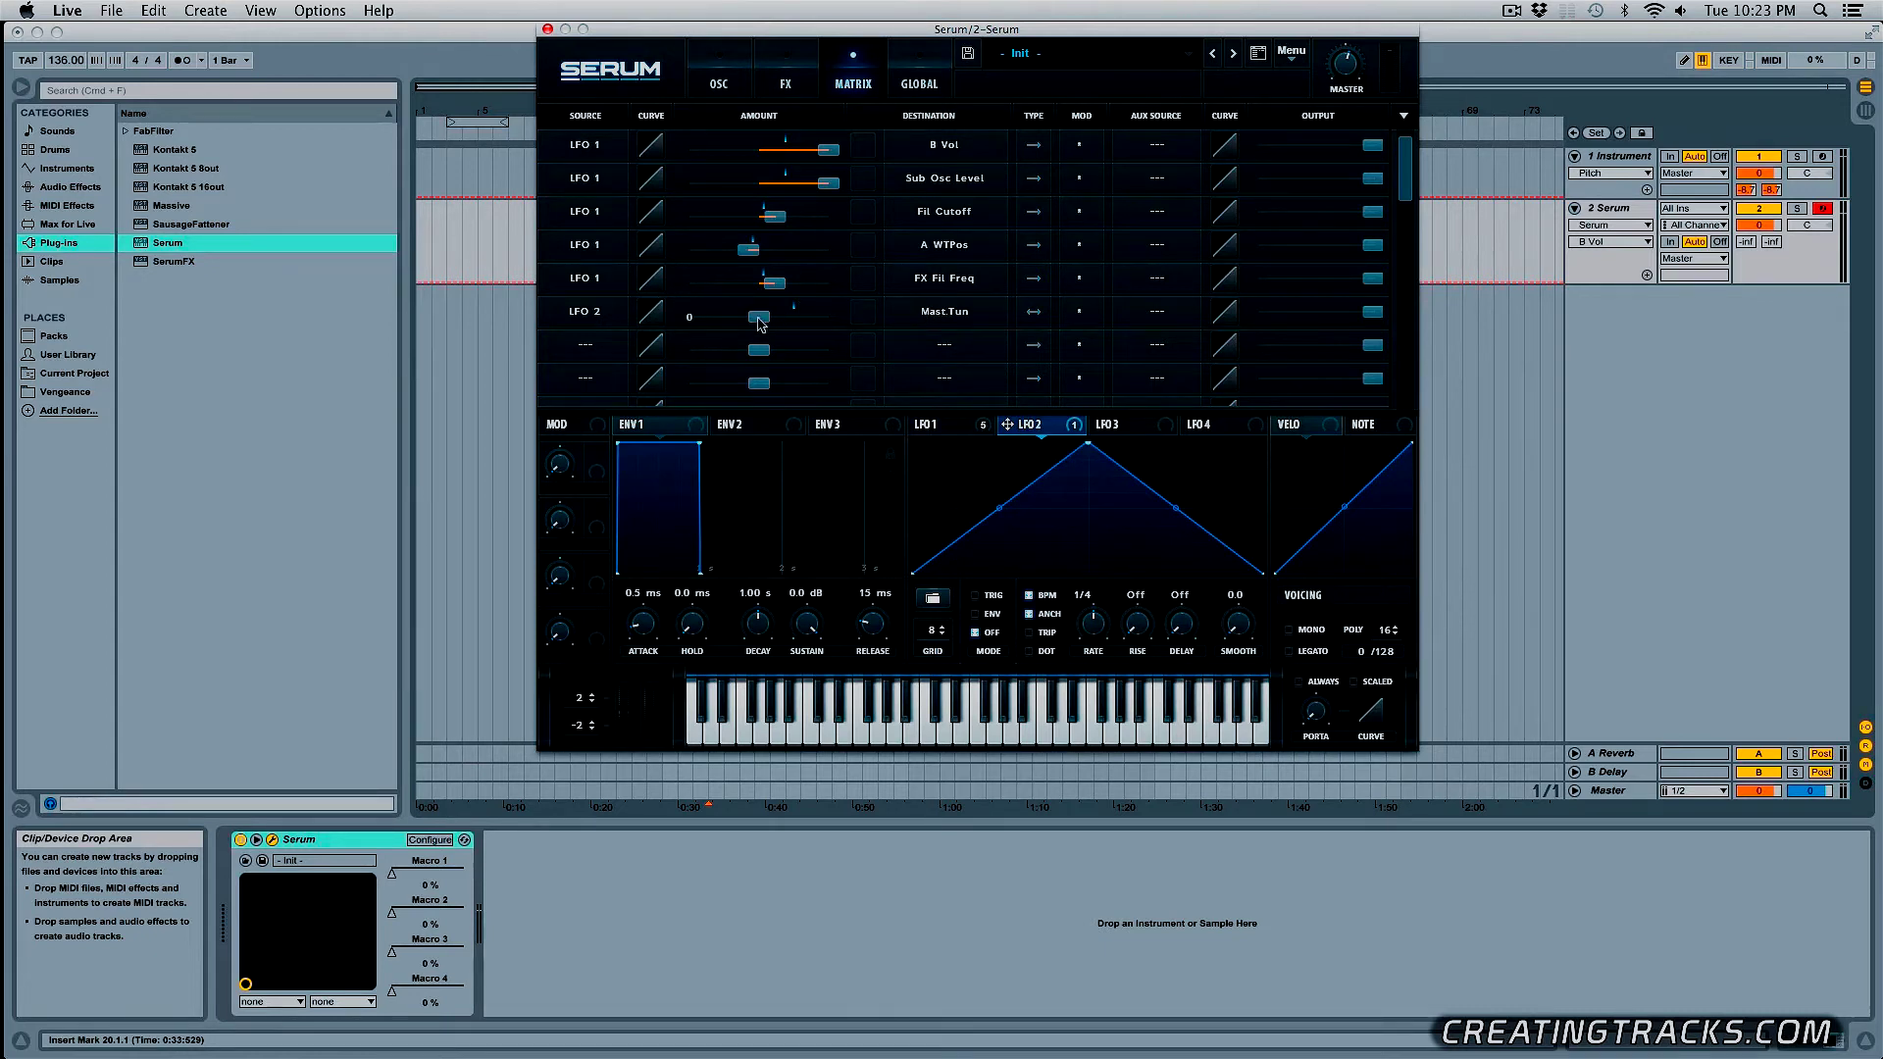
# - Turn on TRIG for LFO 2 and reshape it into a fast curved rise with a long fall
pyautogui.moveTo(758, 319)
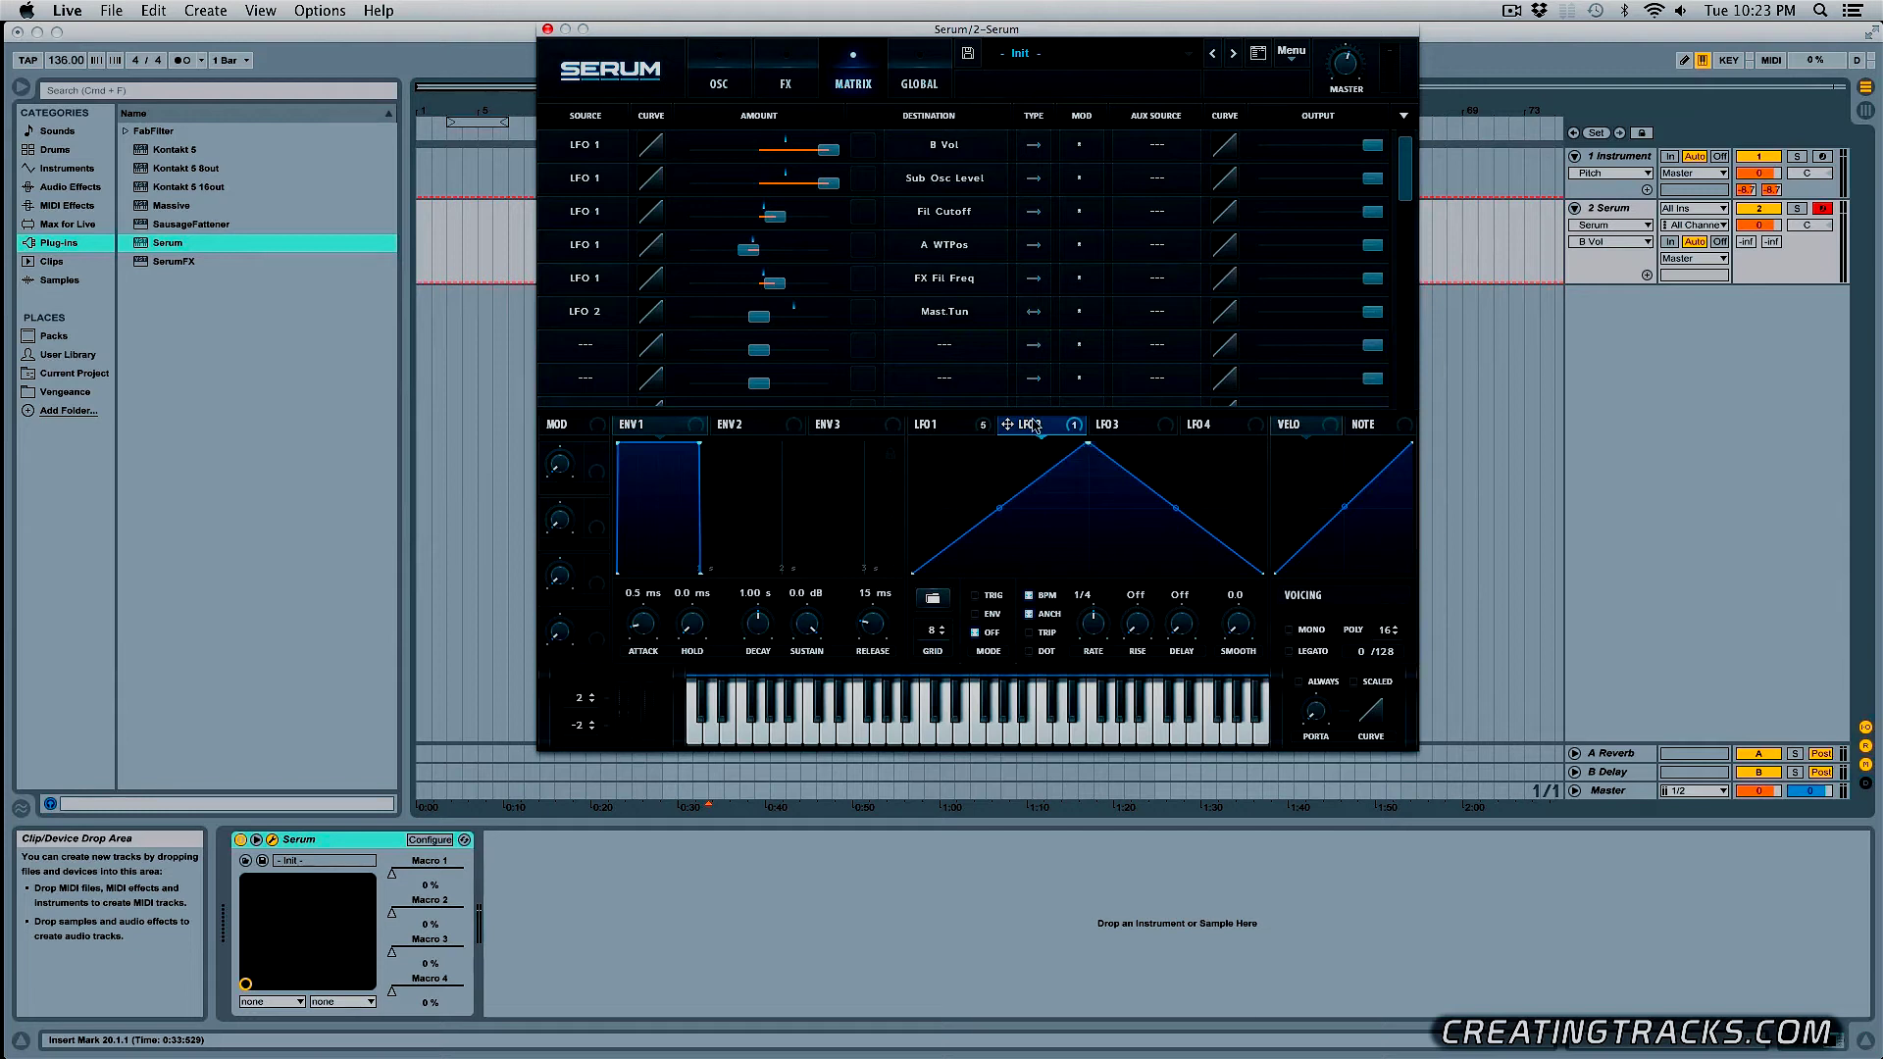
pyautogui.click(975, 596)
pyautogui.moveTo(1086, 444); pyautogui.dragTo(944, 424)
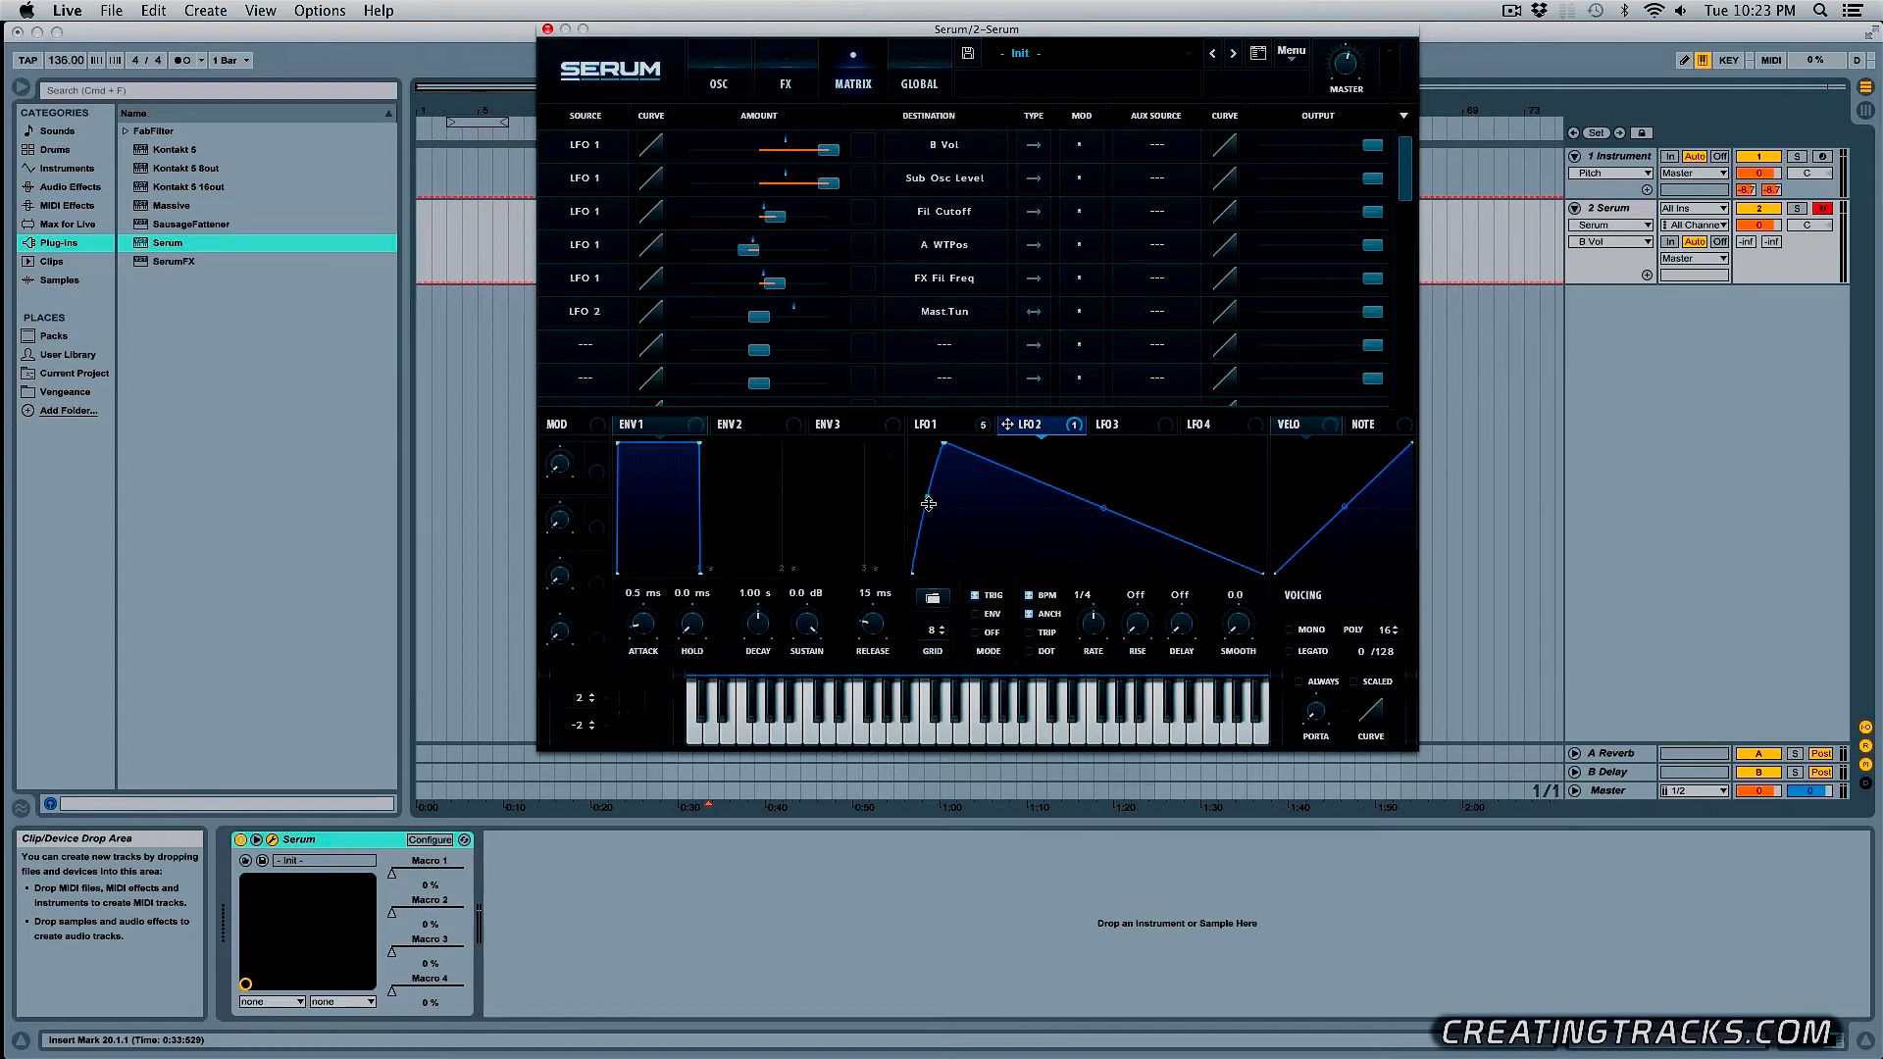
pyautogui.moveTo(929, 491); pyautogui.dragTo(928, 479)
# - Set LFO 2's master-tune amount to -8 and its rate to bar, auditioning the pitch drop
pyautogui.moveTo(758, 323)
pyautogui.mouseDown()
pyautogui.moveTo(784, 321)
pyautogui.moveTo(763, 324)
pyautogui.mouseUp()
pyautogui.press('f')
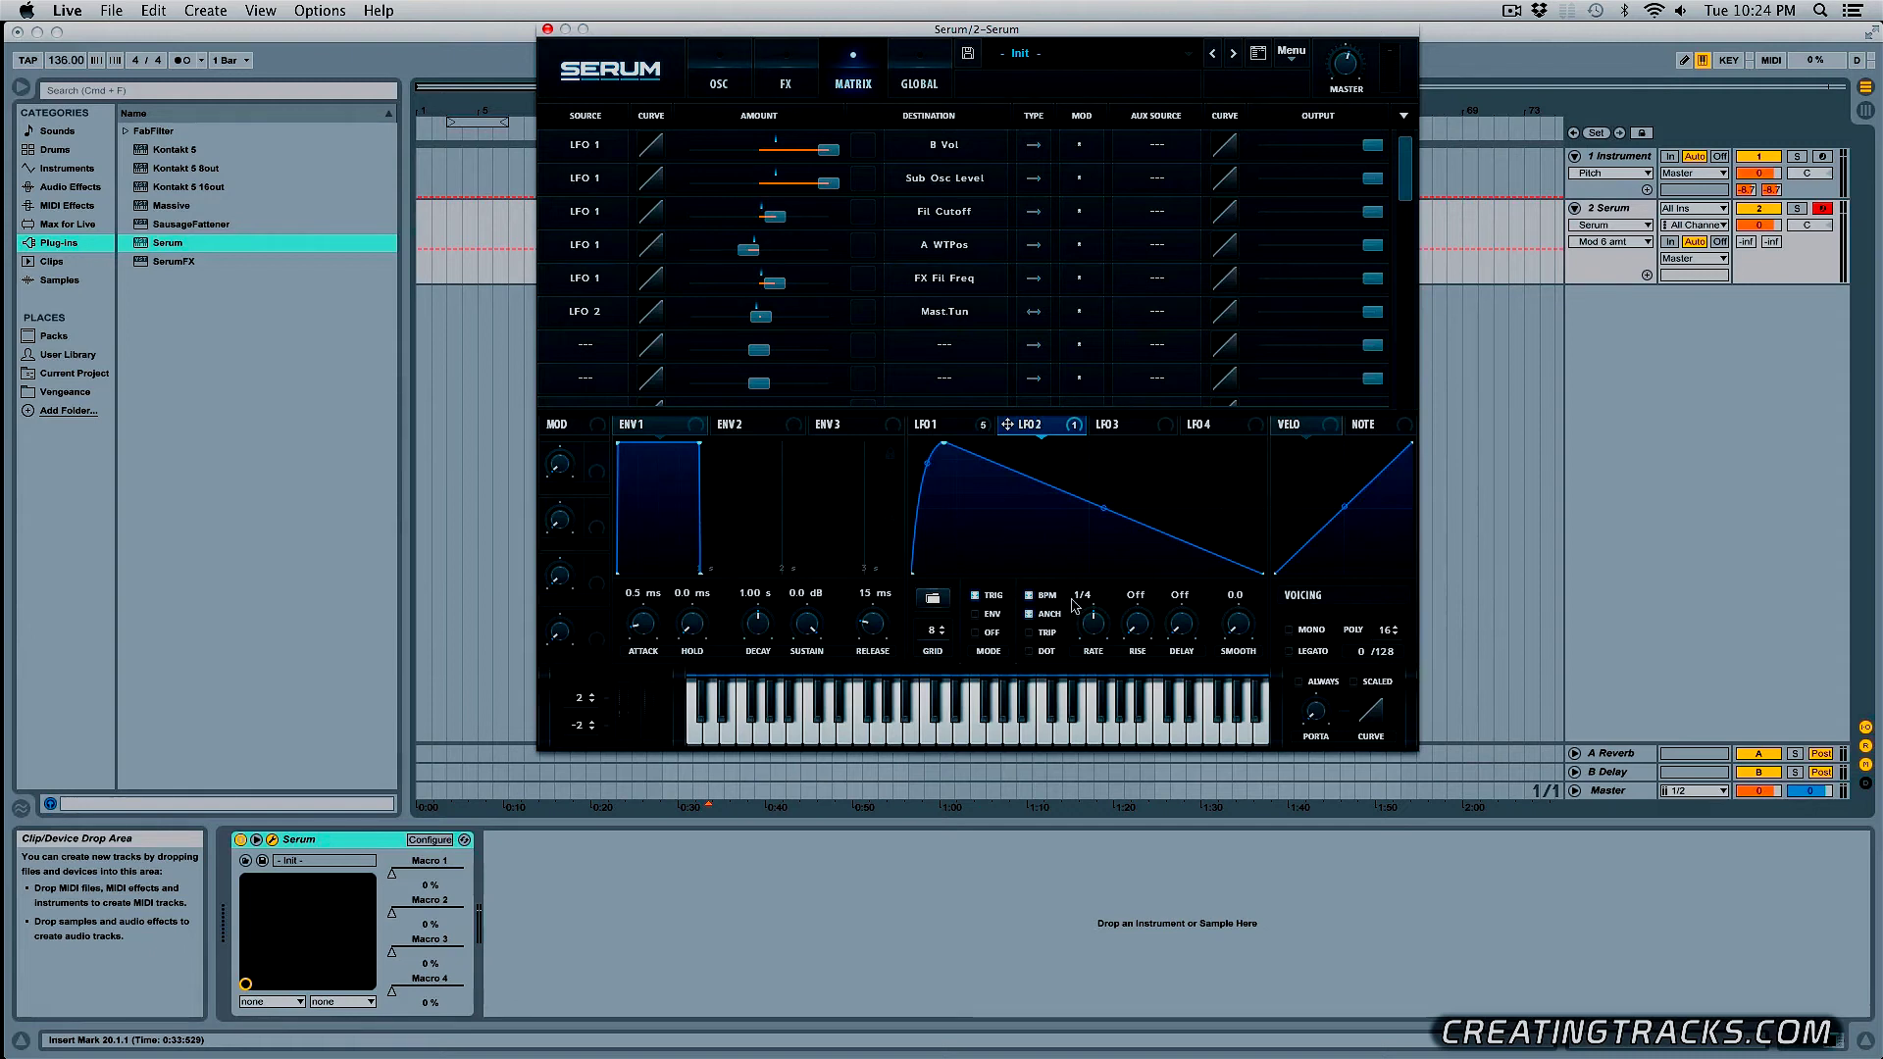
pyautogui.moveTo(1090, 622); pyautogui.dragTo(1106, 645)
pyautogui.press('f')
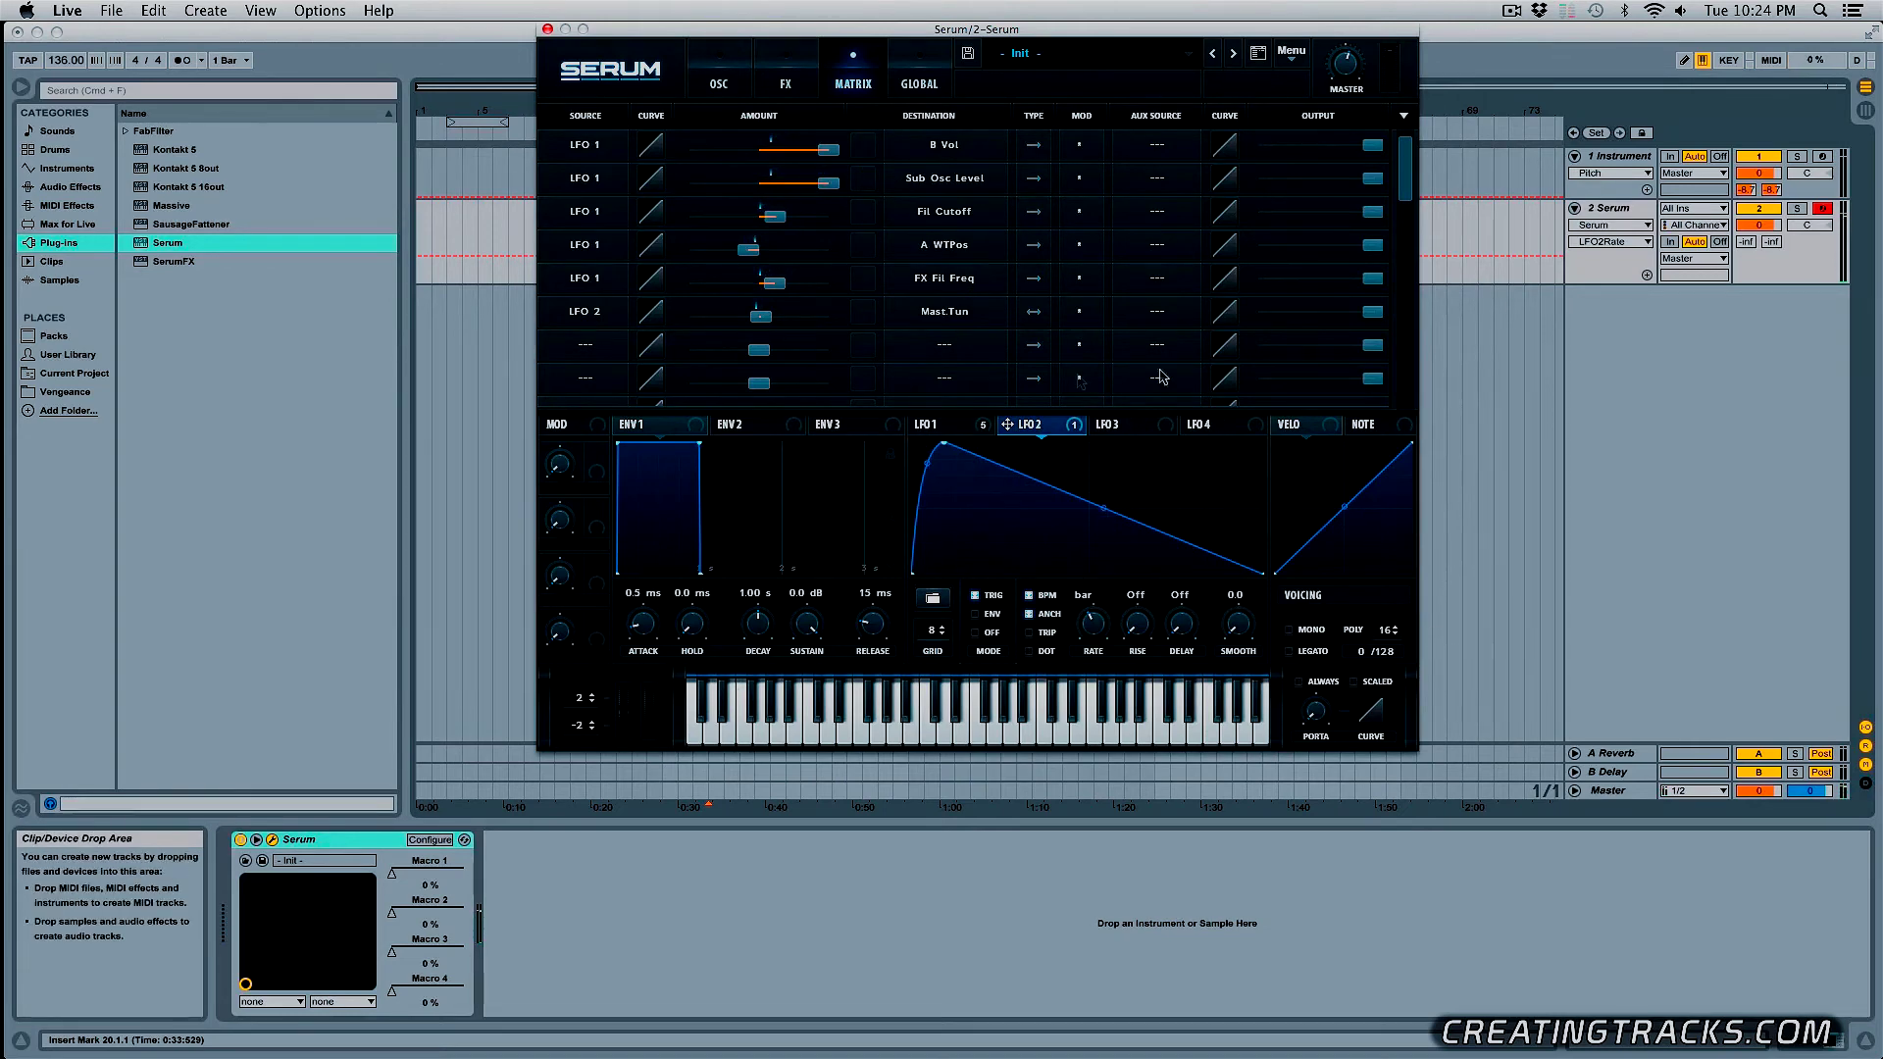
pyautogui.click(719, 87)
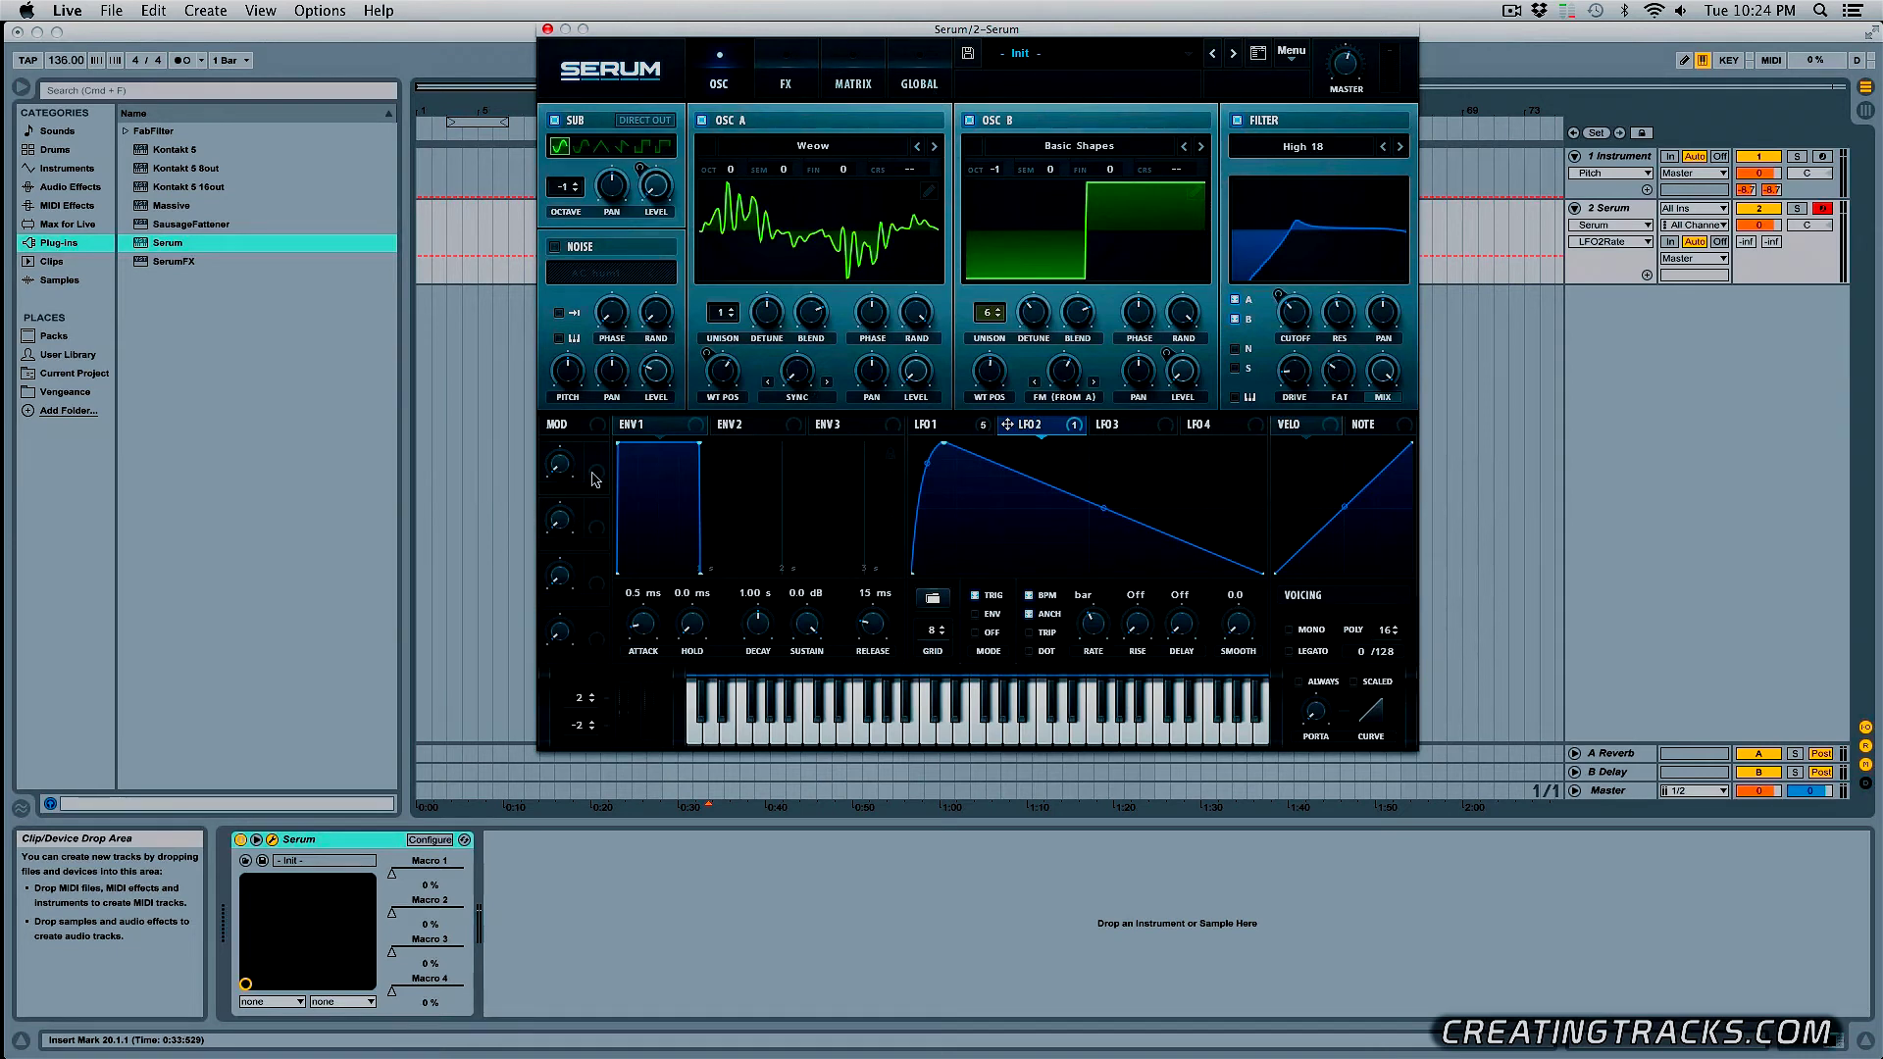
# - Reset Macro 1 to 0% and rename it 'Lfo Rate'
pyautogui.click(560, 466)
pyautogui.moveTo(574, 450); pyautogui.dragTo(573, 468)
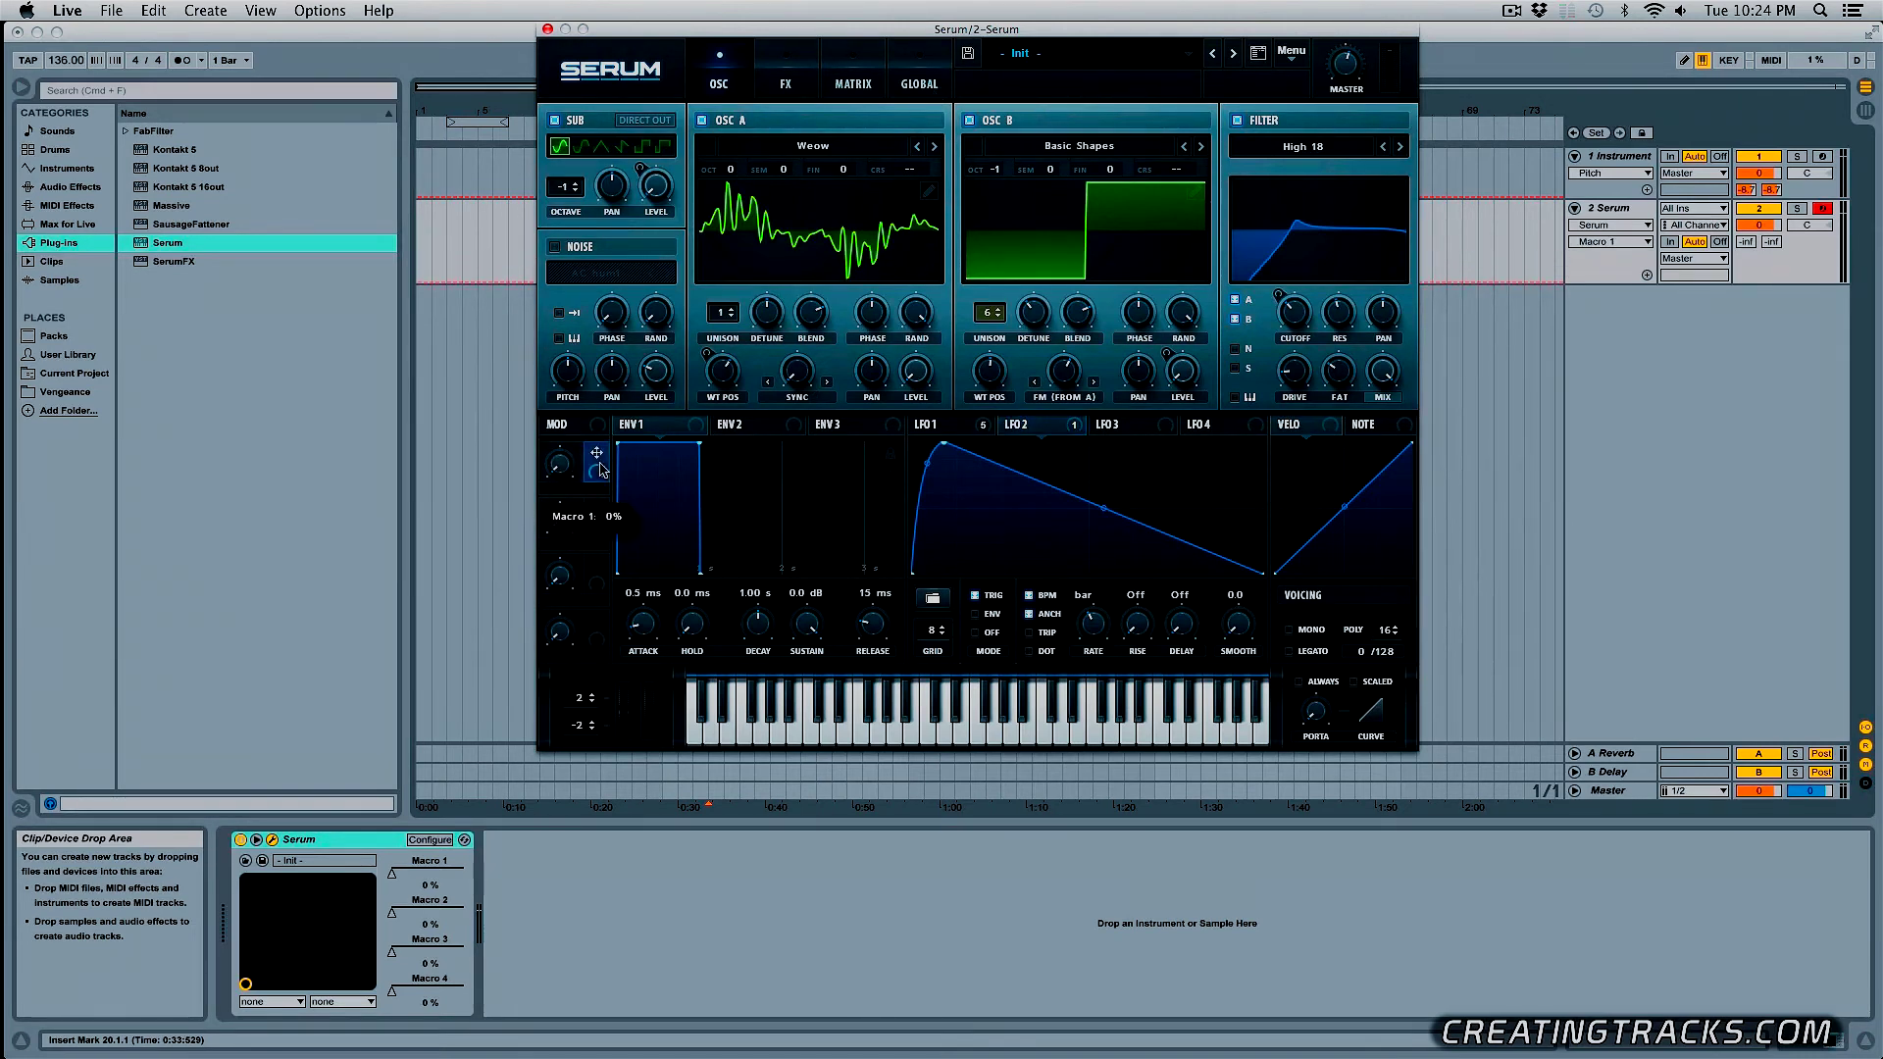
pyautogui.click(925, 426)
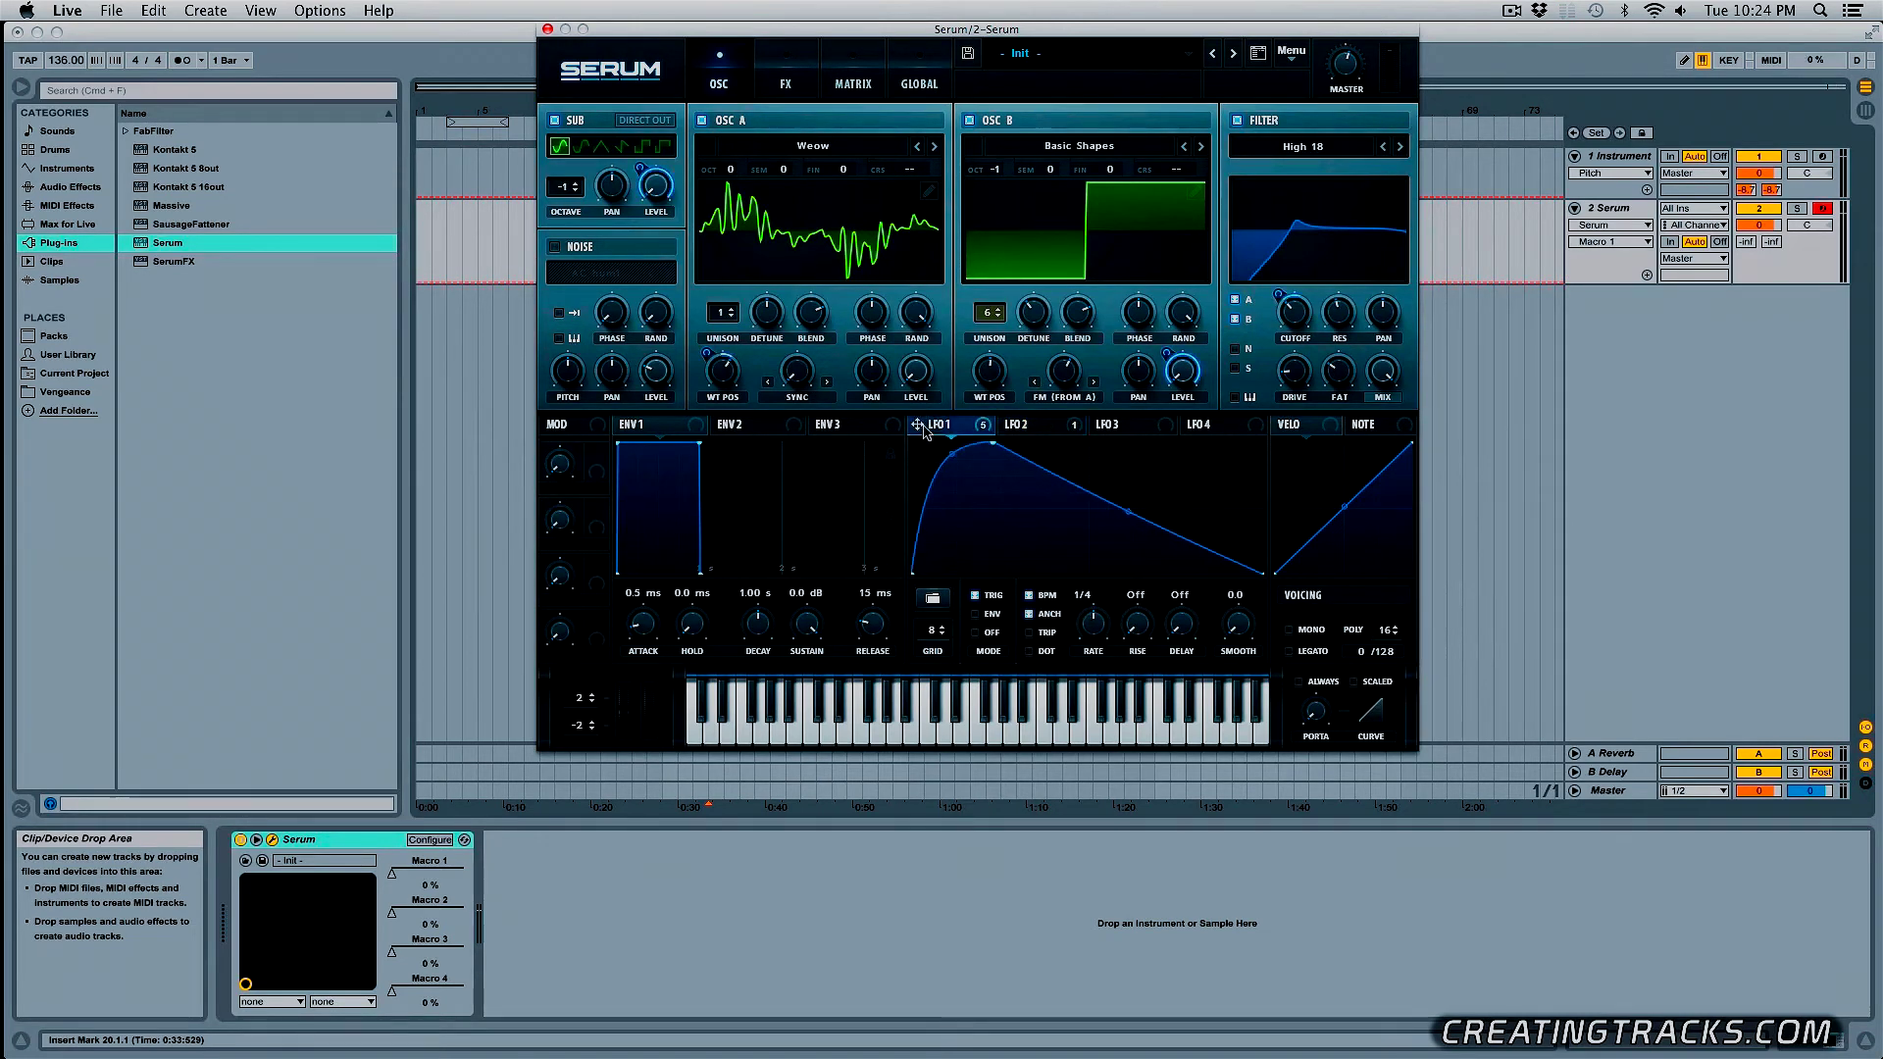
pyautogui.doubleClick(577, 489)
pyautogui.write('Lfo Rate')
pyautogui.press('Return')
# - Assign the LFO RATE macro to LFO 1's rate and test it by turning it up
pyautogui.moveTo(918, 423); pyautogui.dragTo(1079, 650)
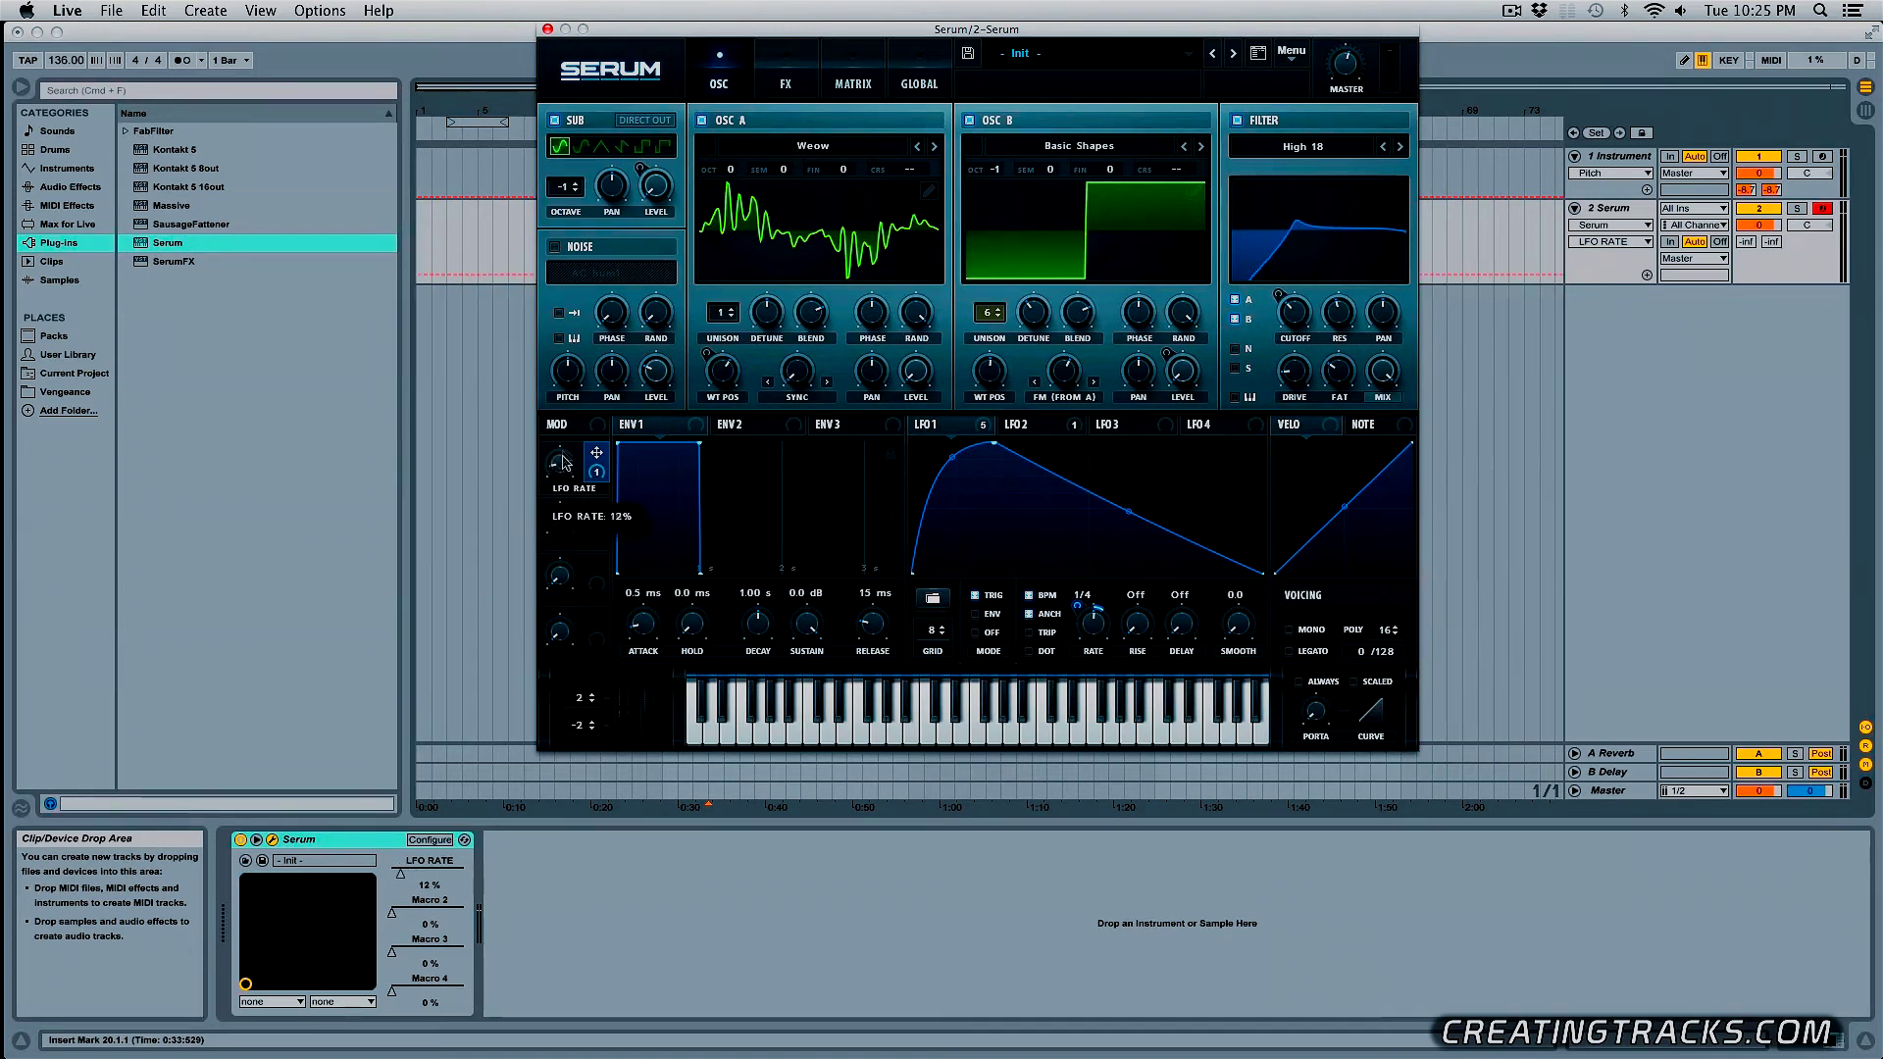
pyautogui.moveTo(565, 480); pyautogui.dragTo(586, 530)
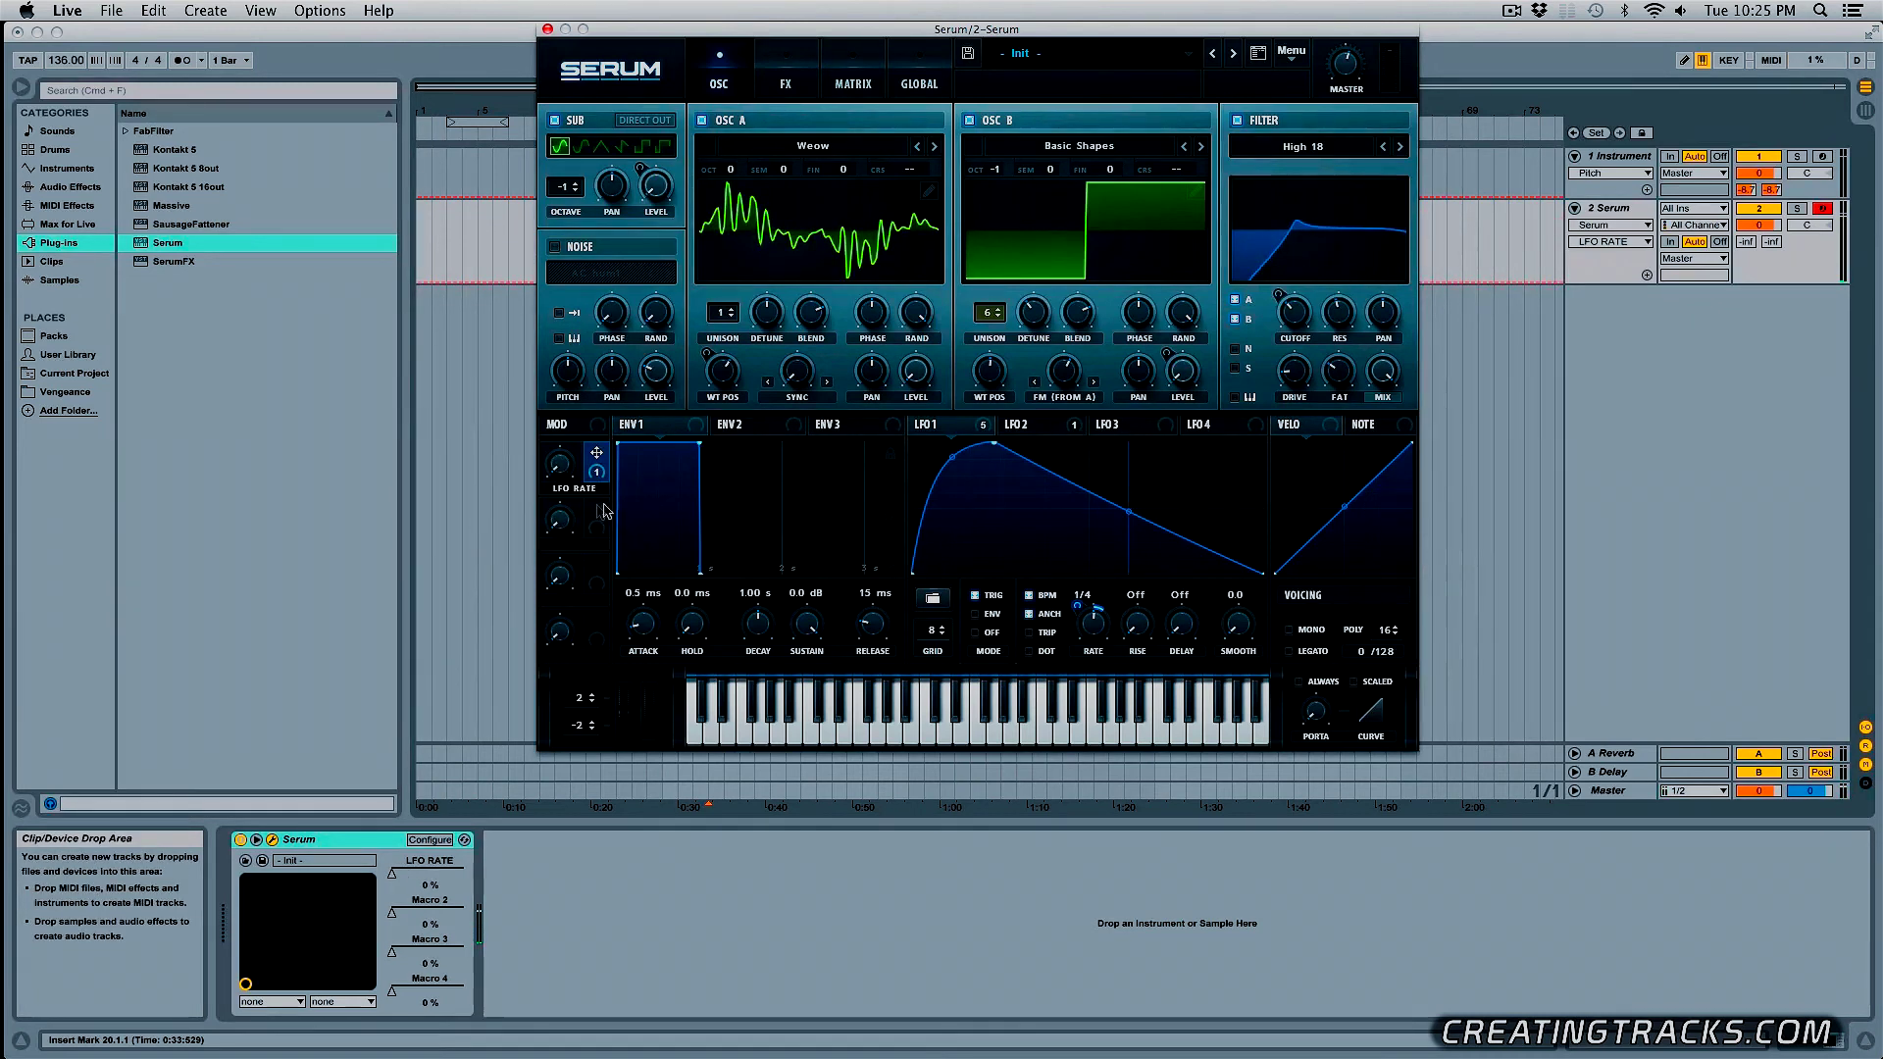
pyautogui.doubleClick(573, 545)
# - Name Macro 2 'Pitch', link it to OSC A's warp, and raise it to hear the effect
pyautogui.write('Pitch')
pyautogui.press('Return')
pyautogui.moveTo(595, 514)
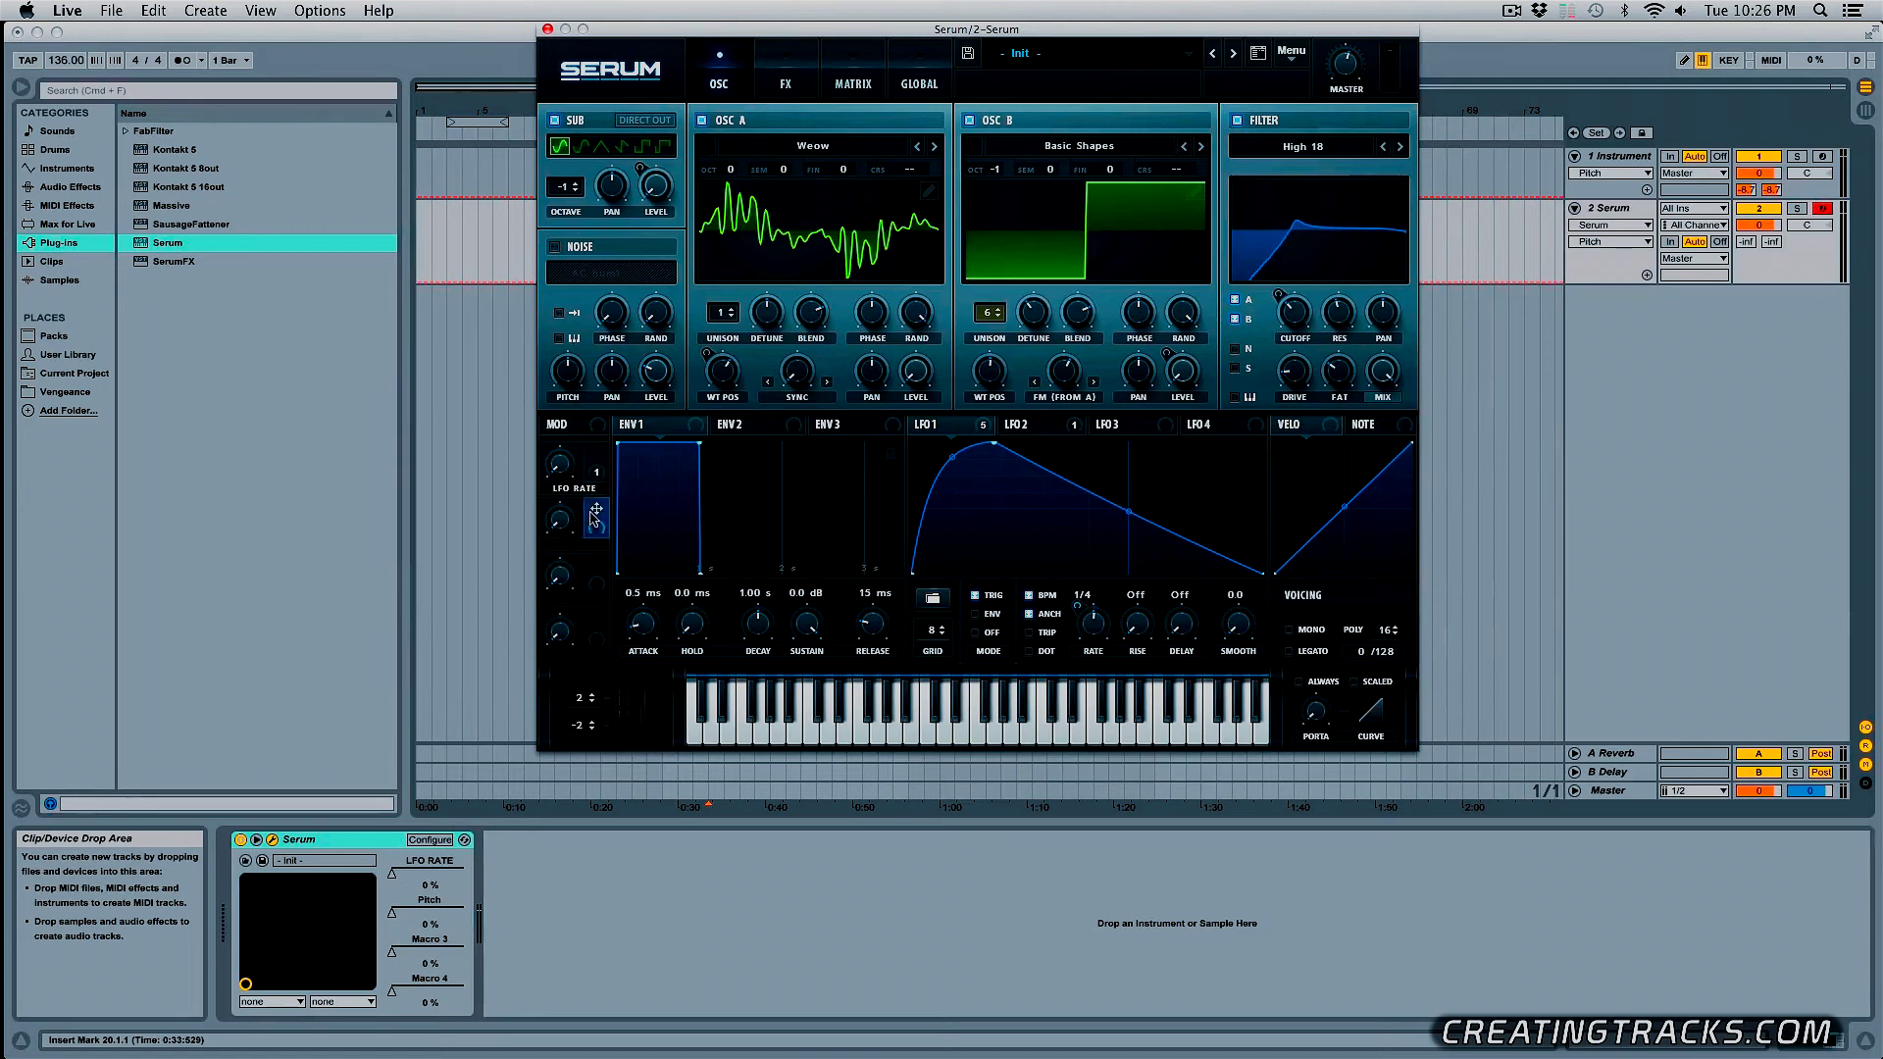
pyautogui.moveTo(597, 511); pyautogui.dragTo(781, 383)
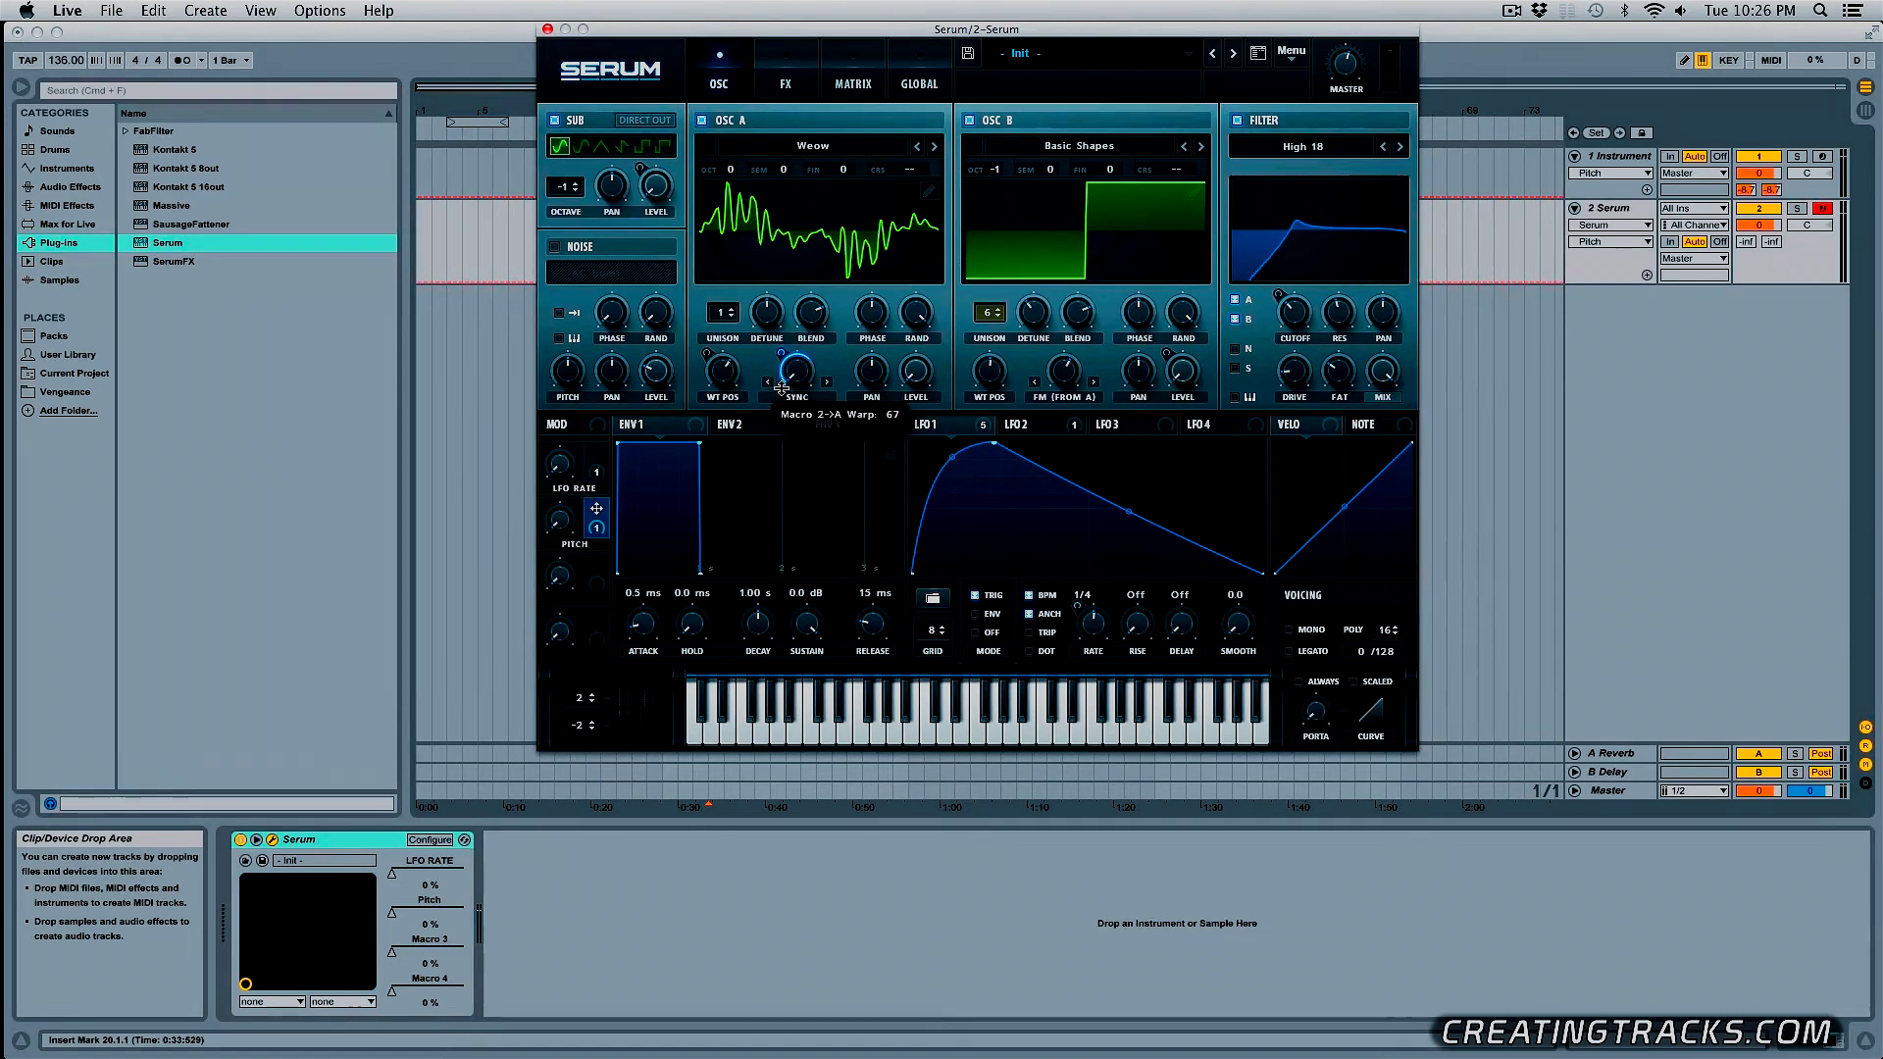
pyautogui.moveTo(560, 519); pyautogui.dragTo(597, 572)
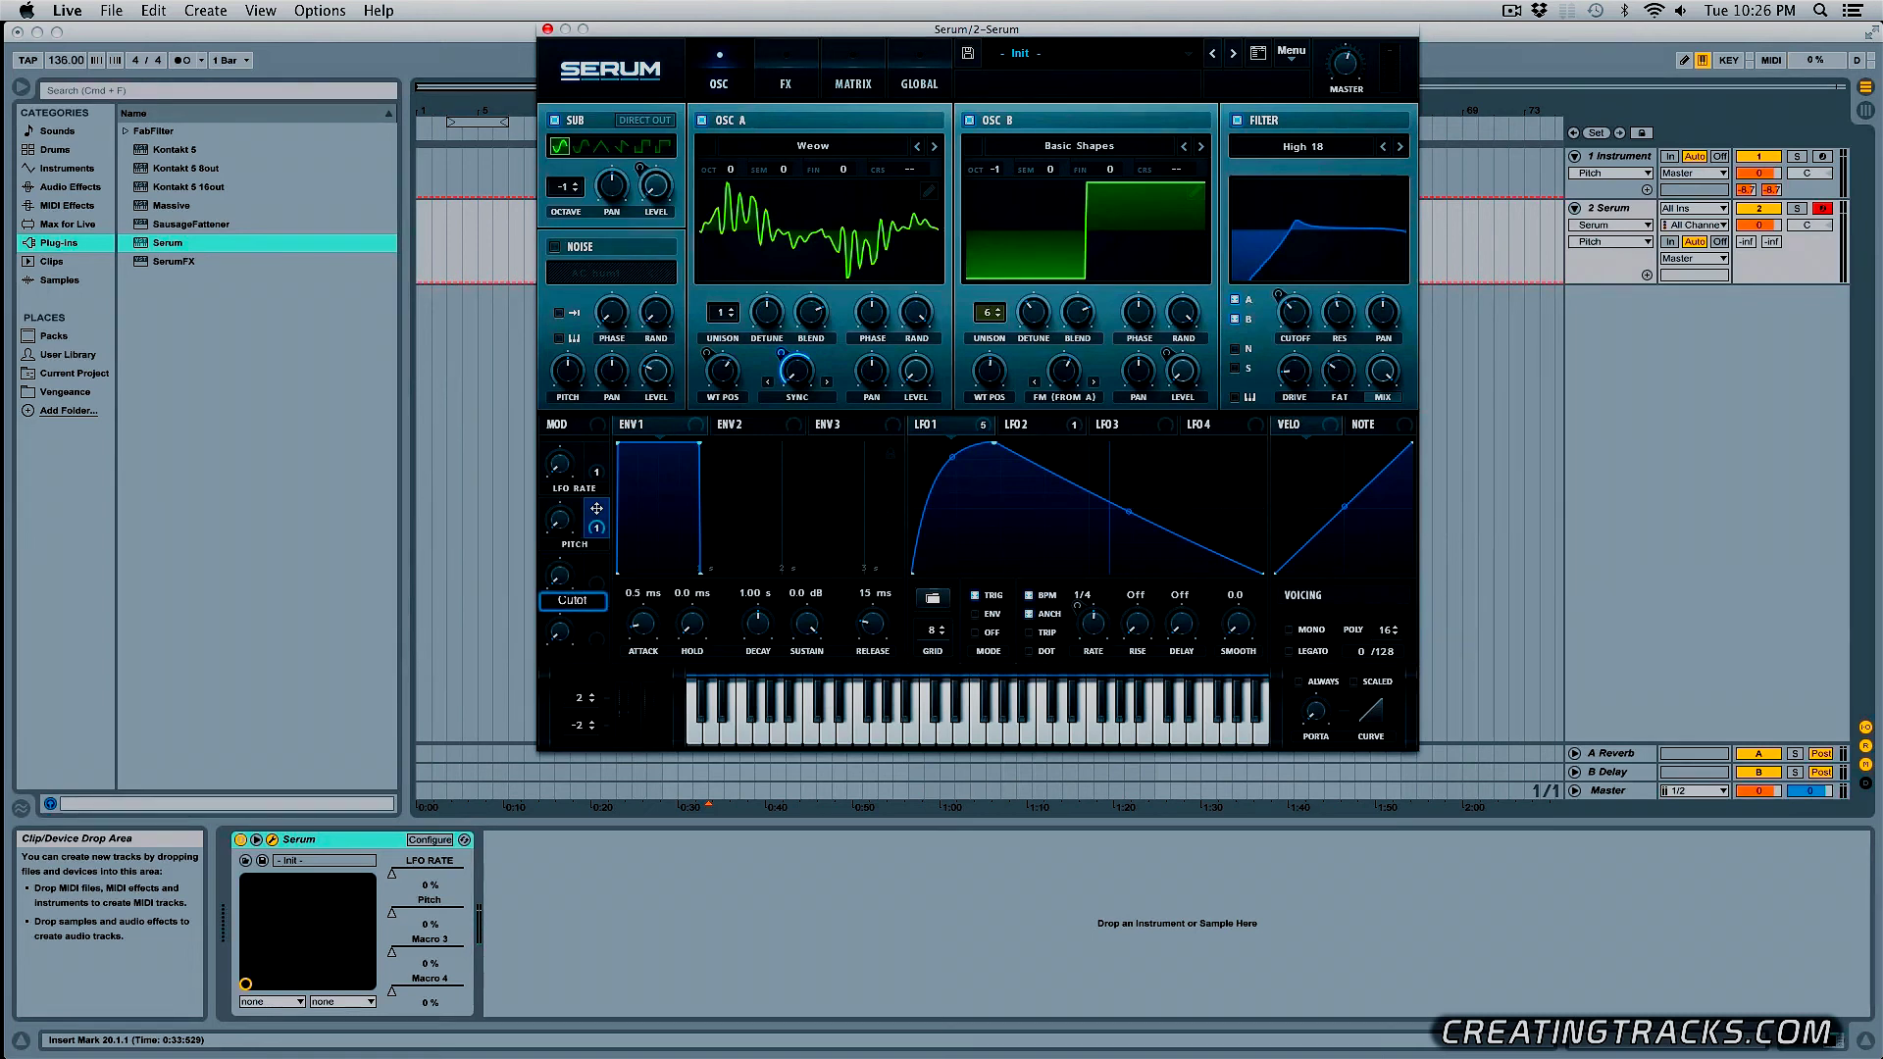
# - Name Macro 3 'Cutoff', link it to the filter cutoff, and raise it to test
pyautogui.write('f')
pyautogui.press('Return')
pyautogui.moveTo(596, 564); pyautogui.dragTo(1295, 304)
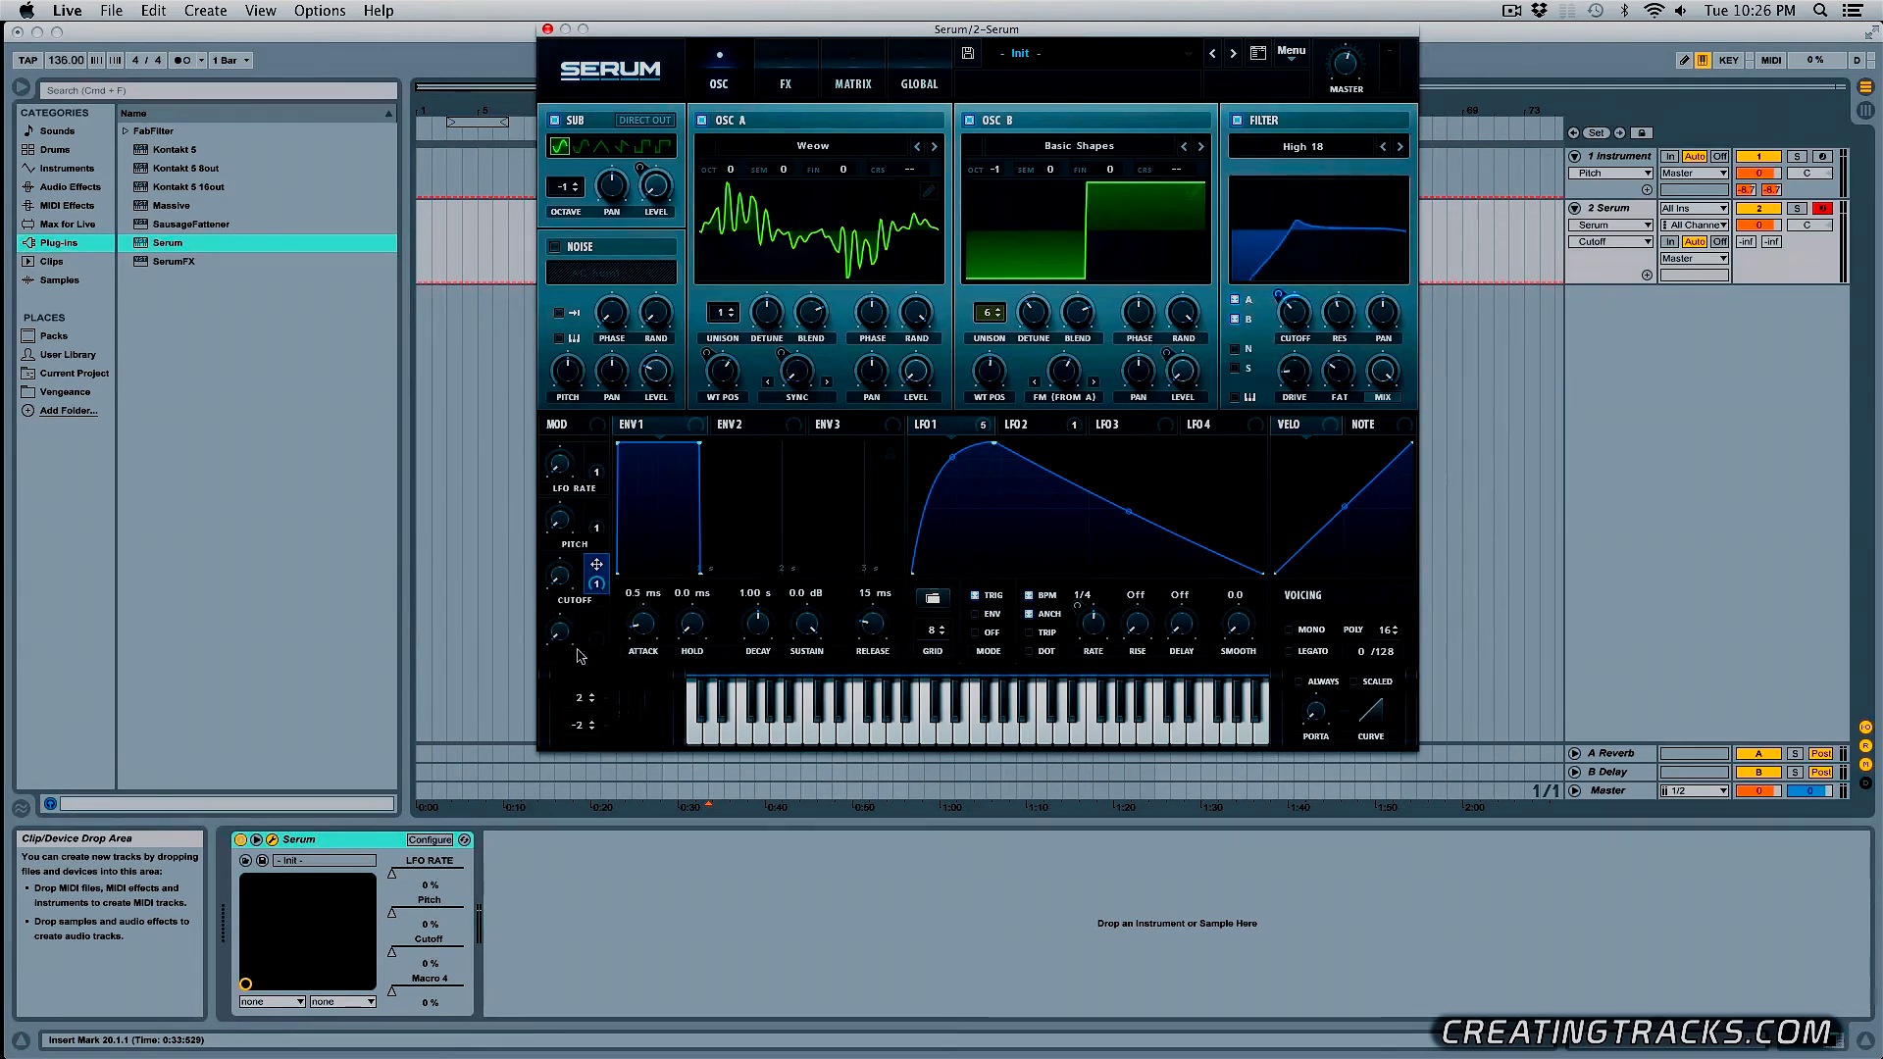
pyautogui.moveTo(559, 580); pyautogui.dragTo(1084, 645)
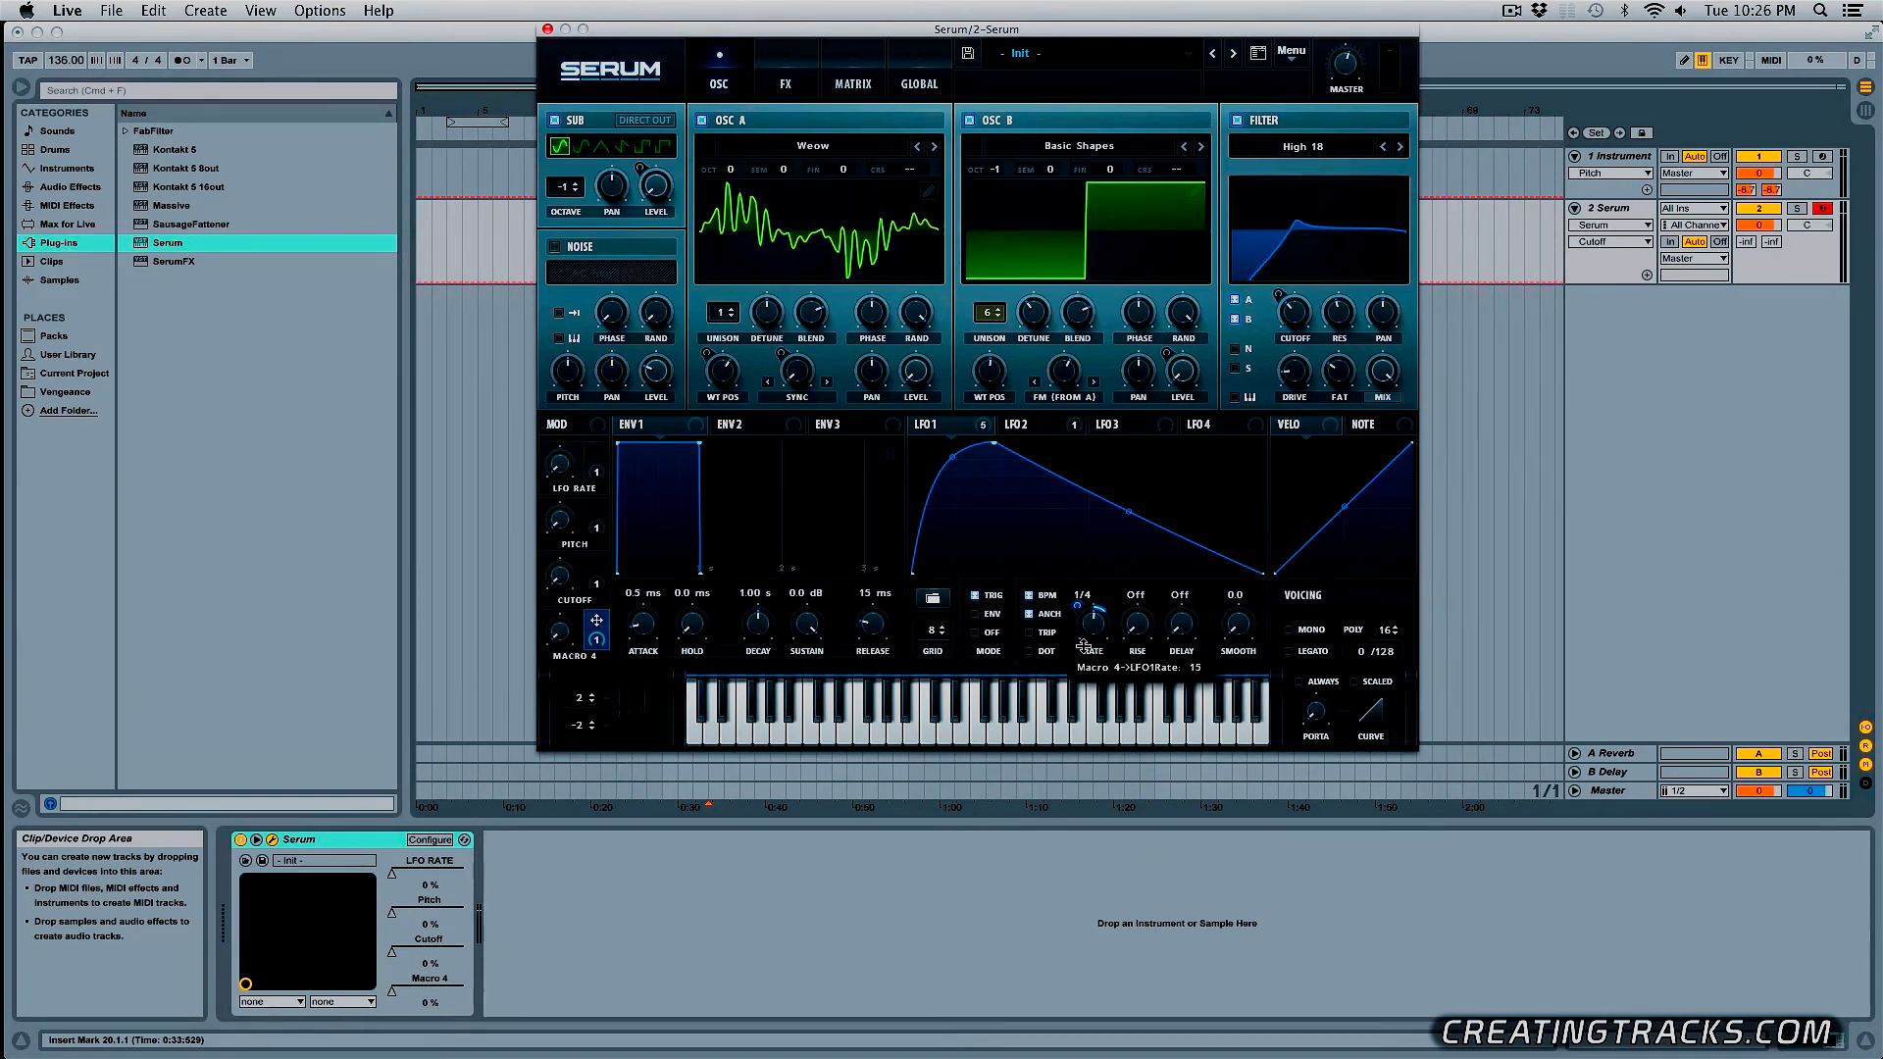
# - Link Macro 4 to OSC A's warp, OSC A's wavetable position and the filter cutoff
pyautogui.moveTo(604, 628); pyautogui.dragTo(797, 376)
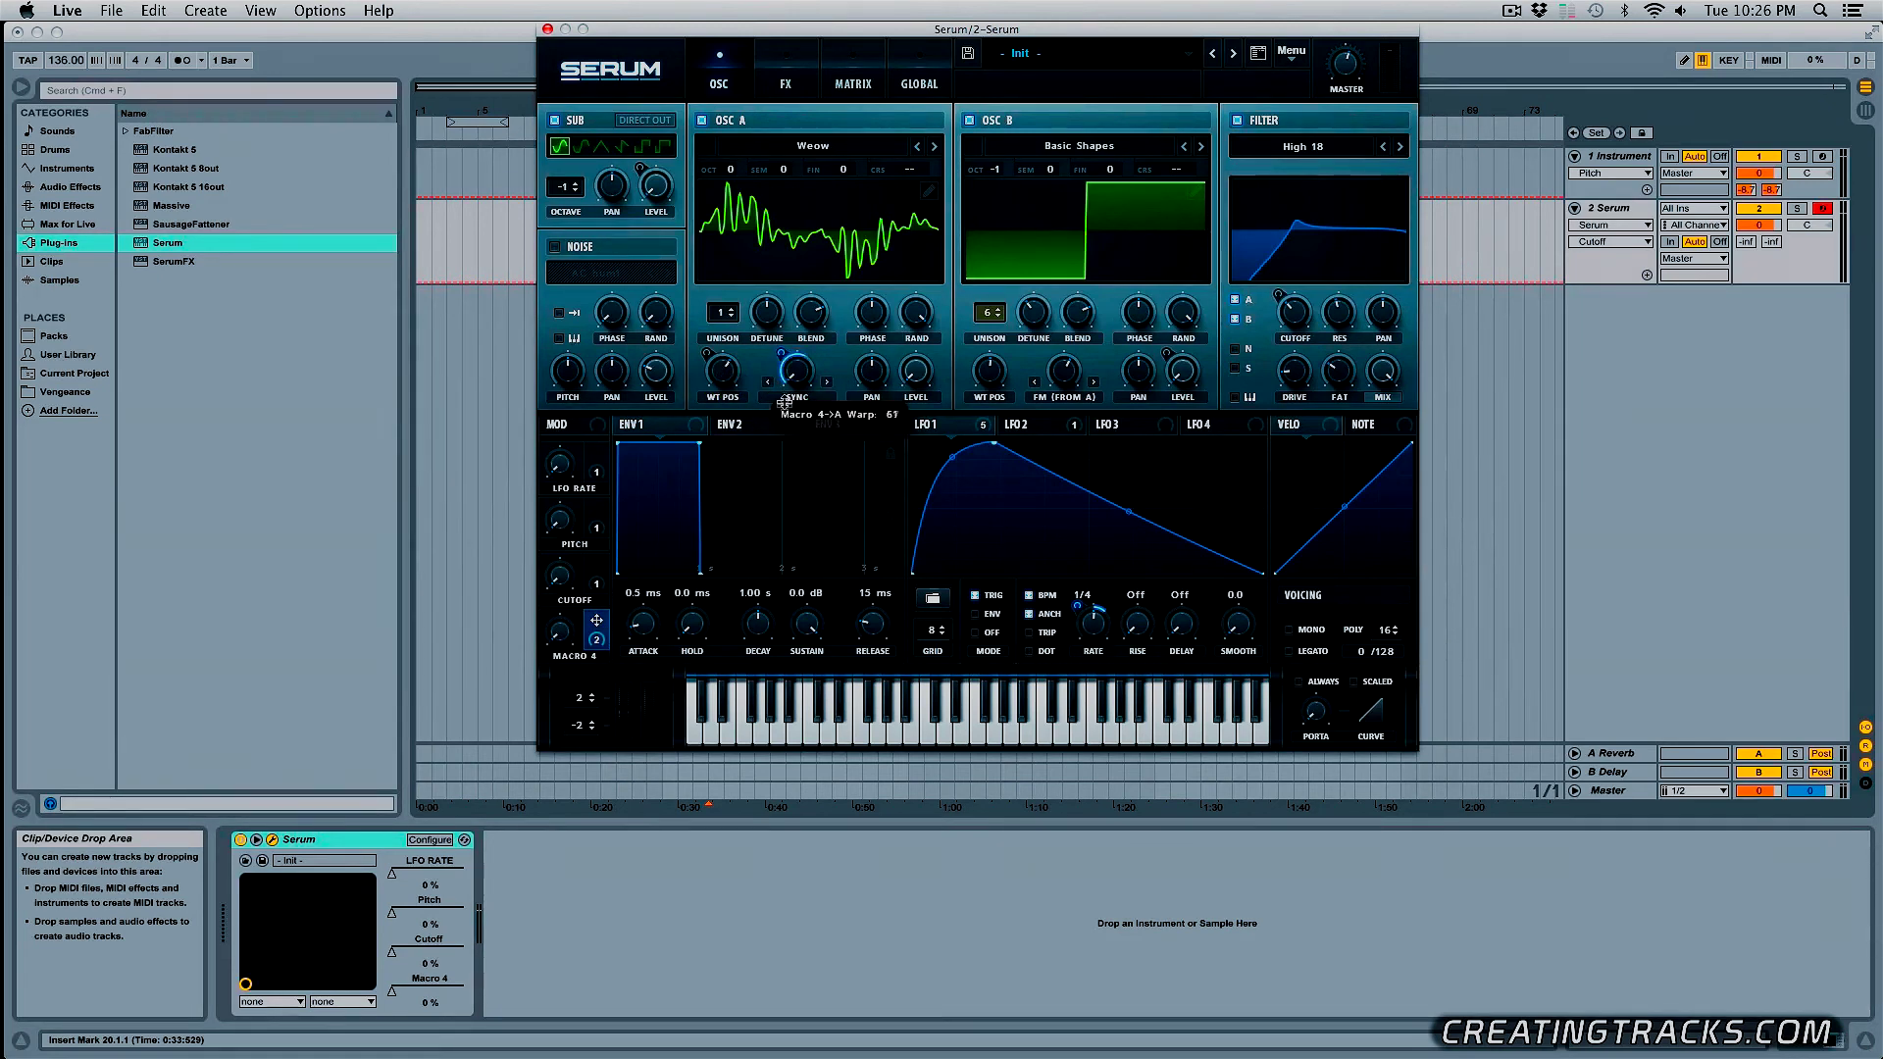
pyautogui.moveTo(596, 619); pyautogui.dragTo(709, 397)
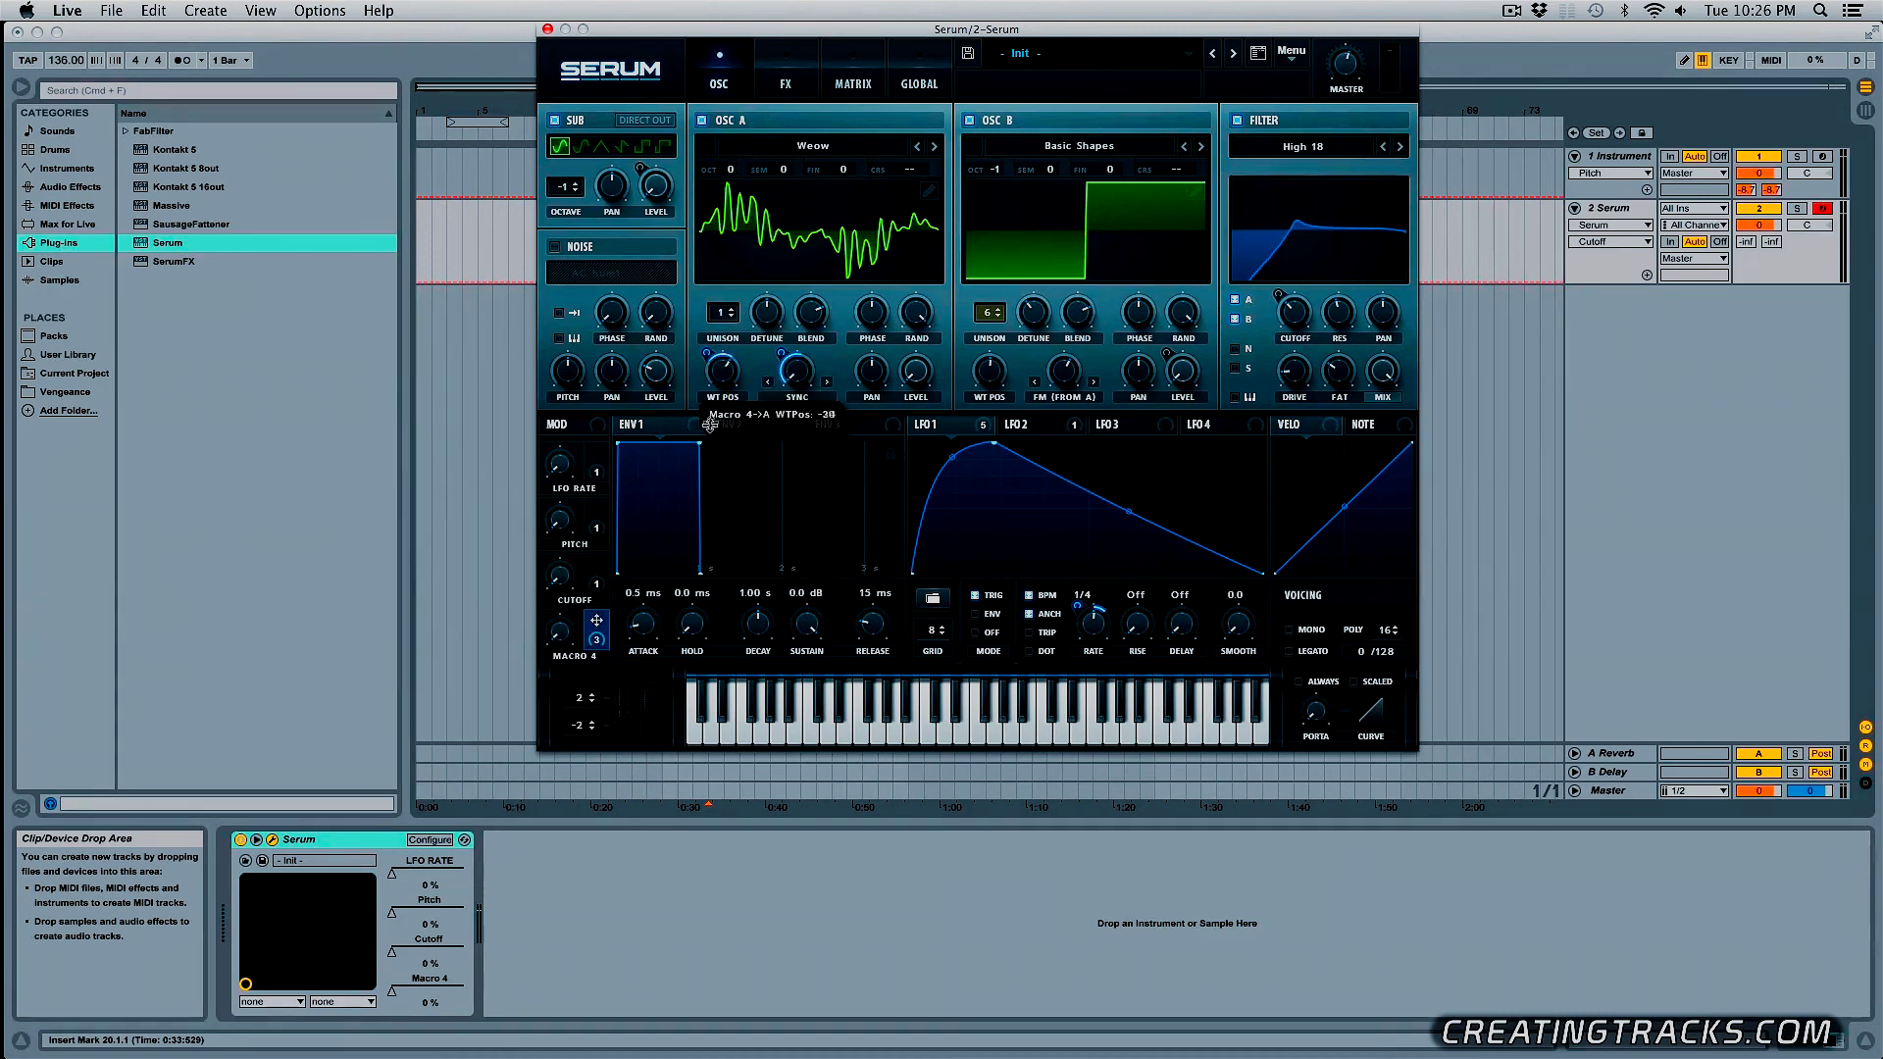
pyautogui.moveTo(596, 620); pyautogui.dragTo(1279, 357)
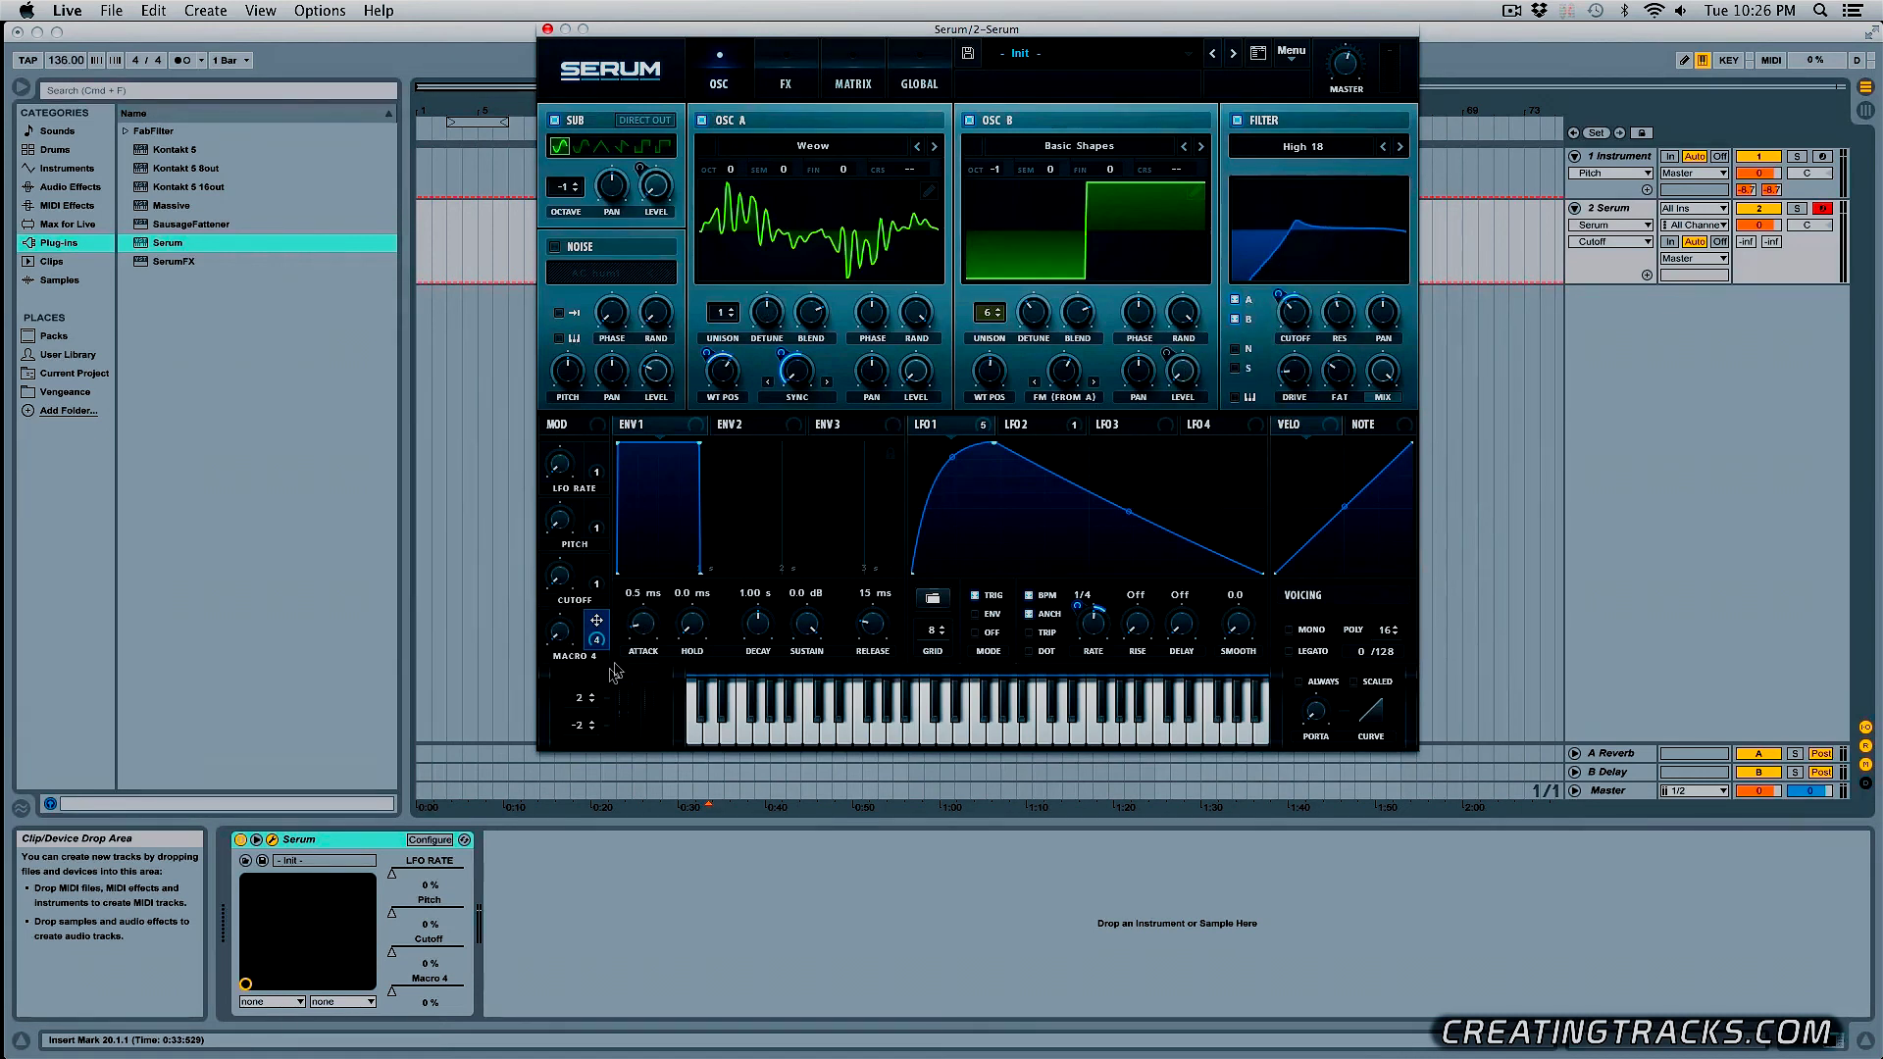
# - Sweep Macro 4 up to about 71%, Pitch to 56%, and raise Cutoff while playing
pyautogui.moveTo(577, 639); pyautogui.dragTo(612, 562)
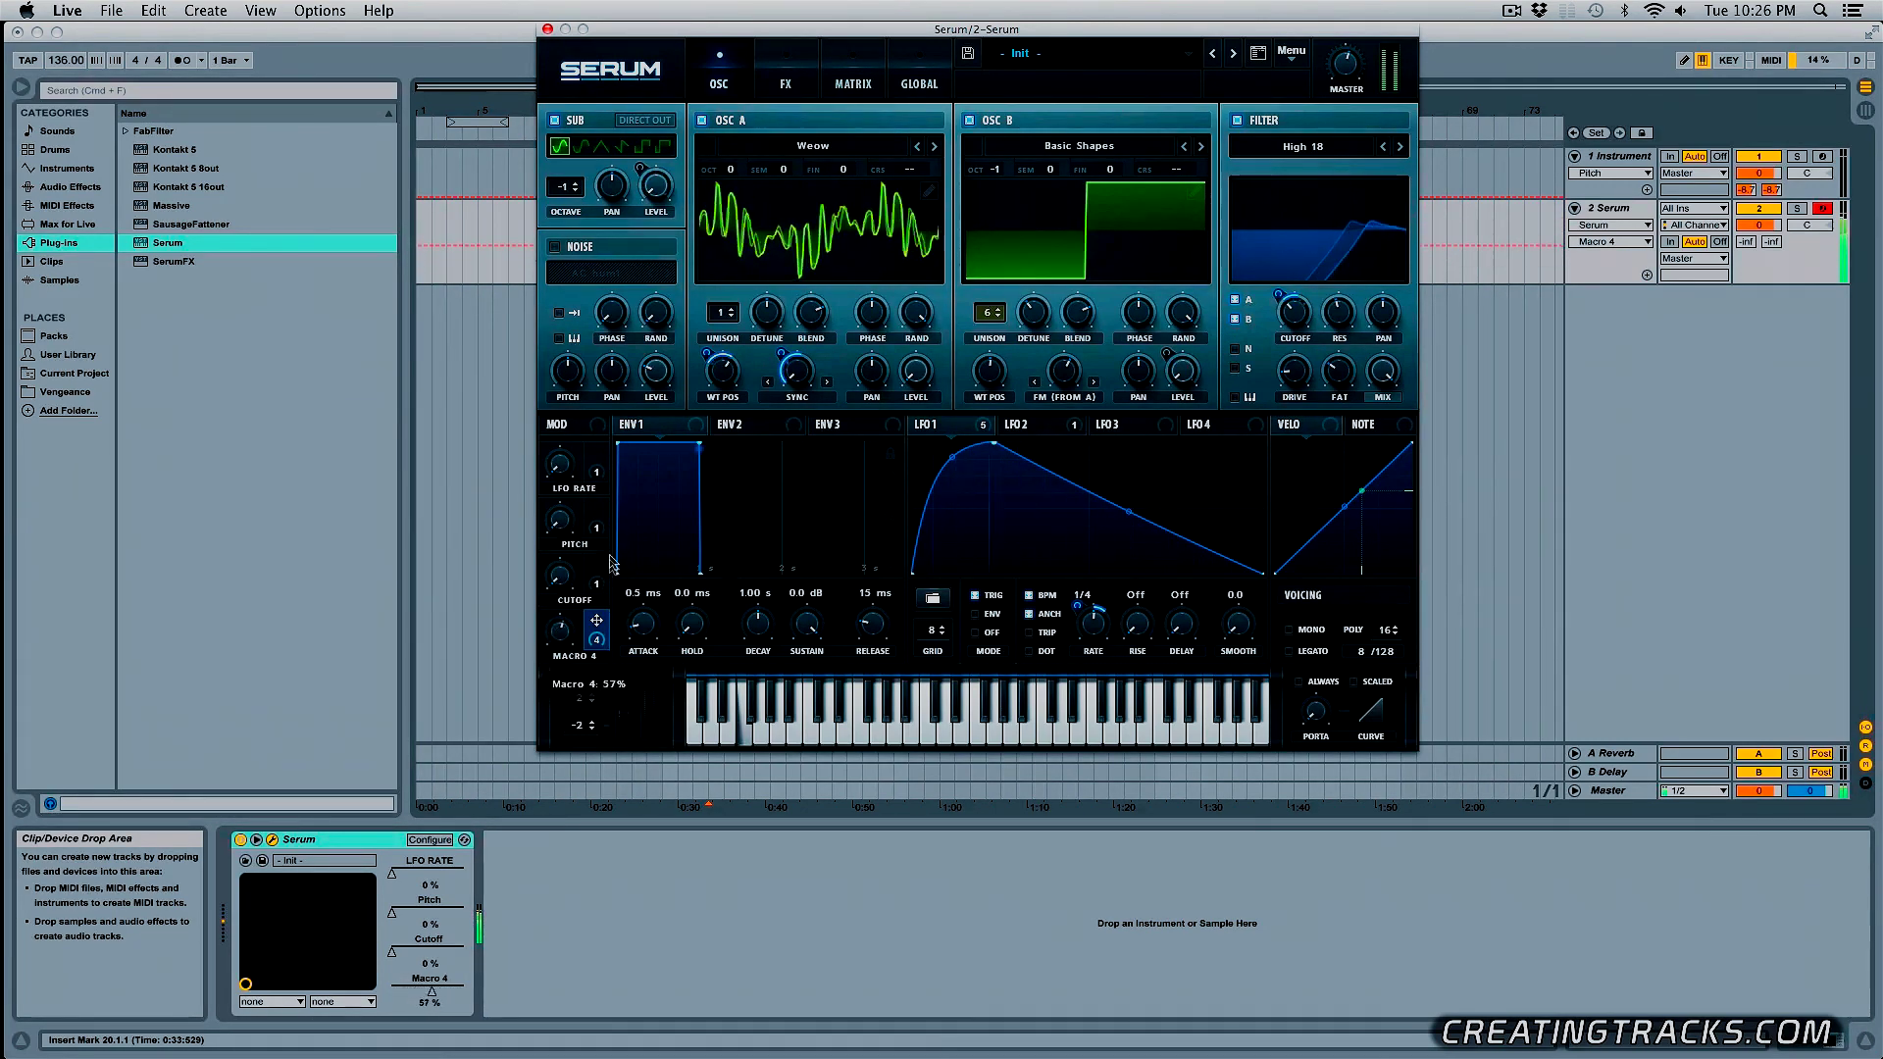
pyautogui.moveTo(621, 450); pyautogui.dragTo(631, 686)
pyautogui.moveTo(560, 520); pyautogui.dragTo(605, 375)
pyautogui.moveTo(561, 576); pyautogui.dragTo(552, 512)
# - Return Cutoff to 0% and Macro 4 to 3%, then move the Serum window lower
pyautogui.moveTo(560, 519); pyautogui.dragTo(567, 720)
pyautogui.moveTo(561, 631); pyautogui.dragTo(562, 621)
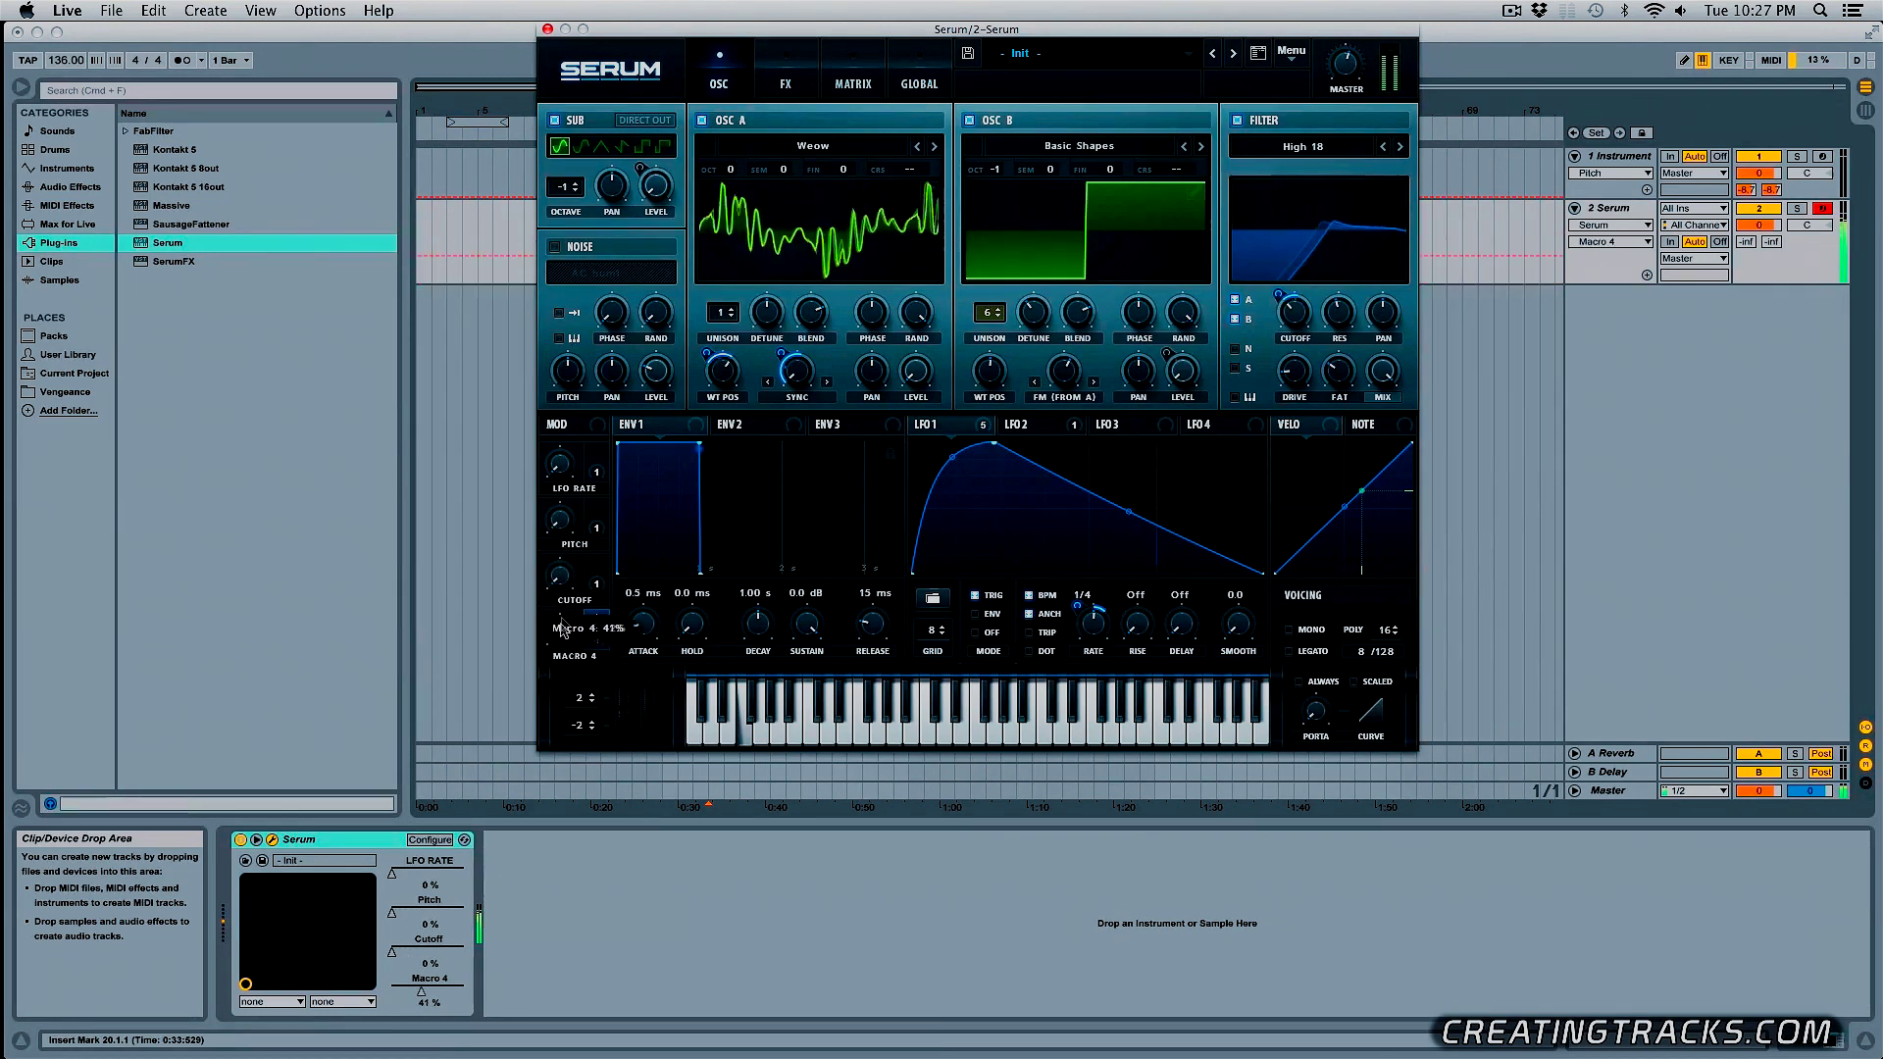
pyautogui.moveTo(568, 540); pyautogui.dragTo(567, 531)
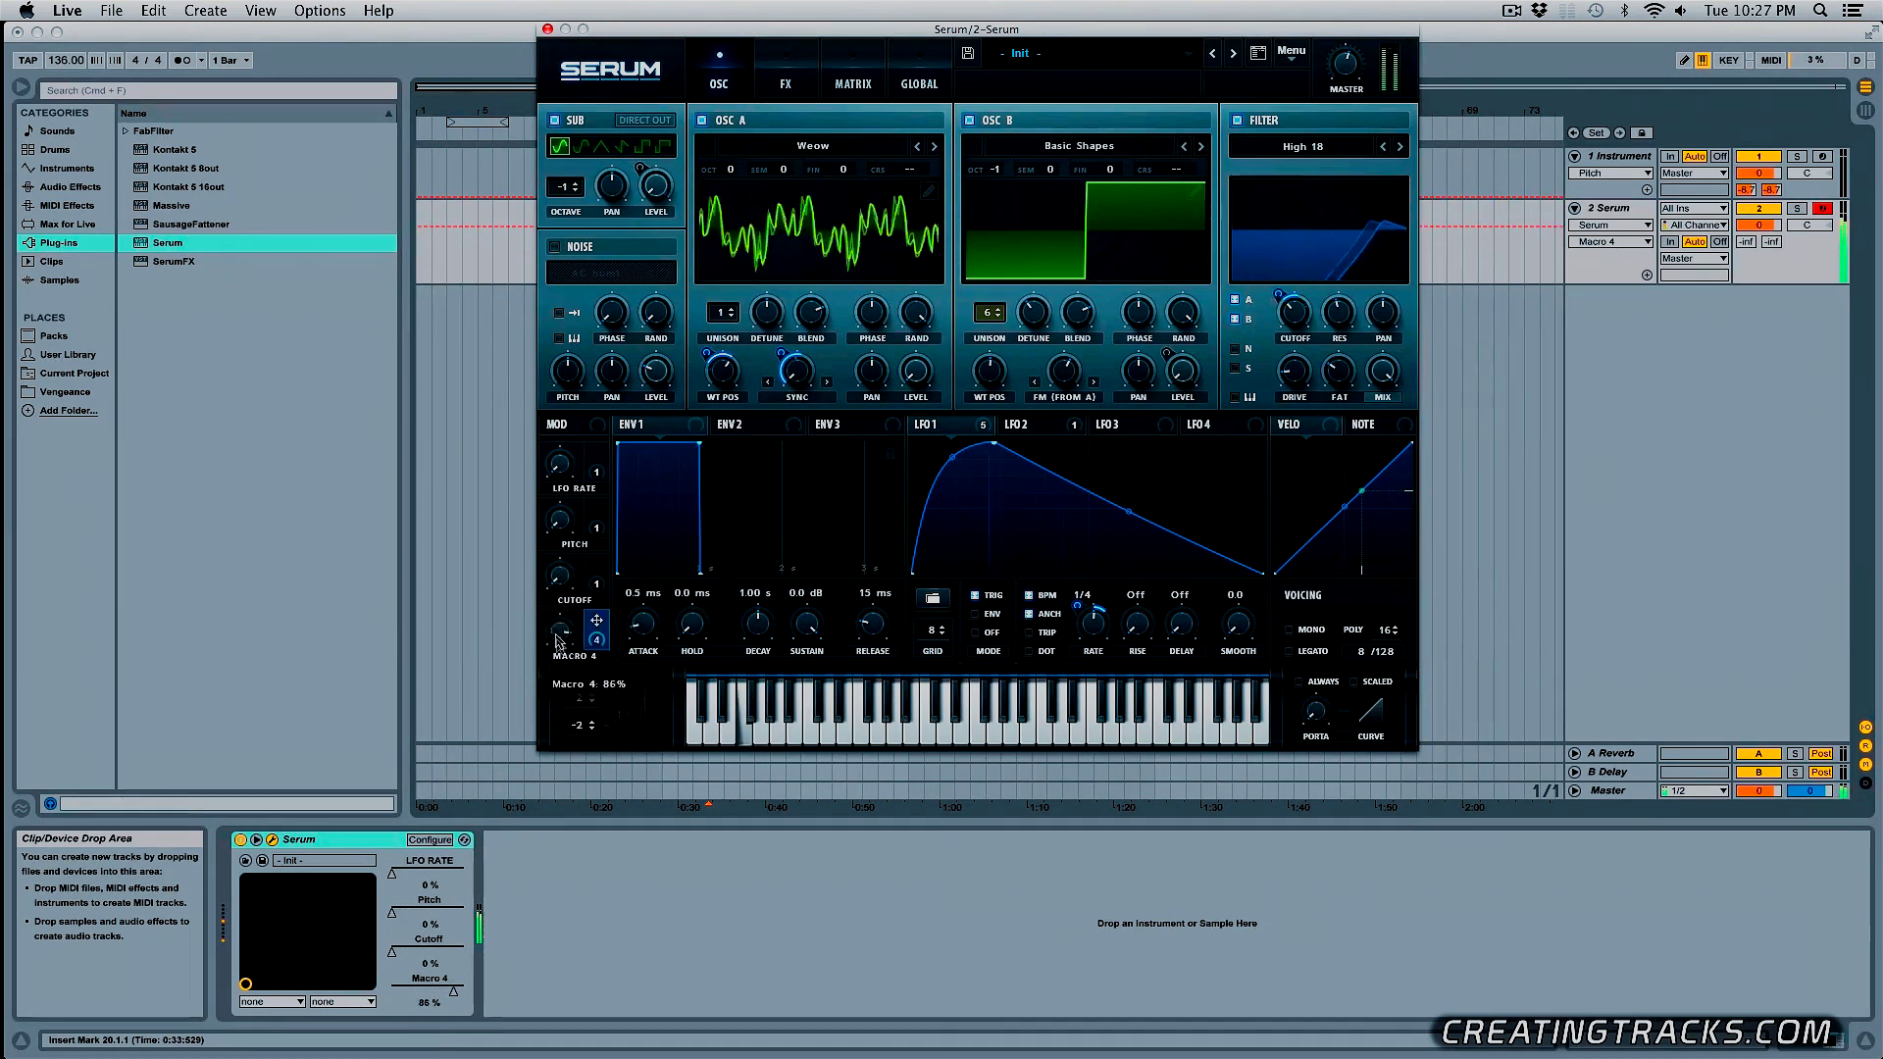
pyautogui.moveTo(560, 630); pyautogui.dragTo(578, 834)
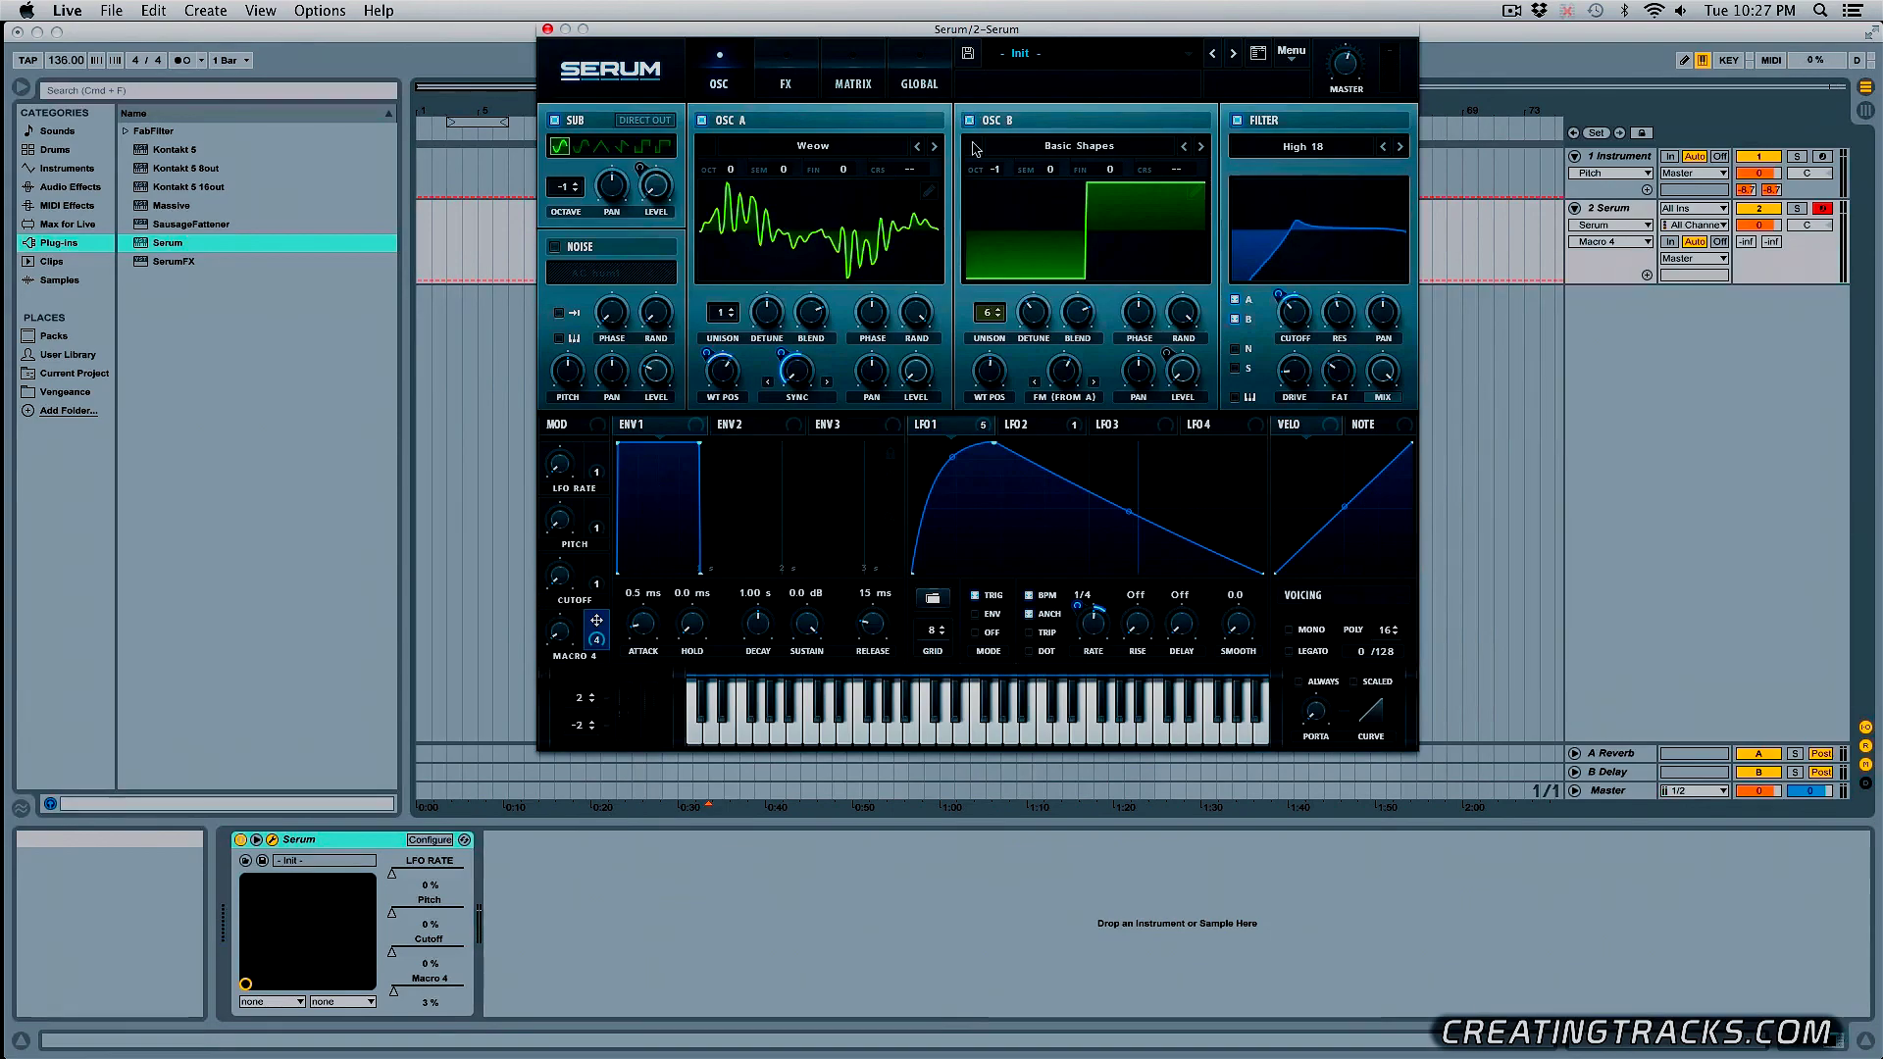
pyautogui.moveTo(948, 29); pyautogui.dragTo(1007, 73)
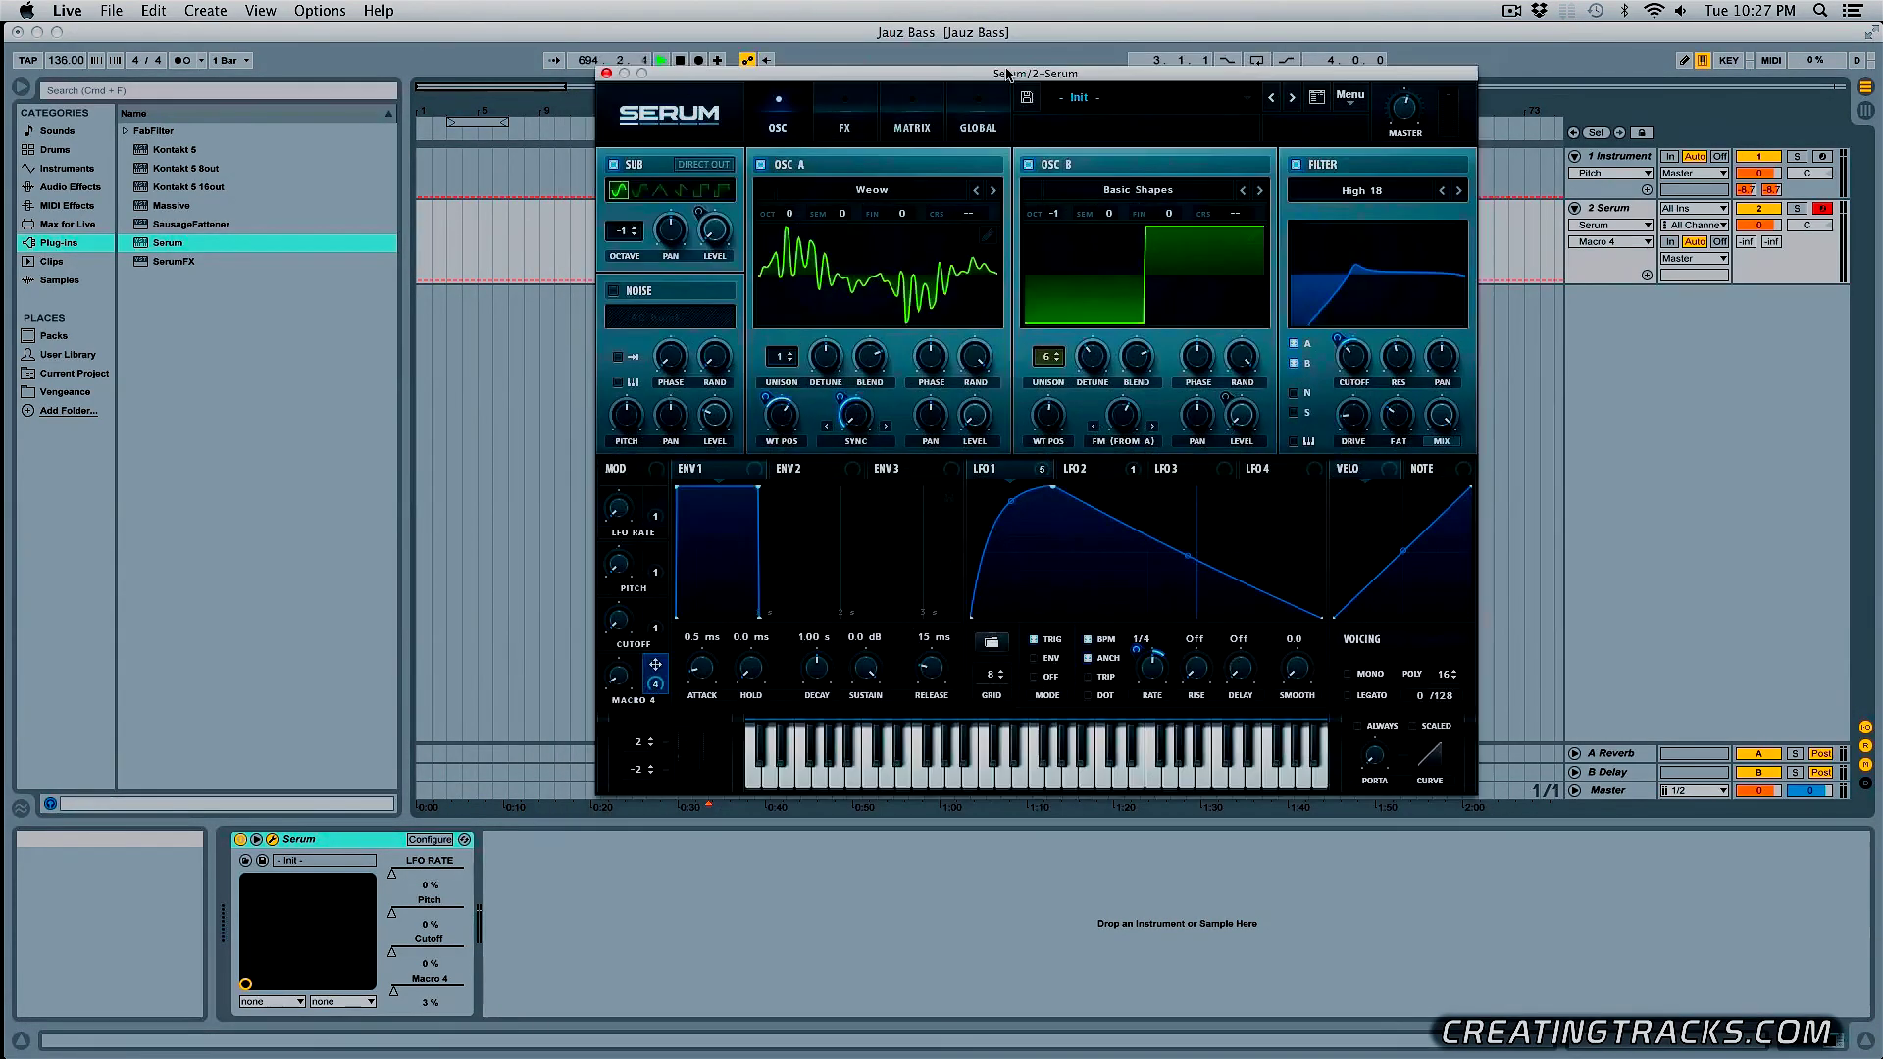